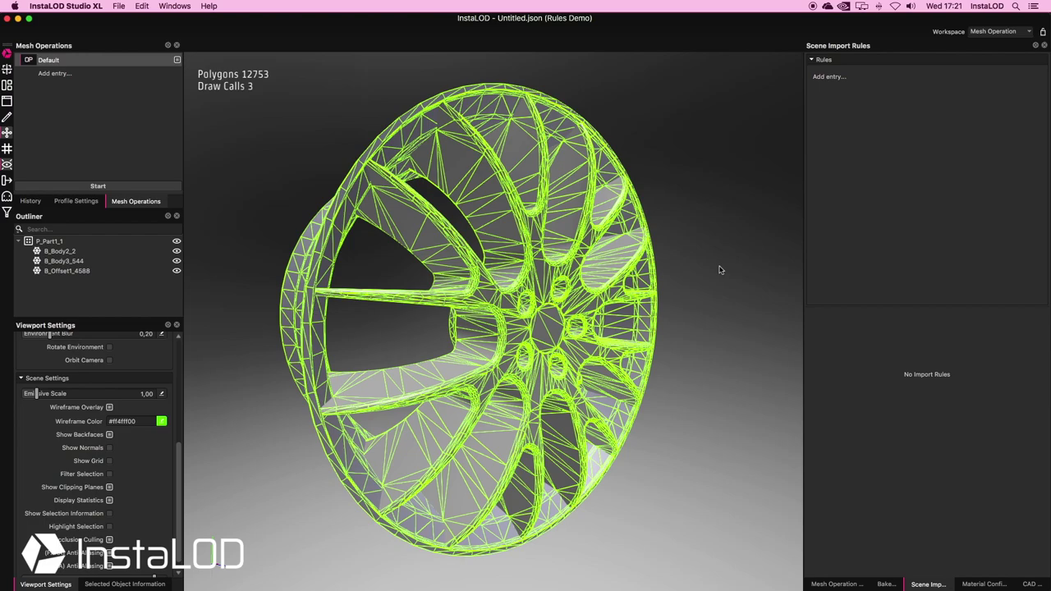
Add a scene import rule named Tessellate and select it for editing.
left_click(836, 79)
type("Tessellate")
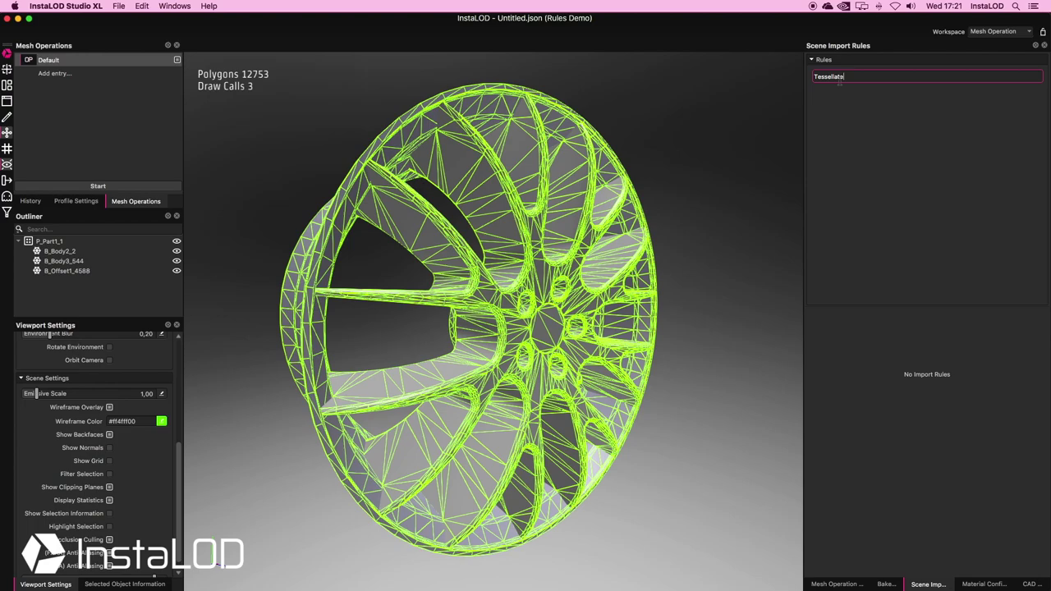
key("Return")
left_click(840, 79)
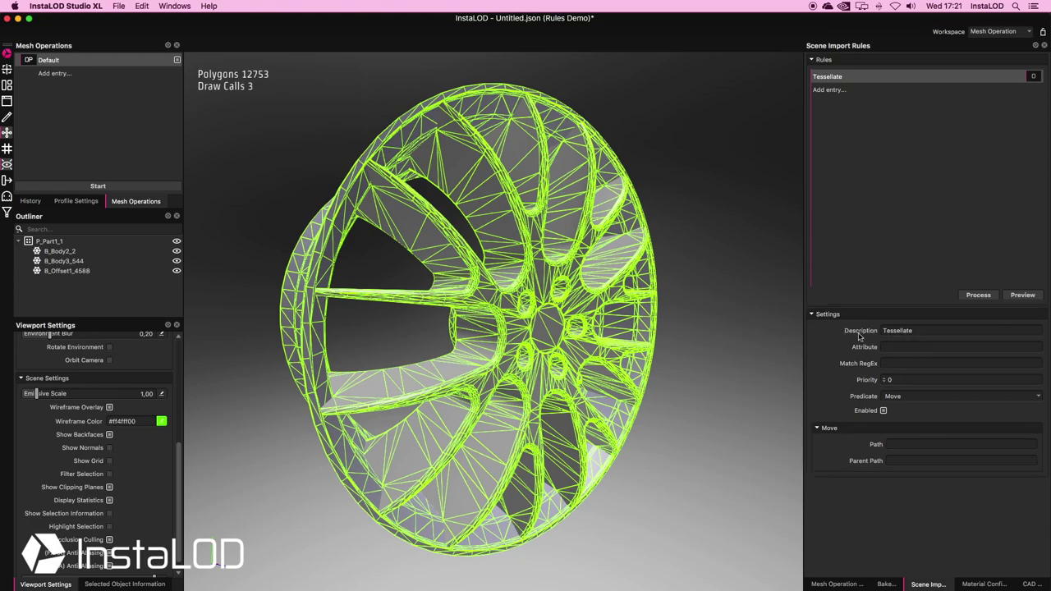
Make the Tessellate rule match the Name attribute against the regular expression B_Body.*, covering both B_Body nodes.
left_click(892, 332)
left_click(891, 346)
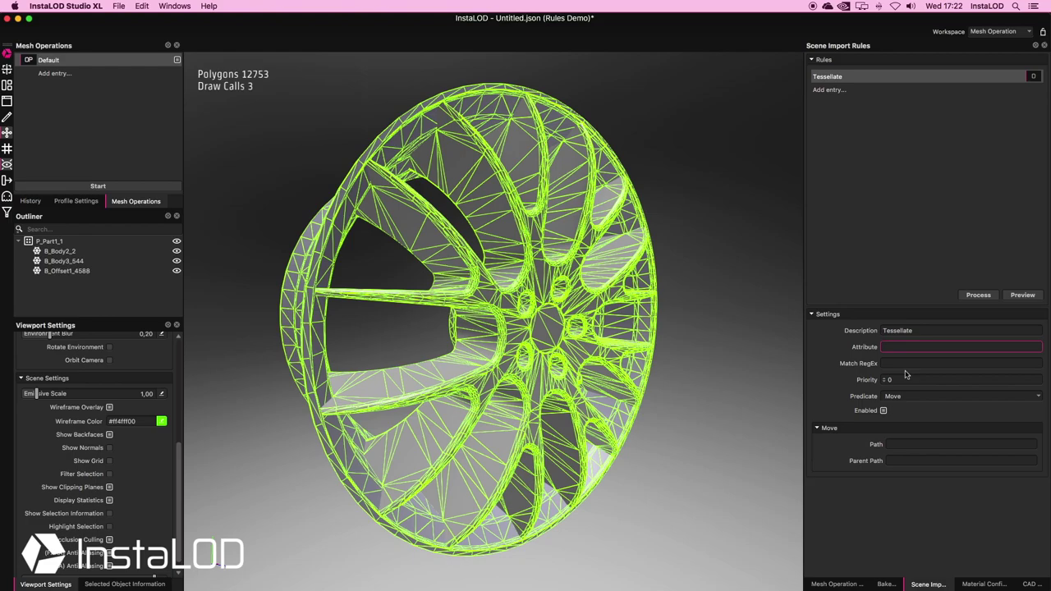
type("Name")
key("Tab")
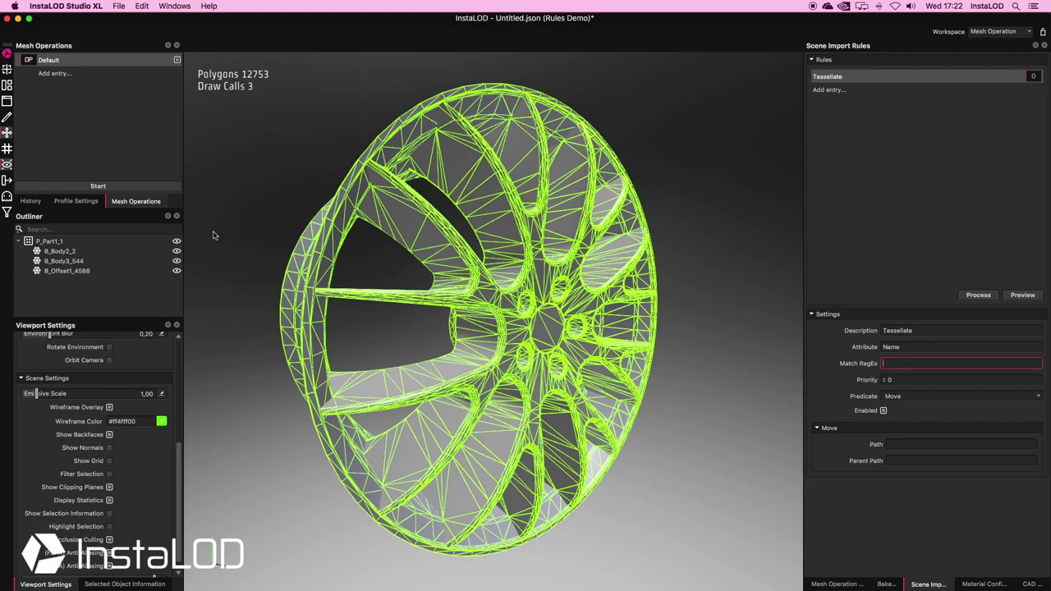
left_click(61, 252)
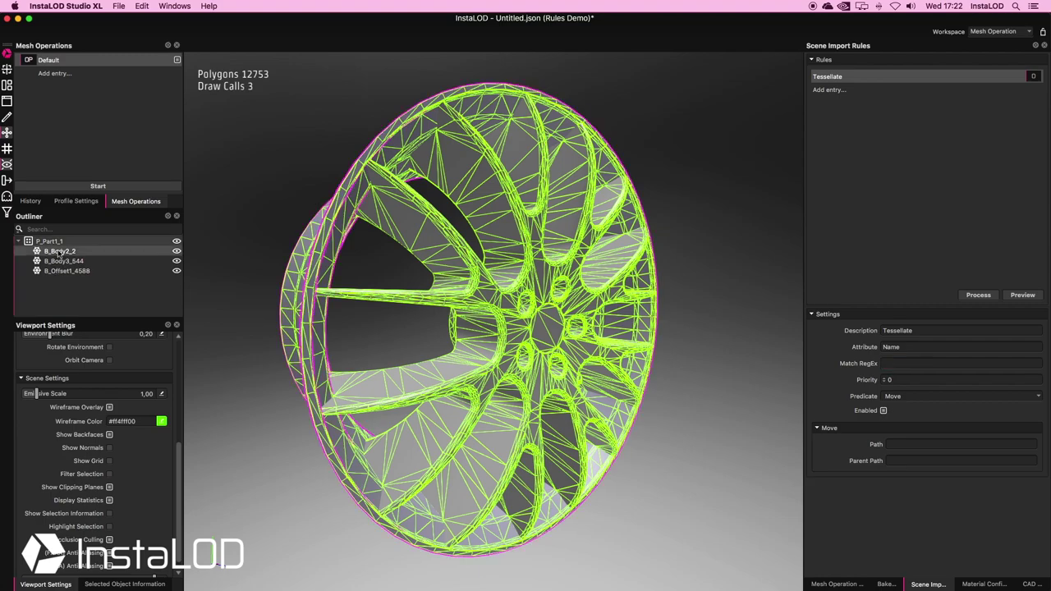
left_click(63, 261)
left_click(898, 364)
type("B_Body.*")
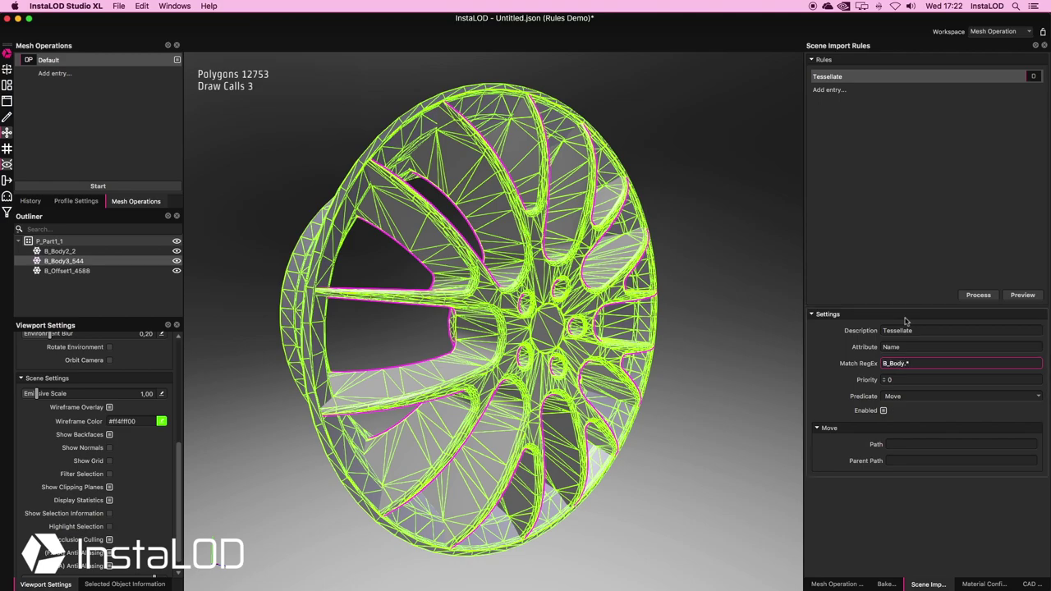
key("Return")
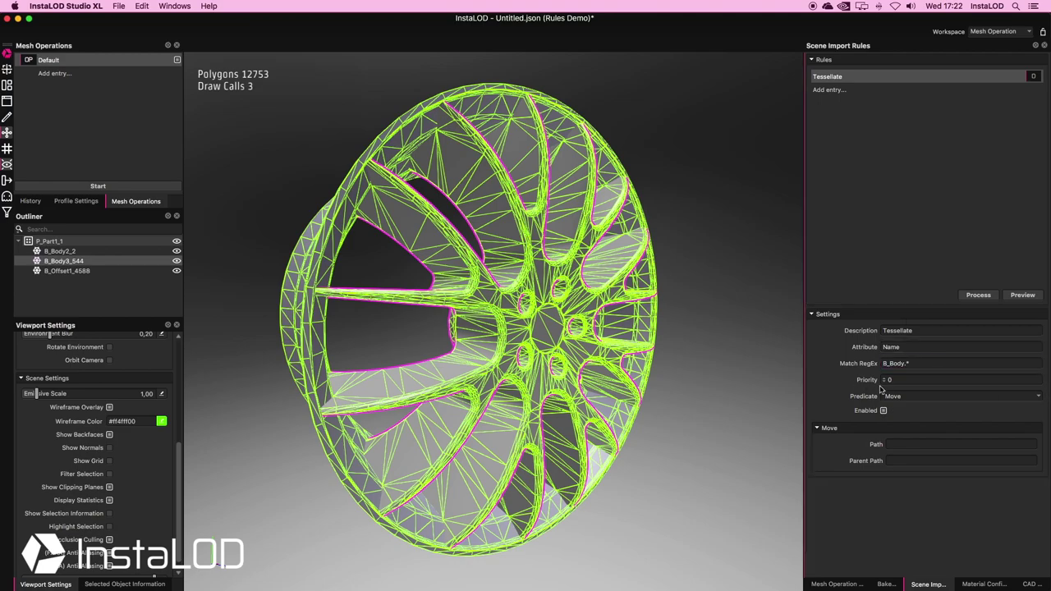
Set the Tessellate rule's priority to 100 and its predicate to Tessellate.
left_click(913, 381)
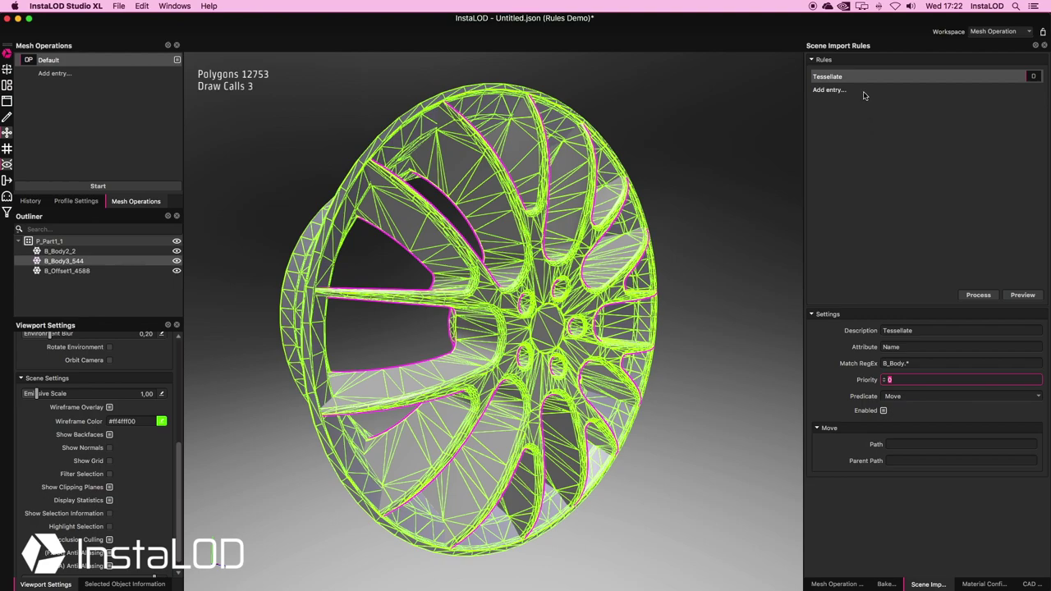
type("100")
key("Return")
left_click(1039, 397)
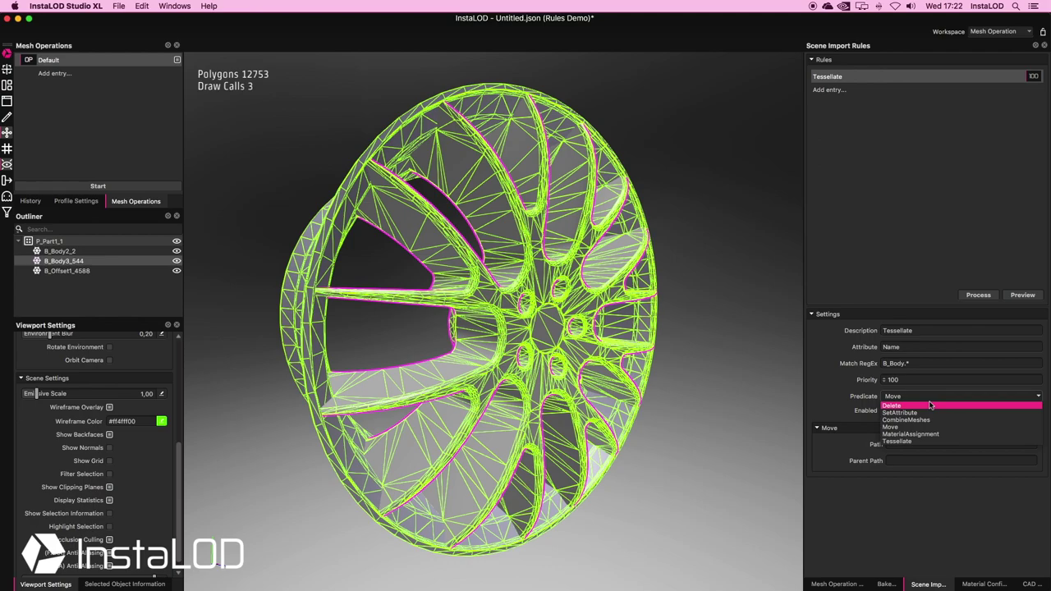
left_click(907, 443)
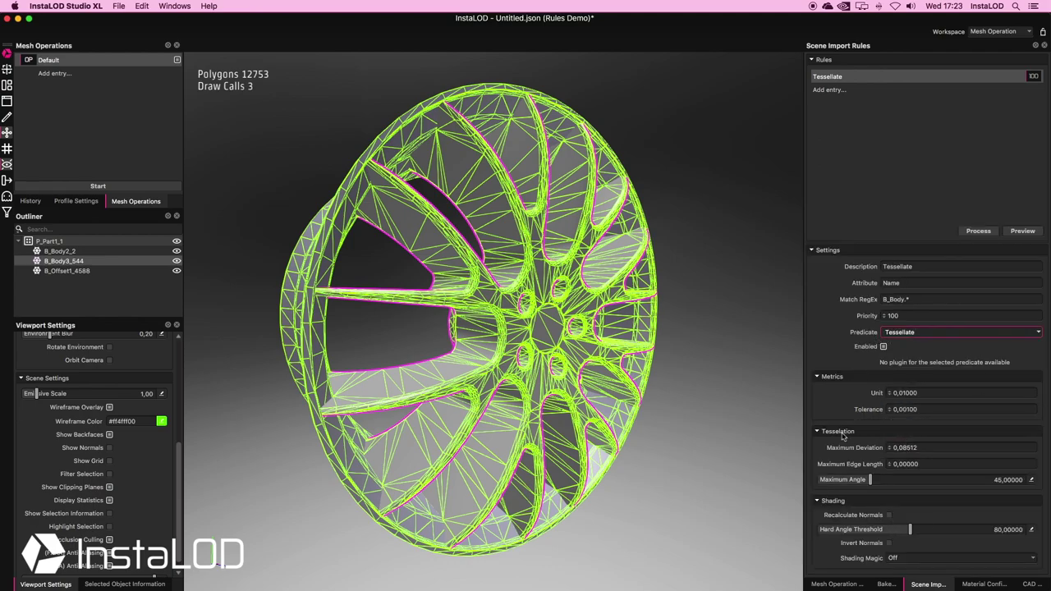
Set the tessellation's maximum deviation to 0,01, maximum edge length to 1, and Shading Magic to Normal.
left_click(899, 447)
type("0,01")
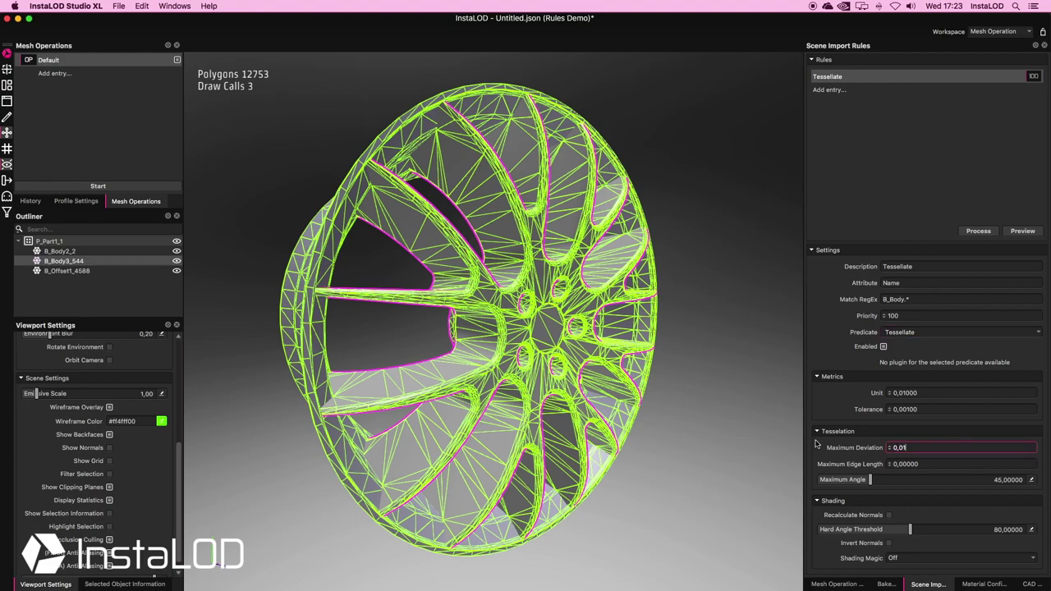
key("Tab")
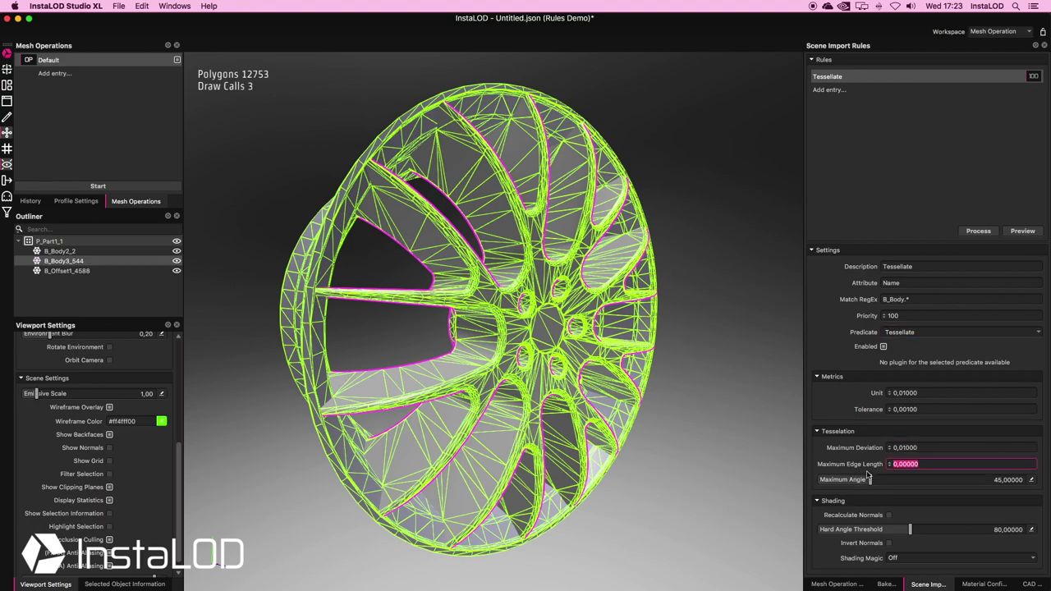
type("1")
key("Tab")
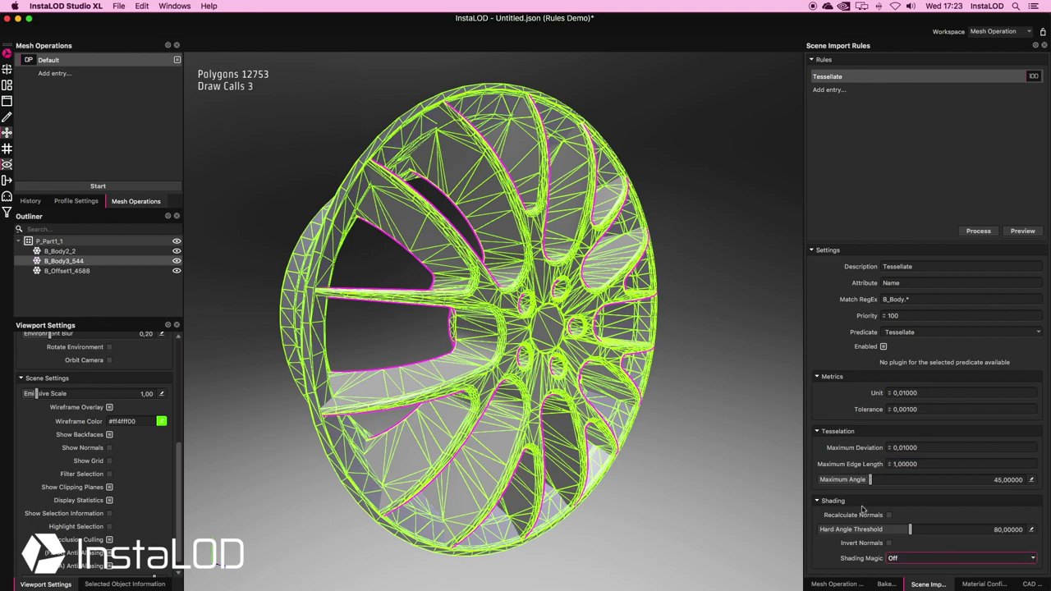
left_click(898, 558)
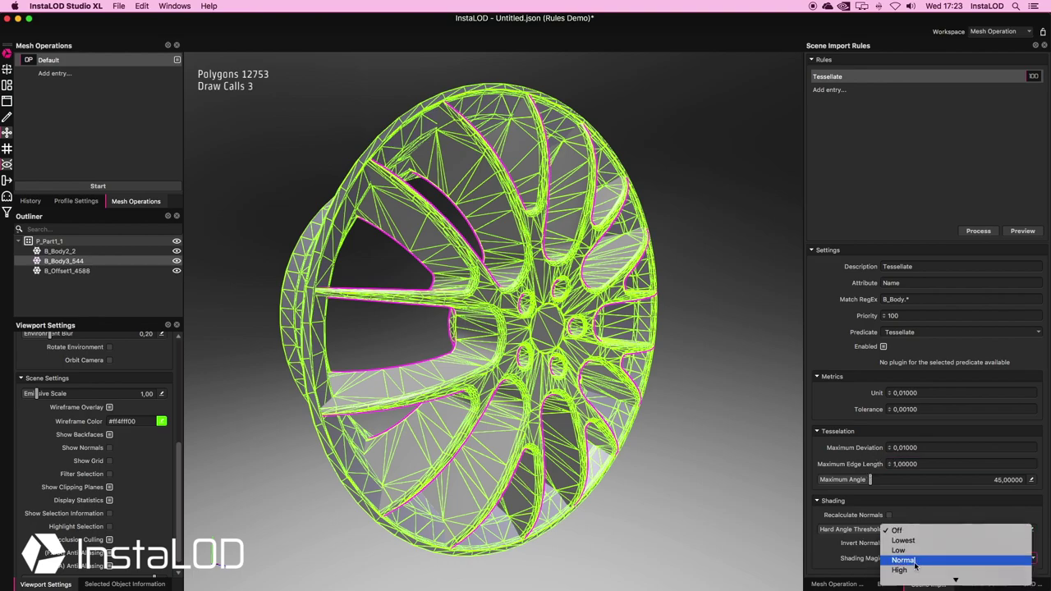
left_click(915, 562)
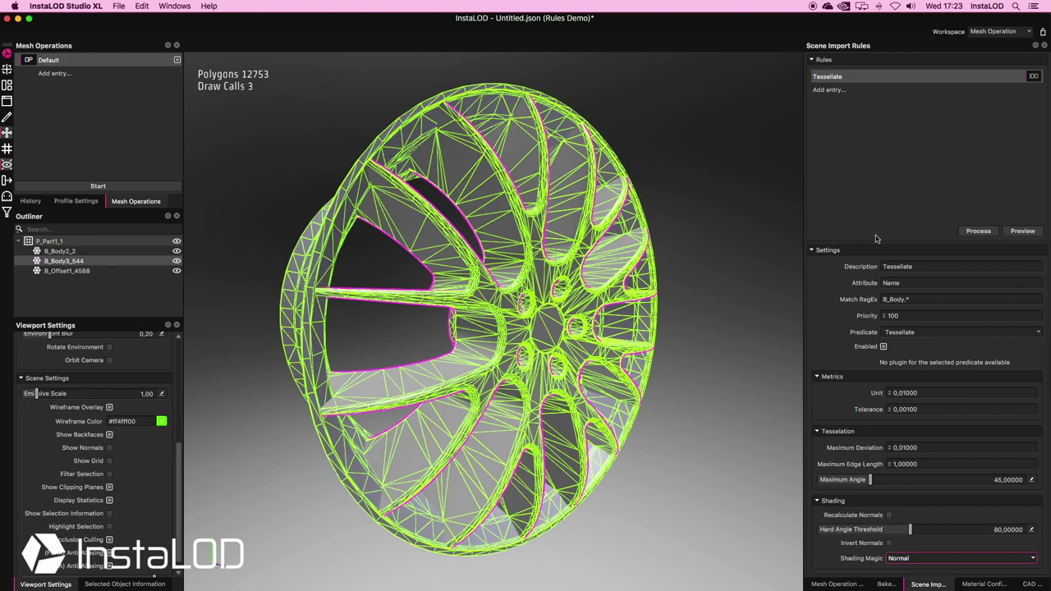
Preview the Tessellate rule, compare the logged matches with the B_Body nodes in the scene, and process the rule.
left_click(1022, 232)
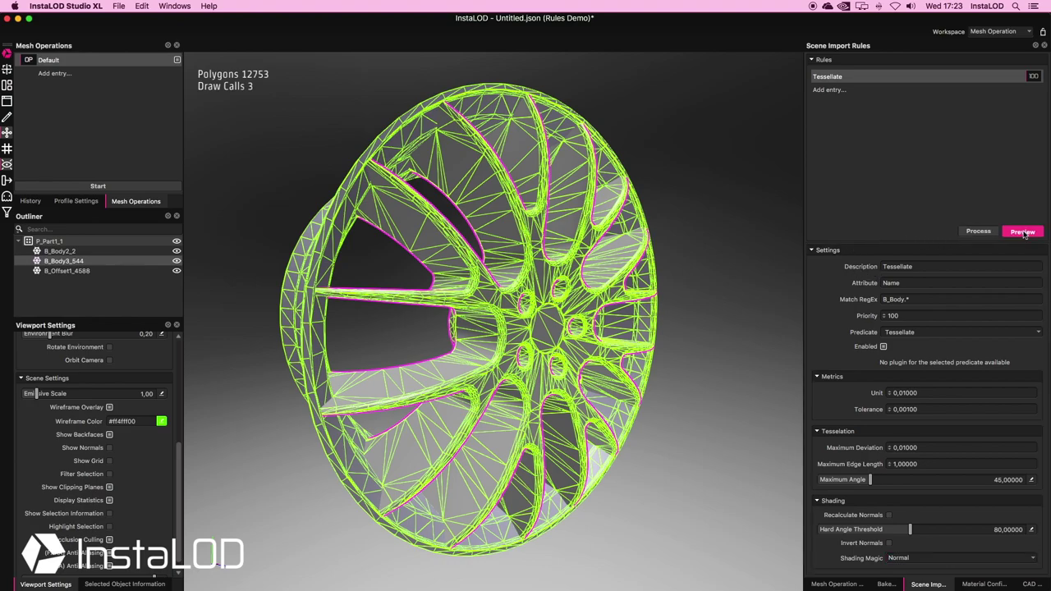
left_click_drag(618, 542, 618, 466)
left_click_drag(187, 505, 318, 505)
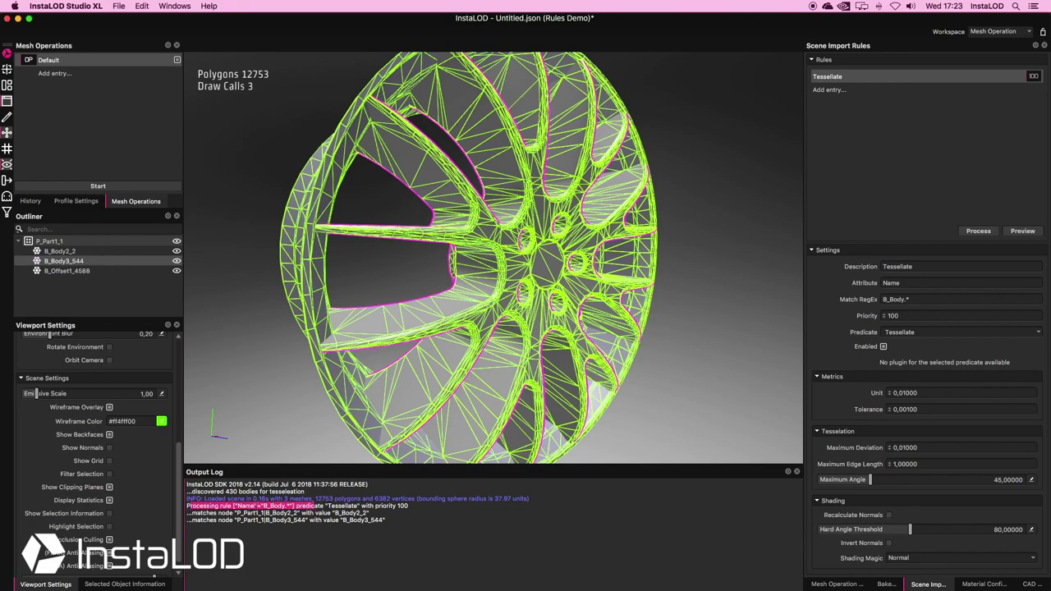
left_click(318, 506)
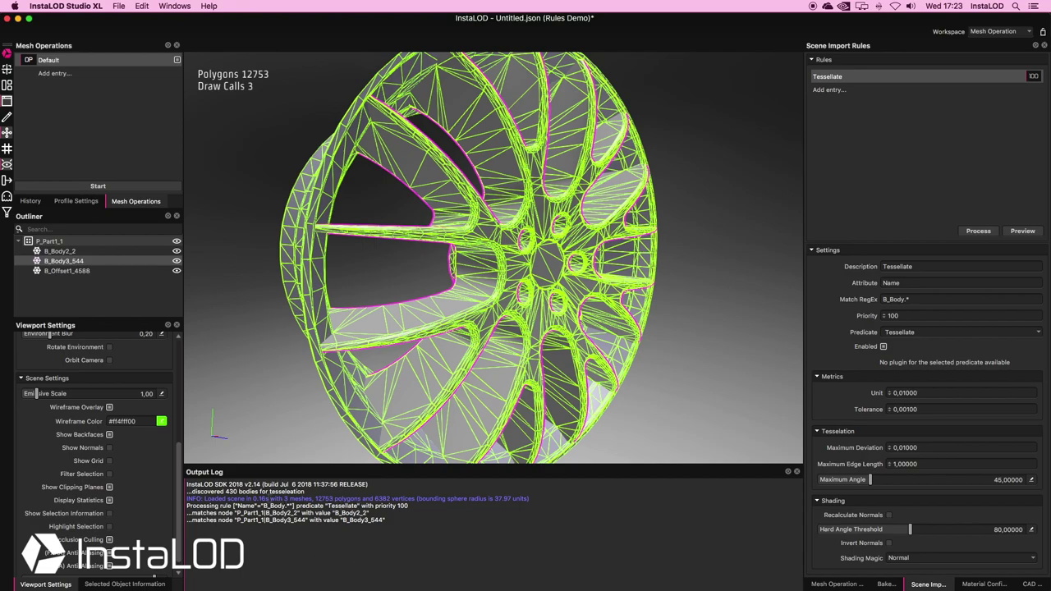
left_click(61, 251)
left_click(77, 261)
left_click(60, 251)
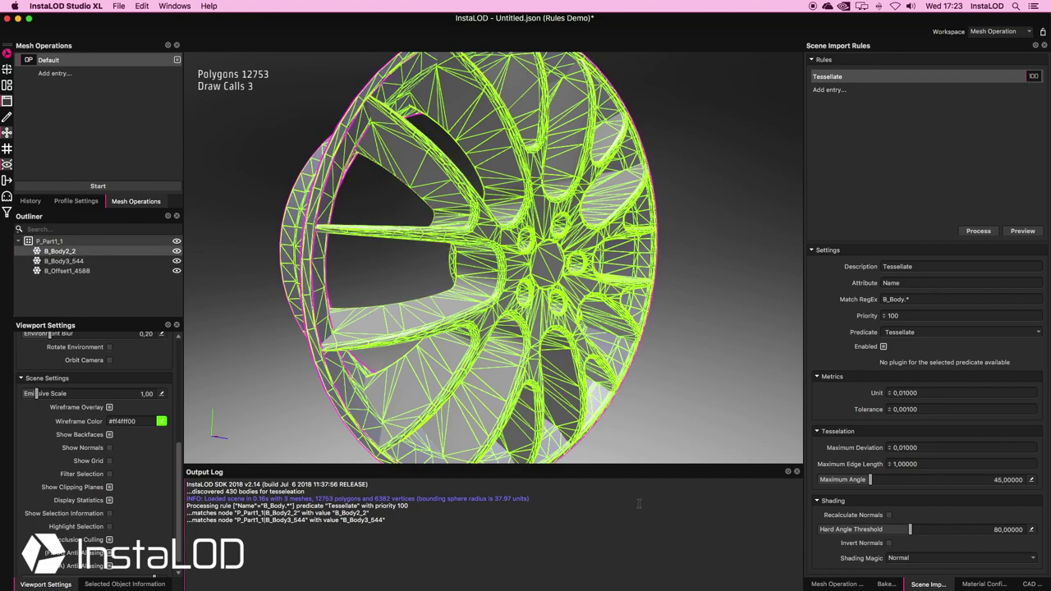
left_click(976, 231)
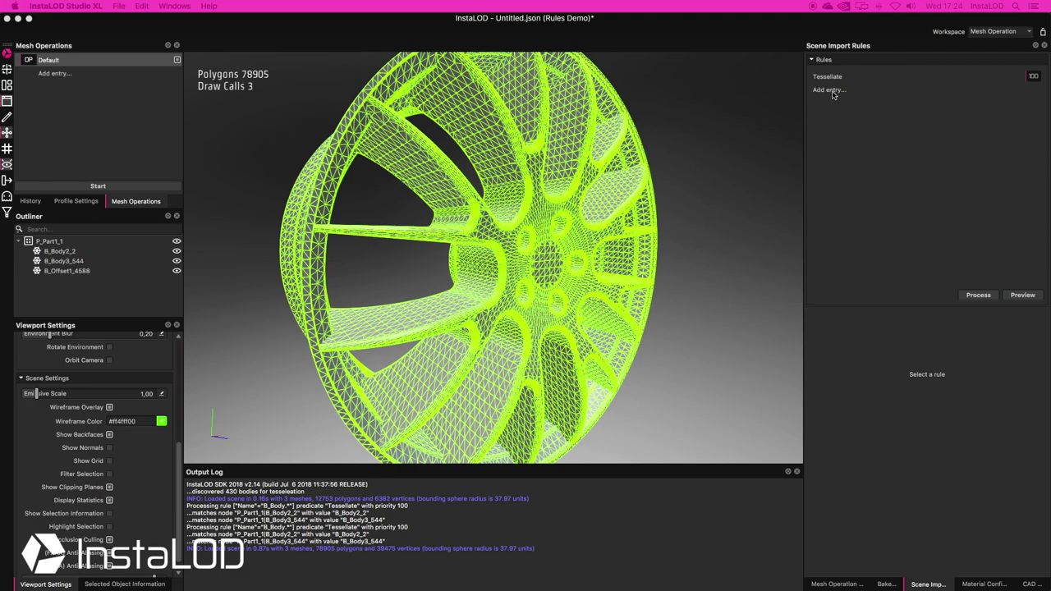
Add a second import rule named Gold Material and make it match the copied node name B_Body3_544.
left_click(831, 90)
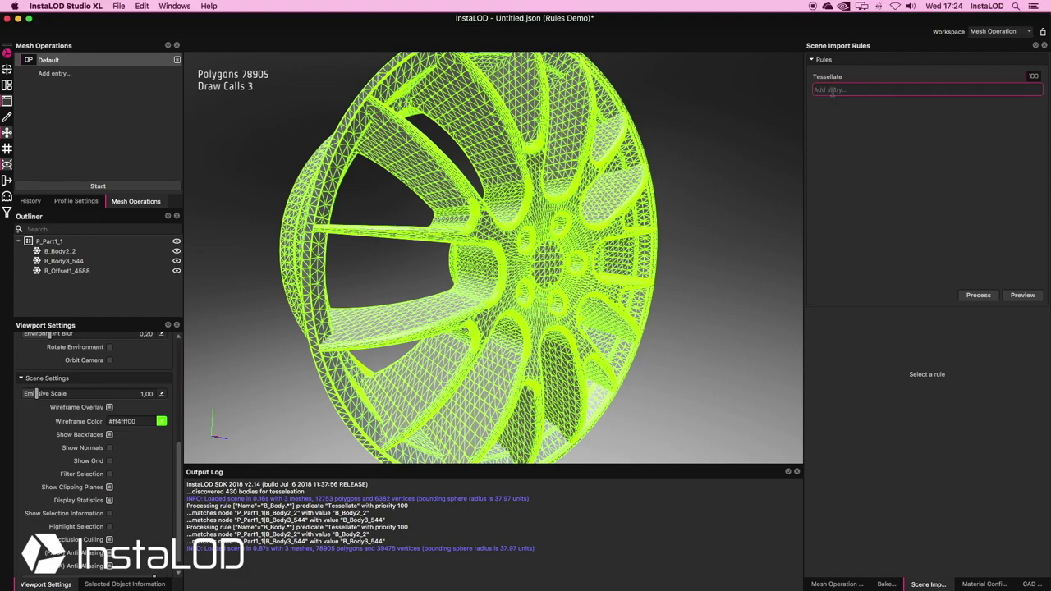
type("Gold Material")
key("Return")
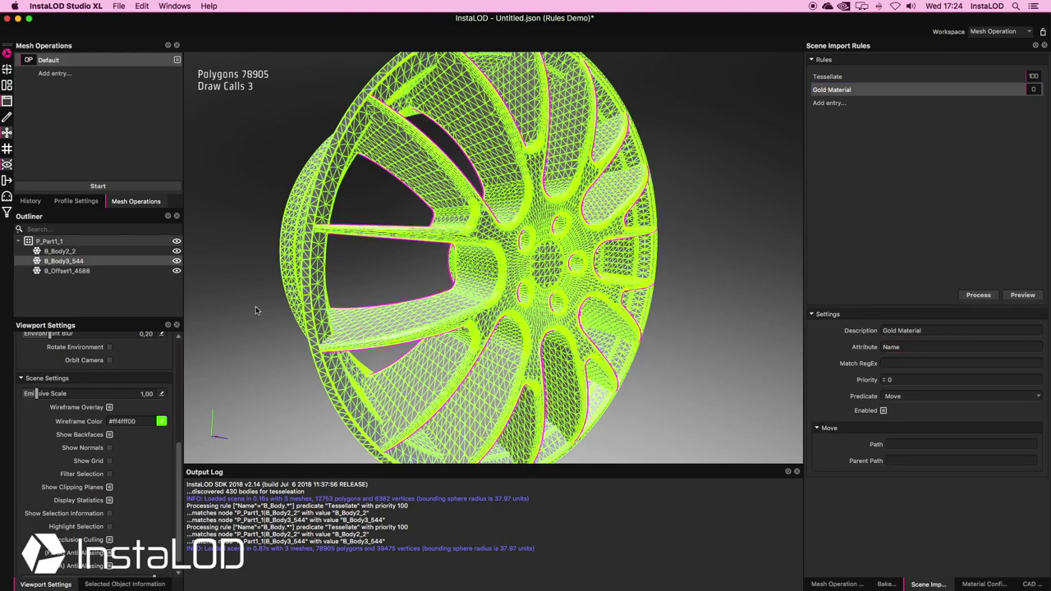
right_click(54, 264)
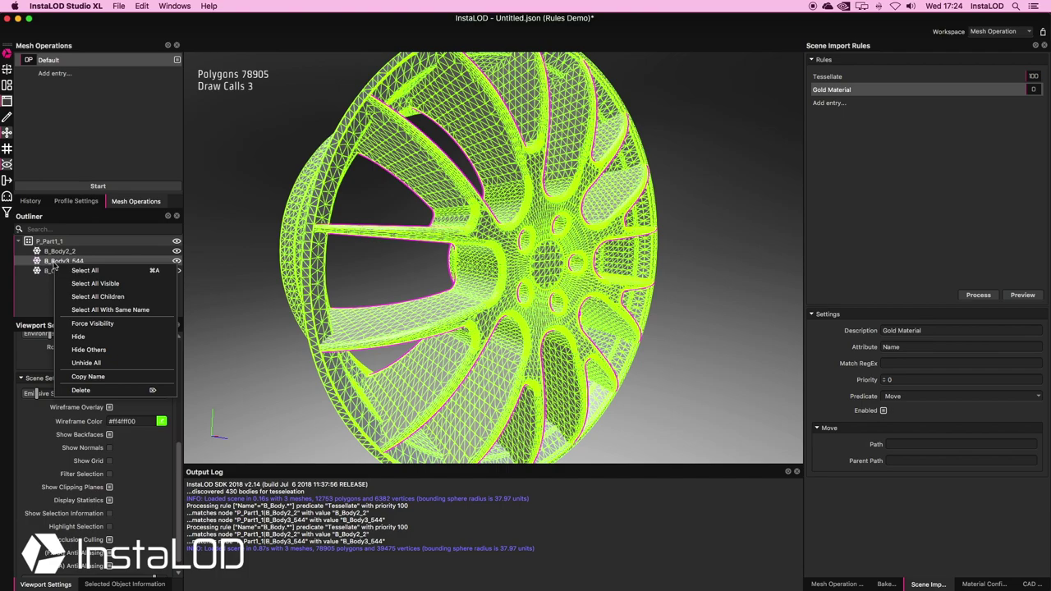
left_click(88, 375)
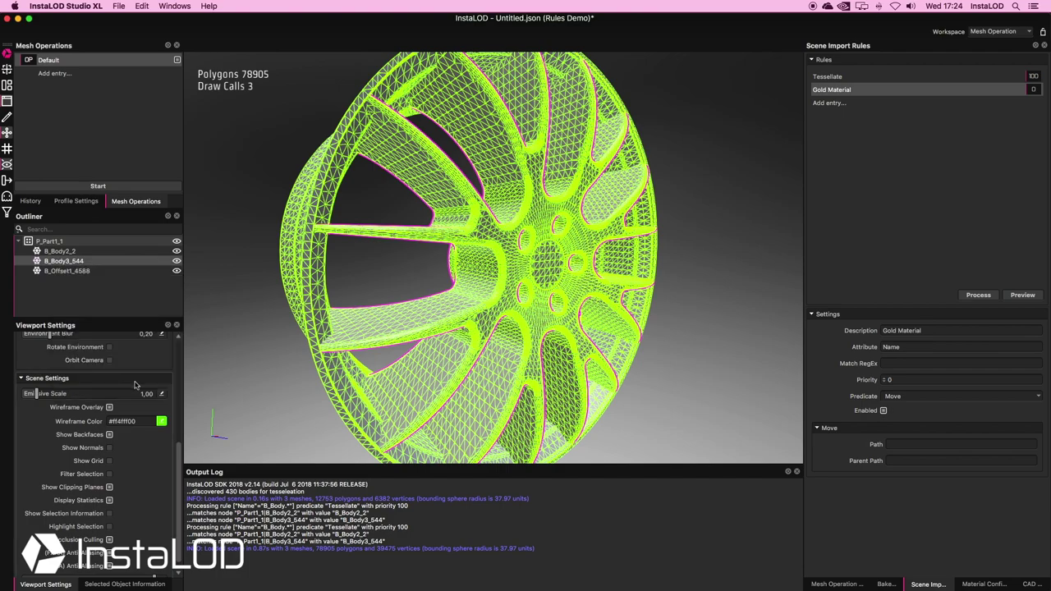
left_click(903, 363)
key("super+v")
Set the Gold Material rule's priority to 60 and its predicate to MaterialAssignment.
left_click(920, 380)
type("60")
key("Return")
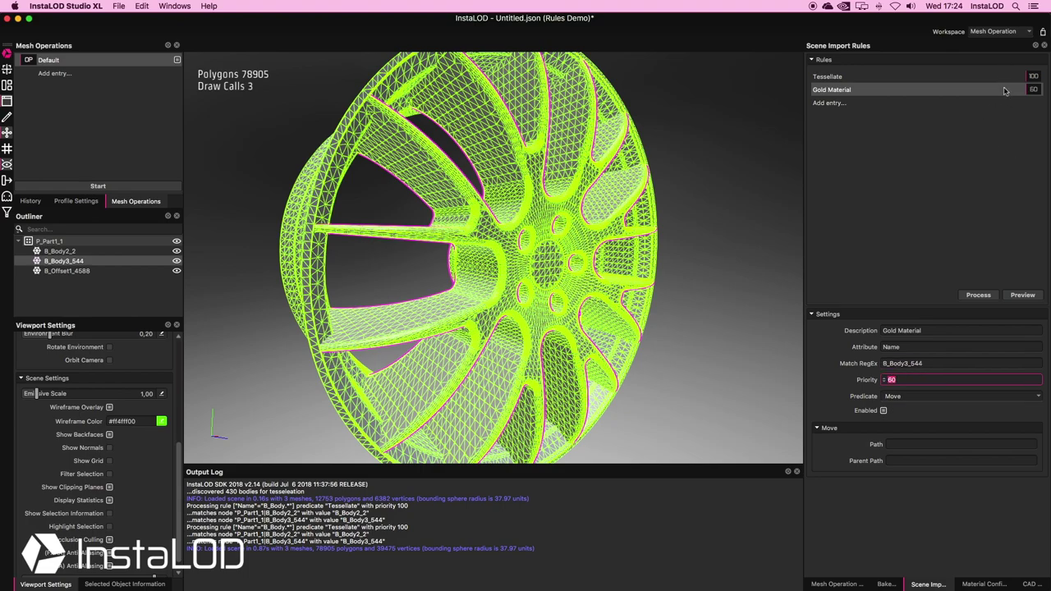
left_click(1039, 398)
left_click(940, 433)
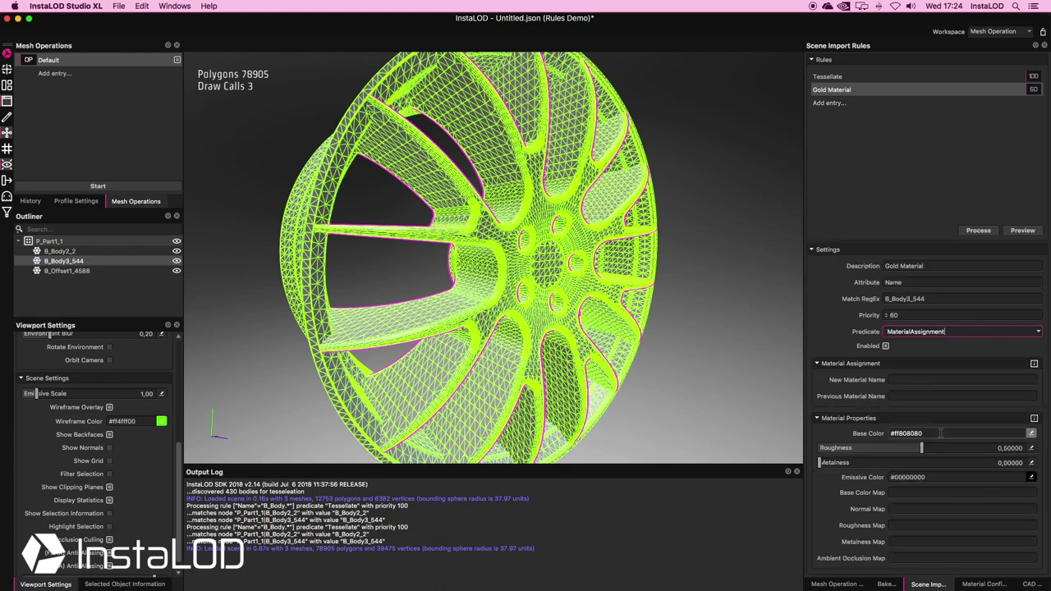
Name the rule's new material Gold Material and give it the orange-gold base color #ffe1810e.
left_click(909, 380)
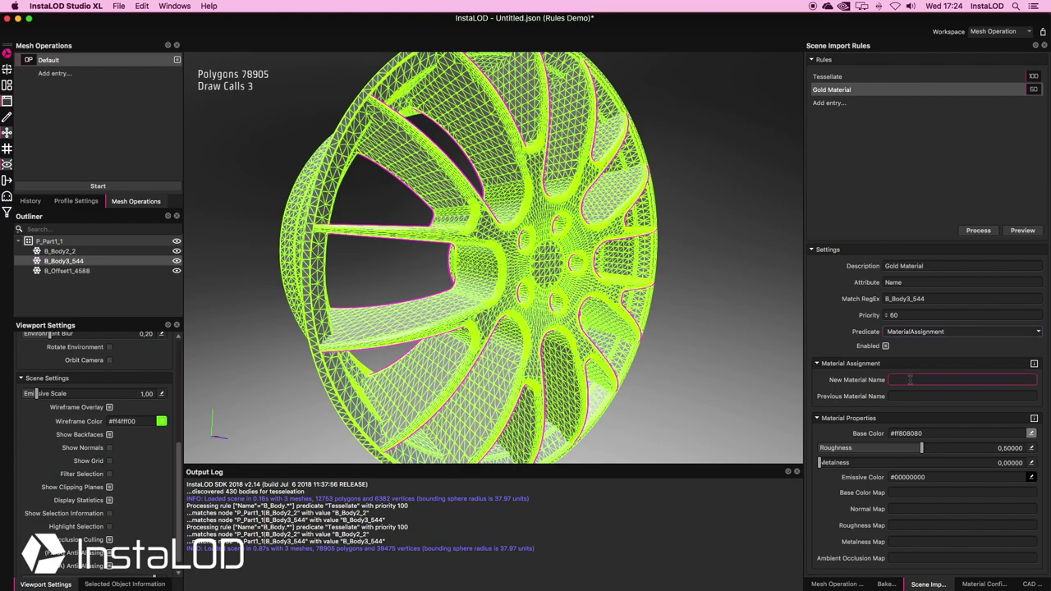
type("Gold Material")
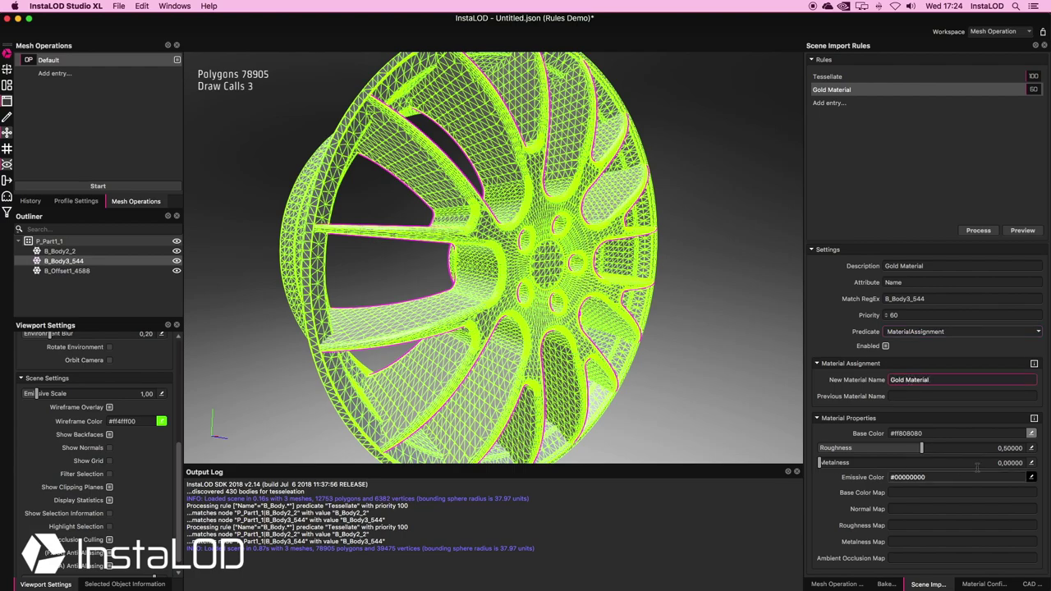
left_click(1031, 436)
left_click_drag(319, 450, 250, 451)
left_click(329, 520)
Set the gold material's metalness to 1 and its roughness to about 0,18.
left_click_drag(848, 462, 1031, 464)
left_click_drag(855, 450, 853, 449)
left_click(715, 380)
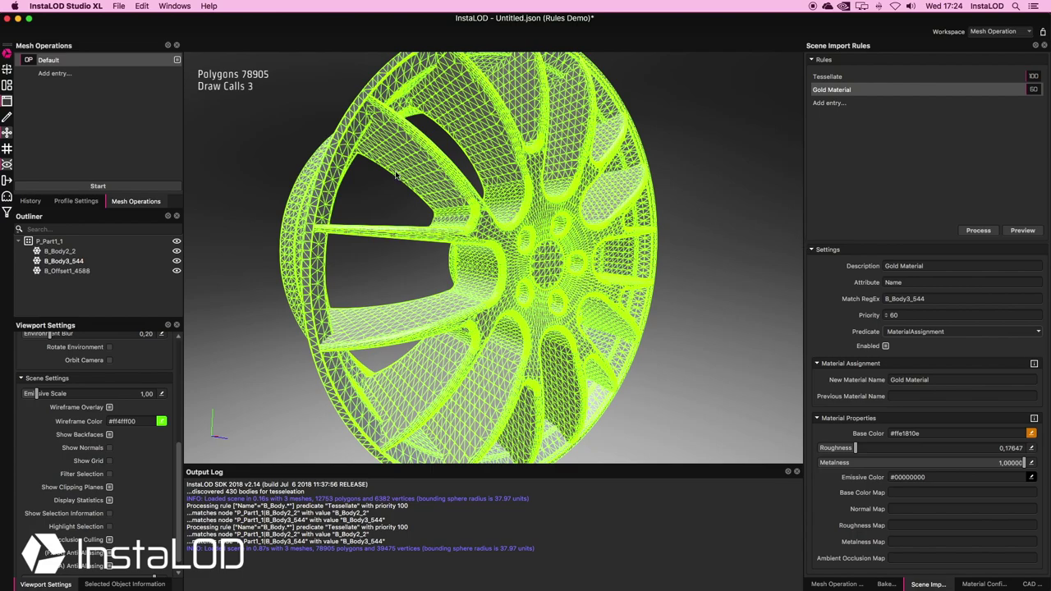
Select the wheel's outer rim, duplicate the Gold Material rule, and rename the copy Black Material.
left_click(325, 239)
right_click(830, 90)
left_click(860, 100)
double_click(839, 103)
left_click_drag(838, 103, 928, 102)
key("BackSpace")
key("BackSpace")
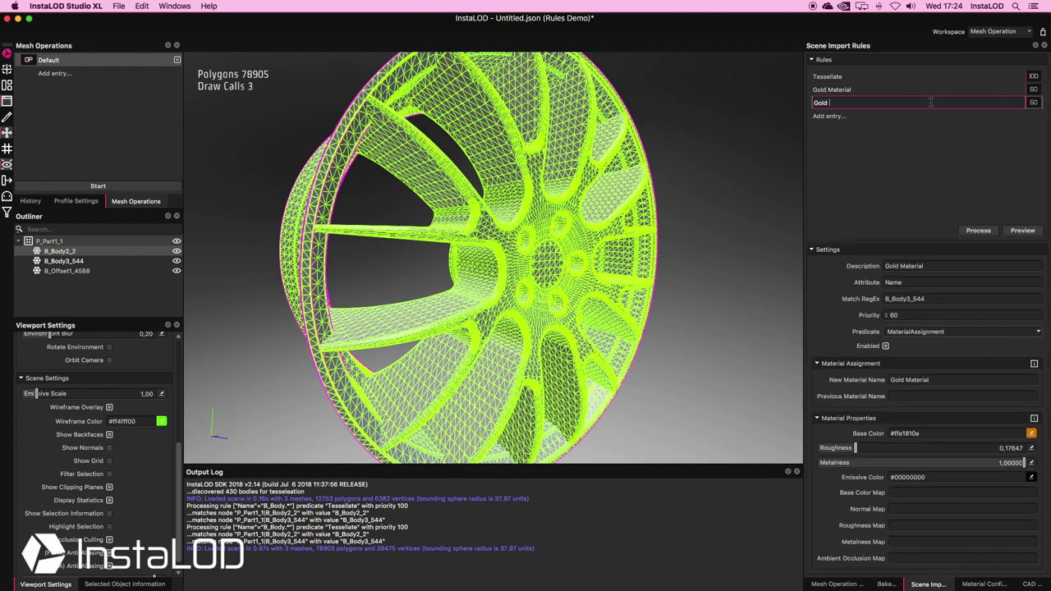
key("BackSpace")
key("BackSpace")
key("BackSpace")
key("BackSpace")
type("B")
Change the Black Material rule's match expression to B_Body2_2.
left_click(957, 299)
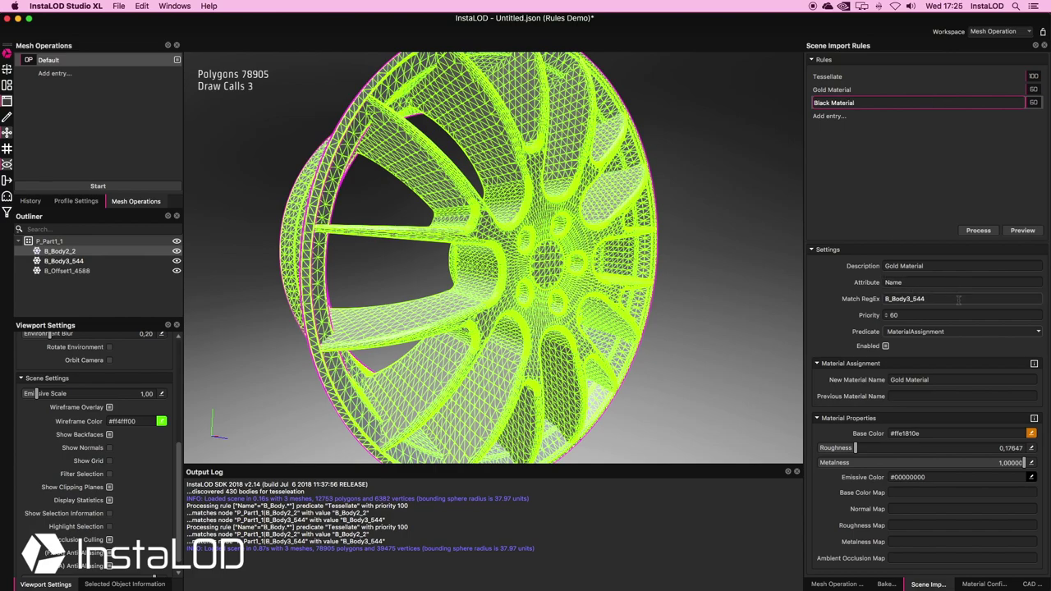
key("shift+Left")
key("shift+Left")
key("shift+Left")
key("shift+Left")
key("BackSpace")
key("BackSpace")
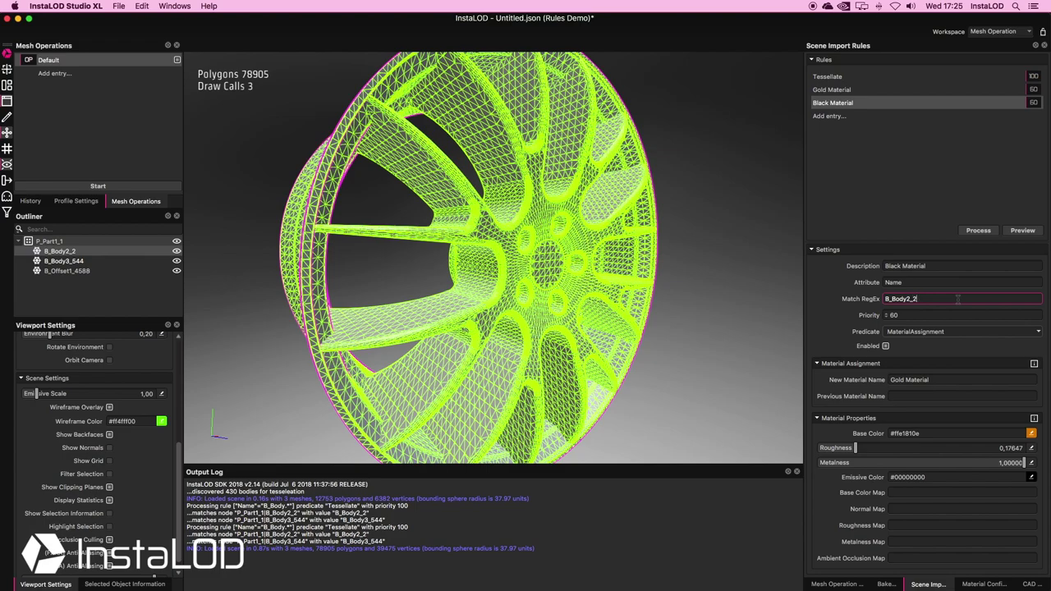
key("Return")
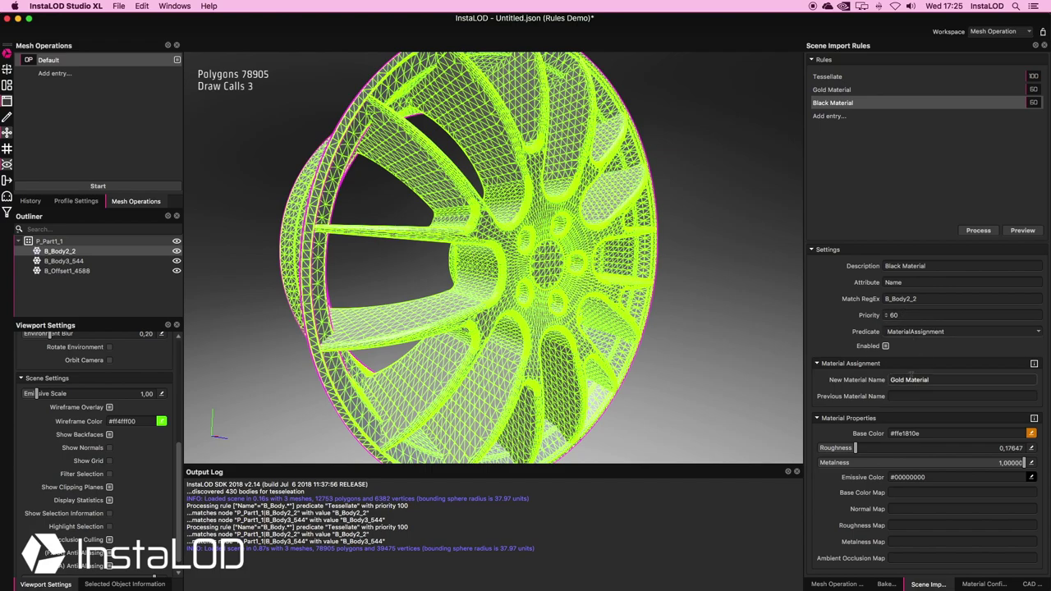
Rename the rule's new material to Black Material and set its base color to black, #ff000000.
double_click(902, 380)
type("Black")
left_click(1031, 433)
left_click_drag(327, 451, 410, 475)
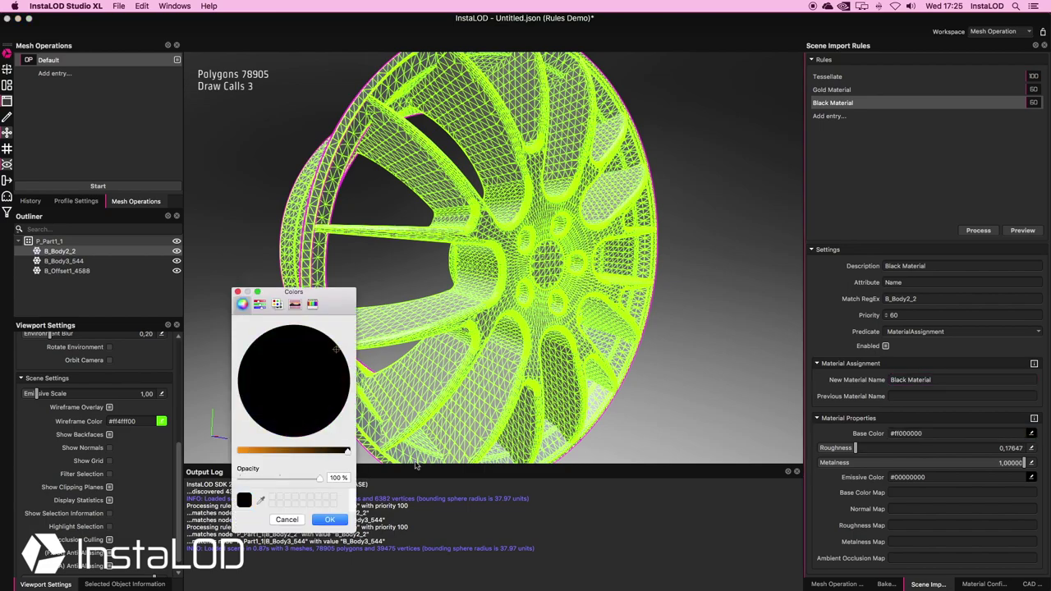
left_click(330, 518)
Set both the roughness and the metalness of the black material to 0 and deselect the rim.
left_click_drag(869, 448, 800, 451)
left_click_drag(870, 461, 780, 464)
left_click(746, 352)
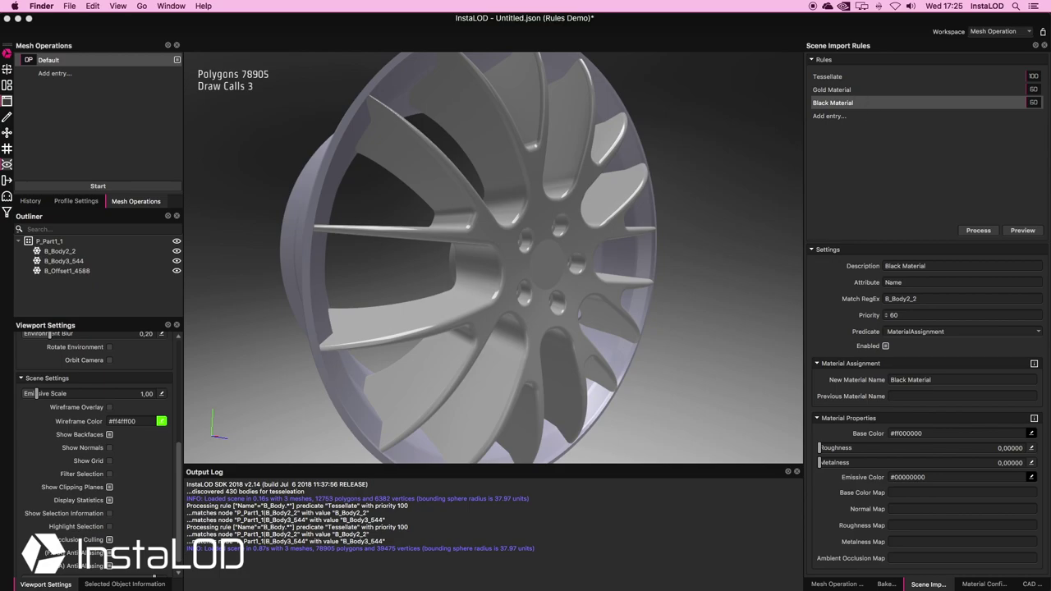
Reopen the wheel scene with its import rules processed and inspect the assigned gold and black materials.
left_click_drag(1026, 229, 418, 184)
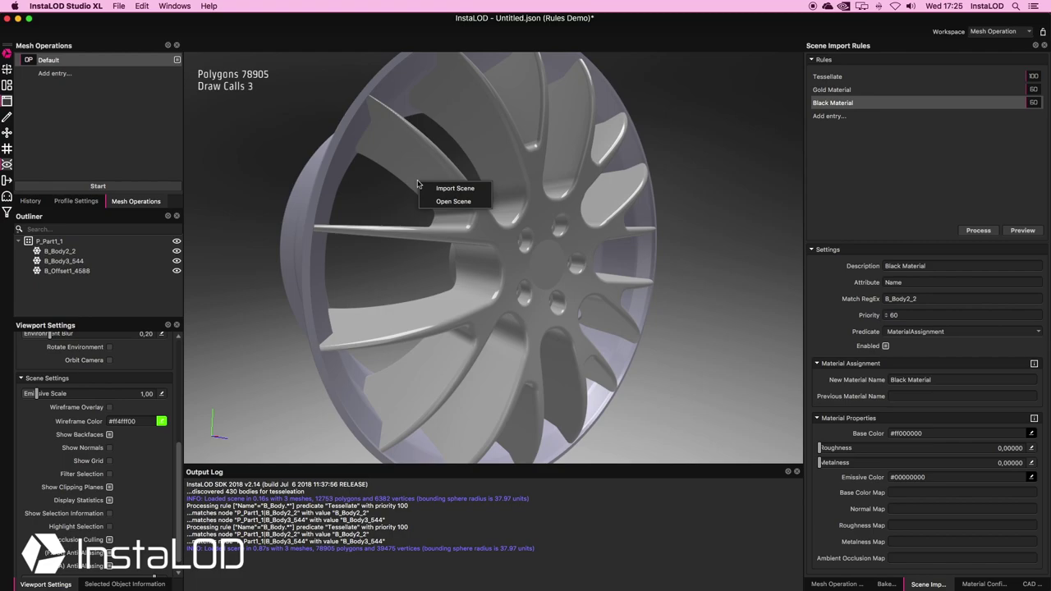
left_click(454, 206)
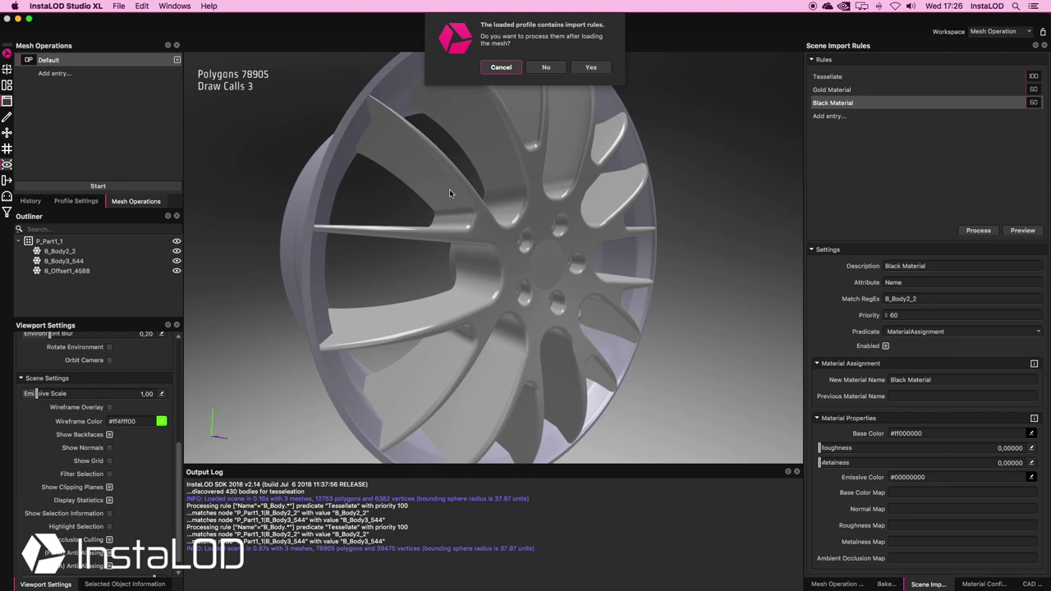
left_click(590, 67)
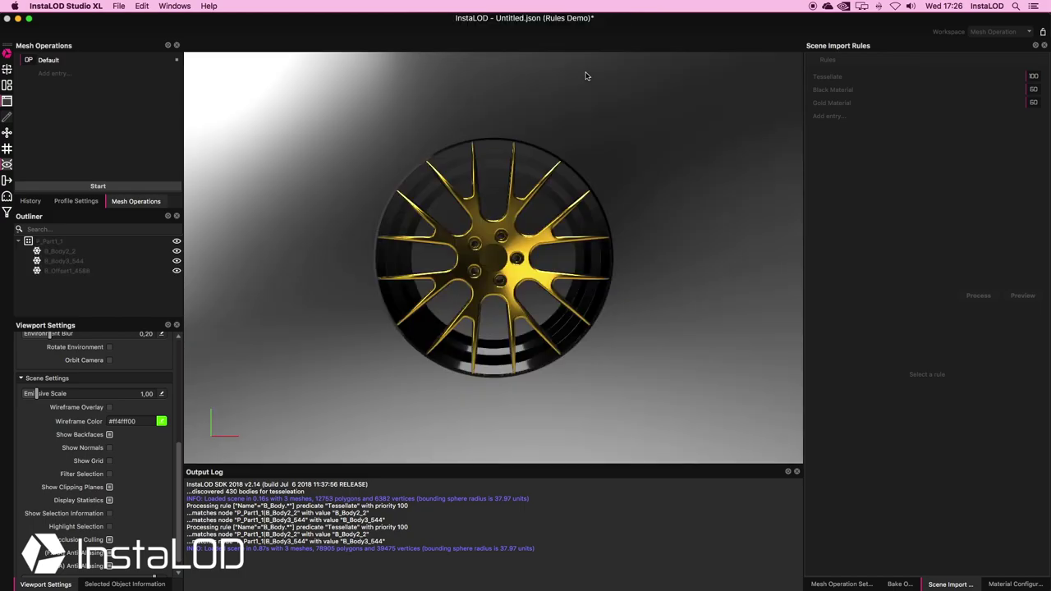
left_click_drag(368, 291, 308, 240, "alt")
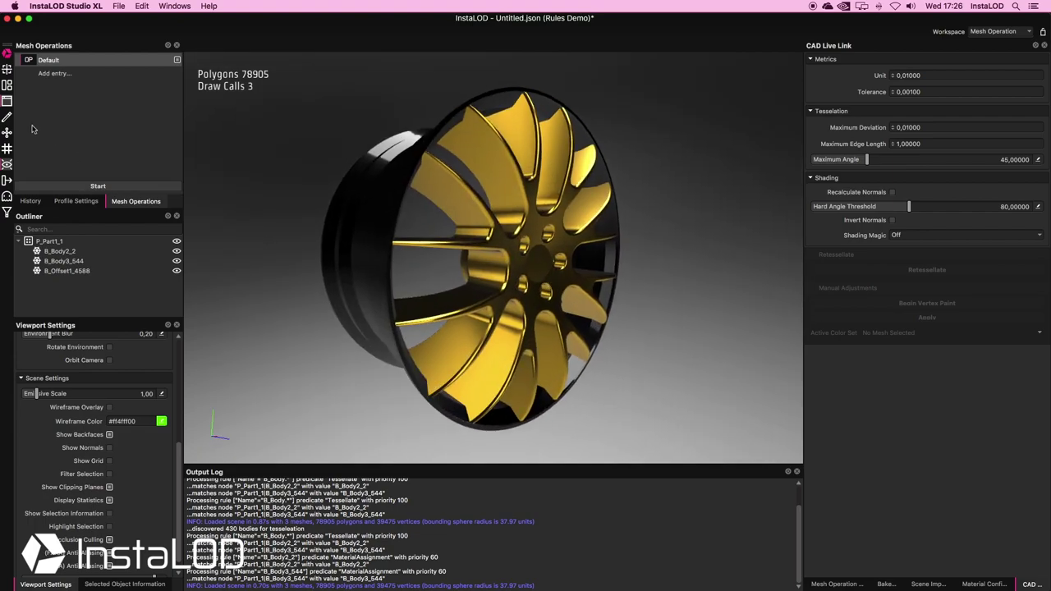
left_click(8, 134)
left_click(9, 135)
left_click_drag(271, 193, 781, 139, "alt")
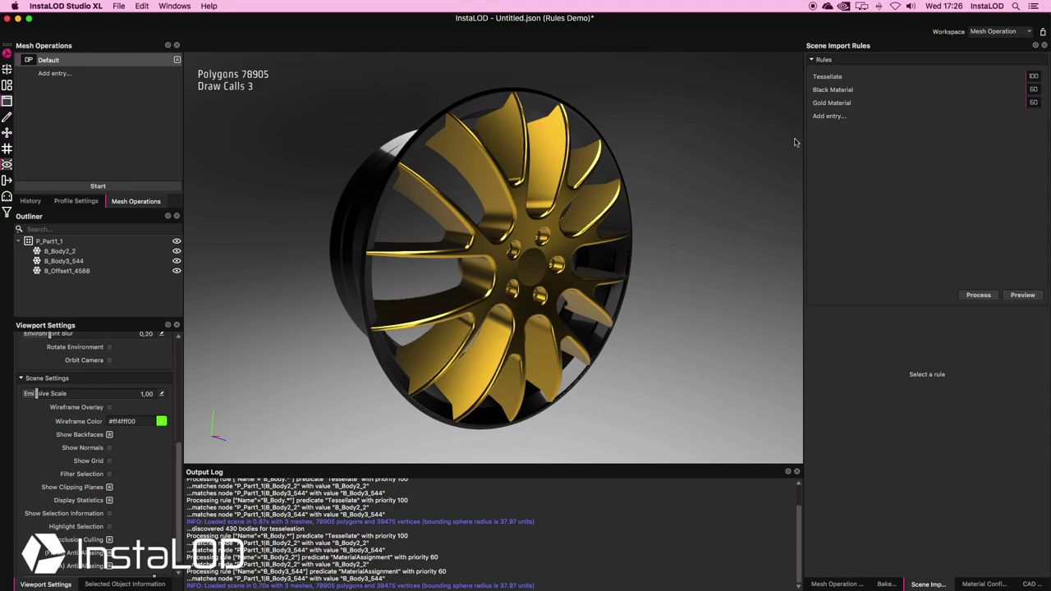
Add an import rule named Move, identify the spoke and rim bodies, and set the rule's attribute to Name.
left_click(829, 117)
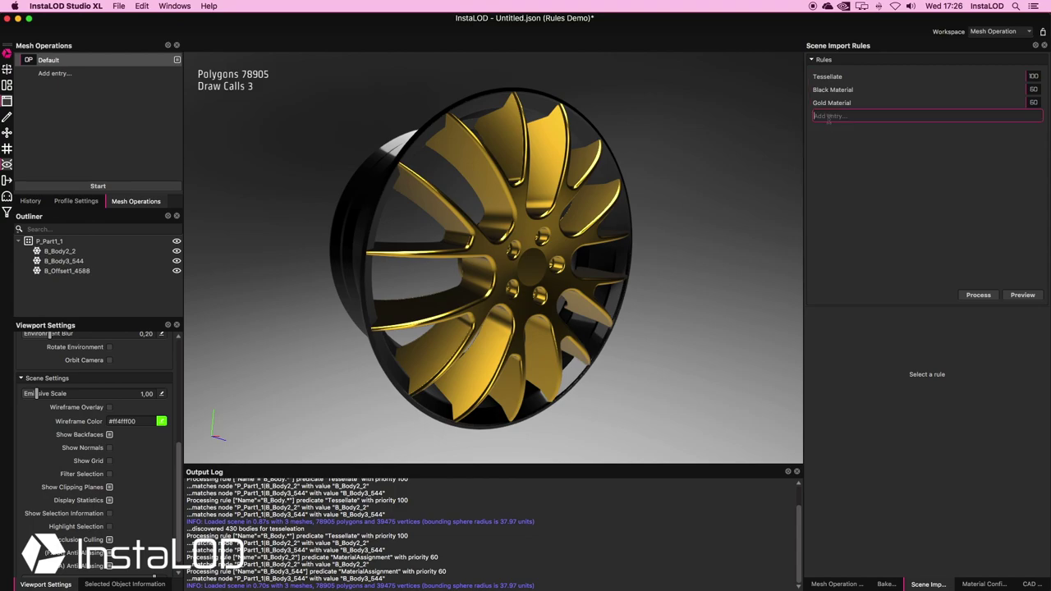
type("Move")
key("Return")
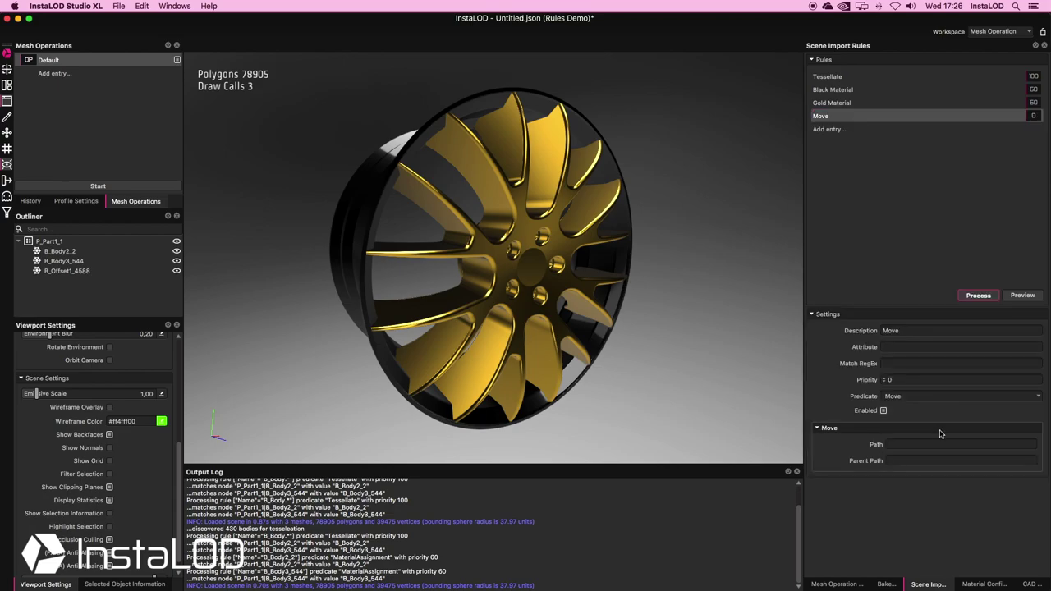
left_click(64, 260)
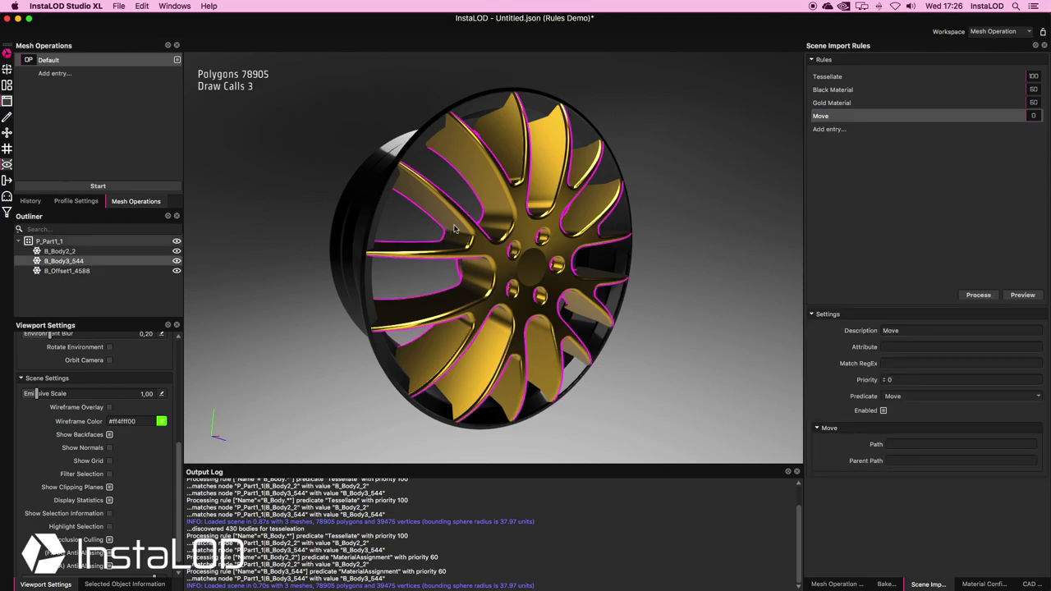
left_click(89, 251)
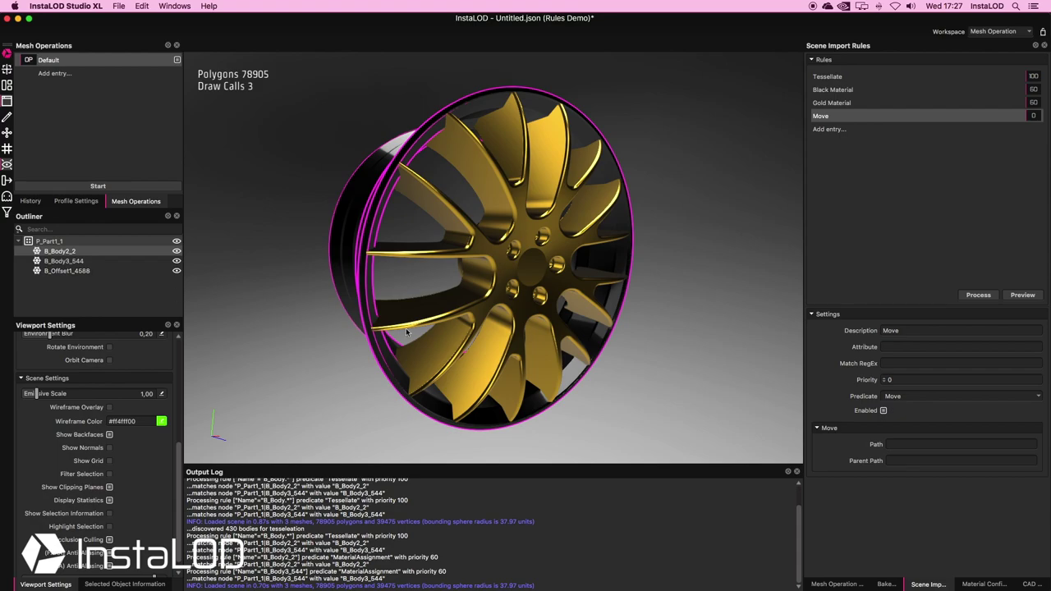
left_click(911, 346)
type("Name")
key("Tab")
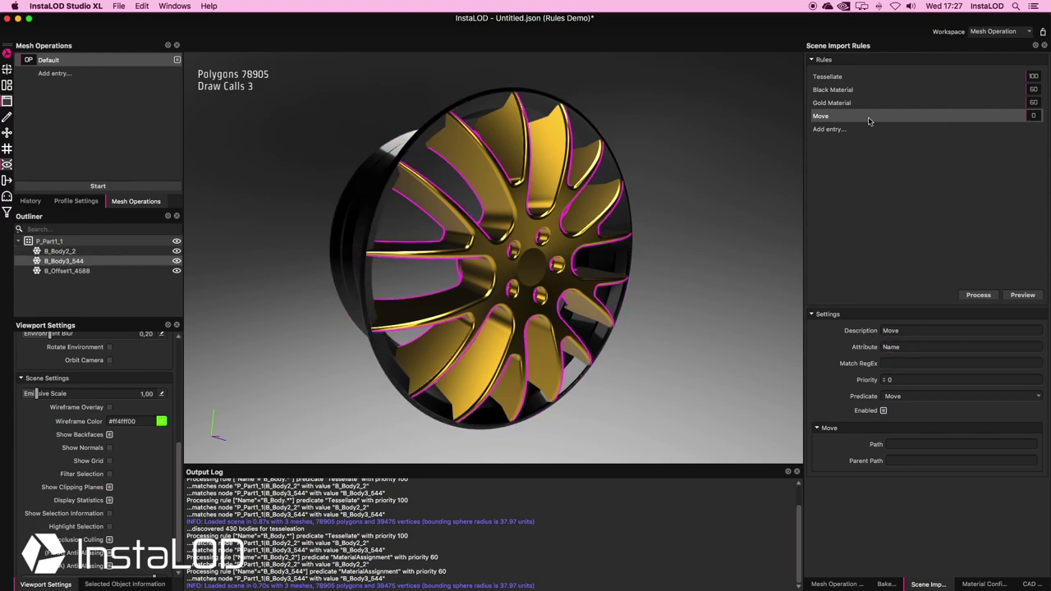
Rename the Move rule to Move Inner and set its match expression to the spoke body's name, B_Body3_544.
double_click(868, 118)
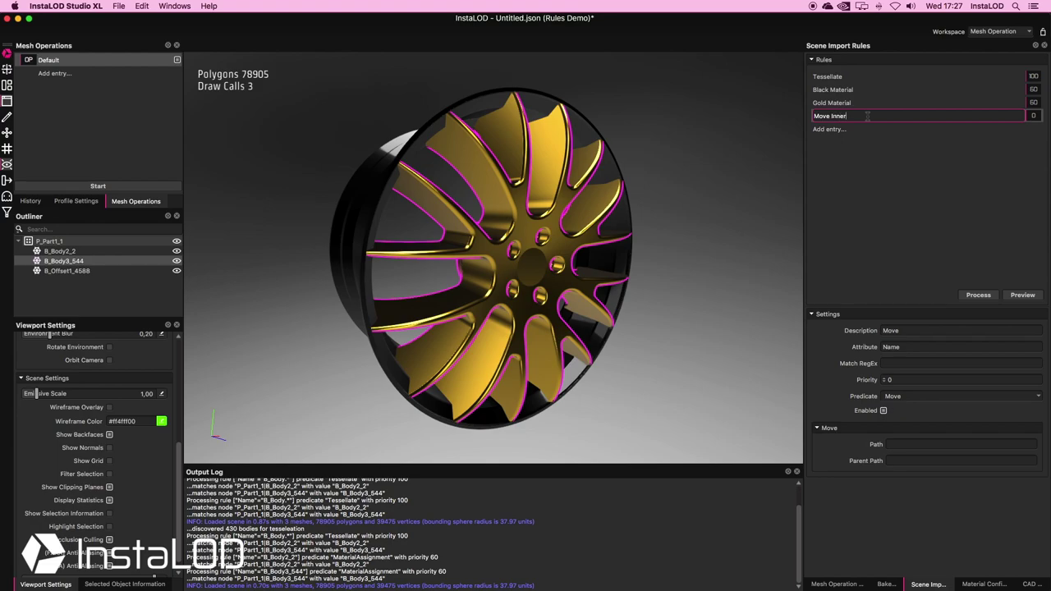
left_click(903, 363)
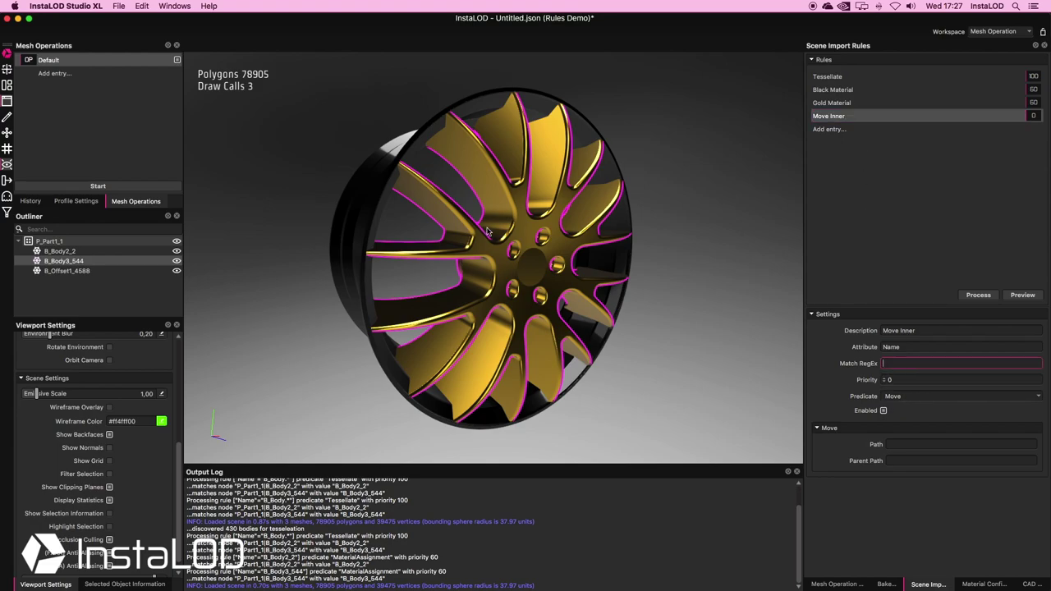
right_click(100, 269)
left_click(123, 369)
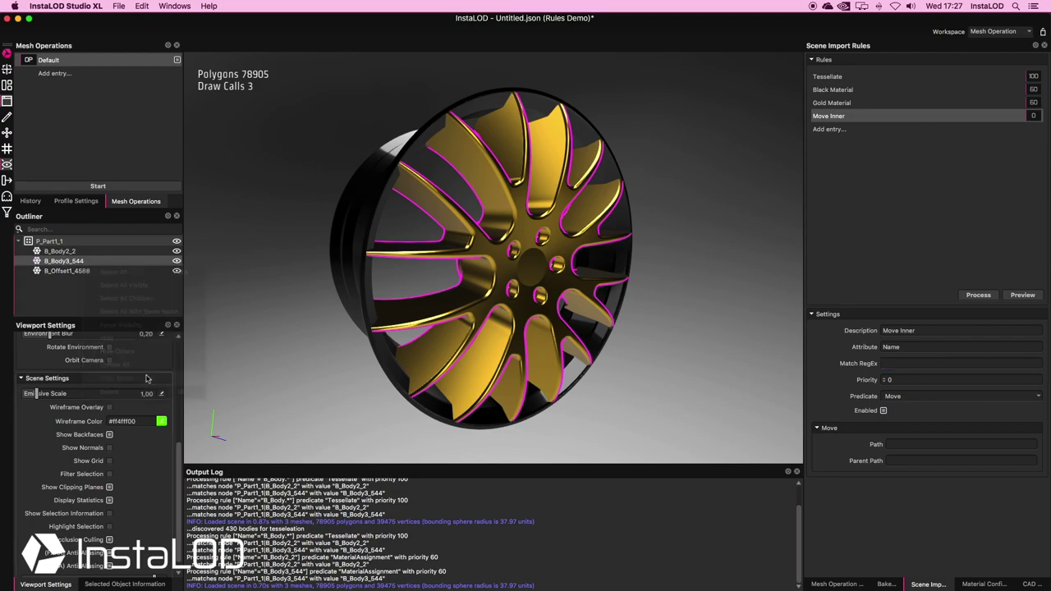
left_click(901, 363)
type("B_Body3_544")
key("Tab")
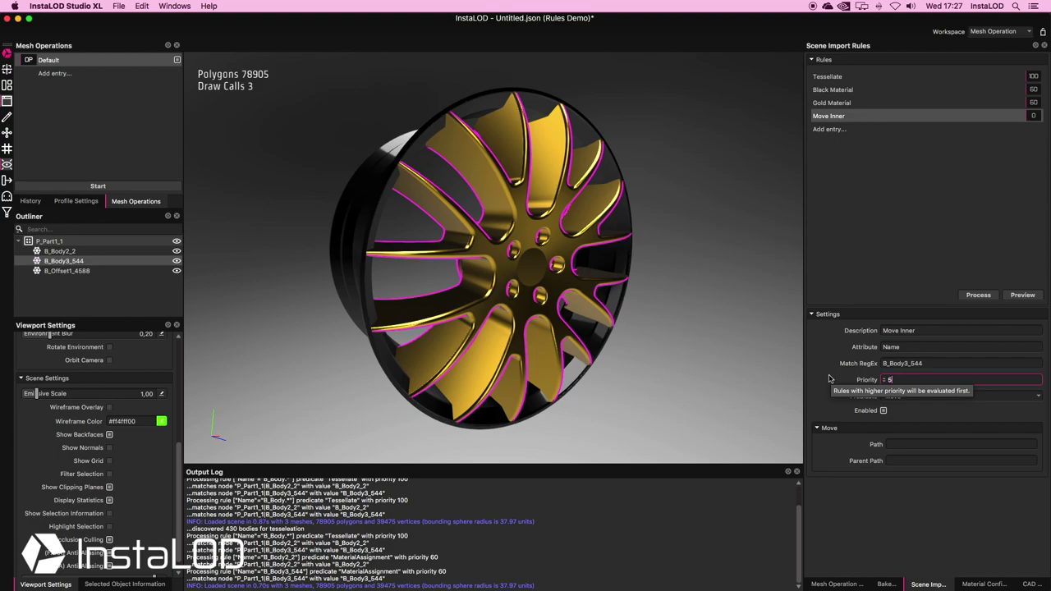
Give the Move Inner rule priority 50, the Move predicate and the target path RIM|Inner.
type("50")
key("Return")
key("Tab")
type("Move")
key("Return")
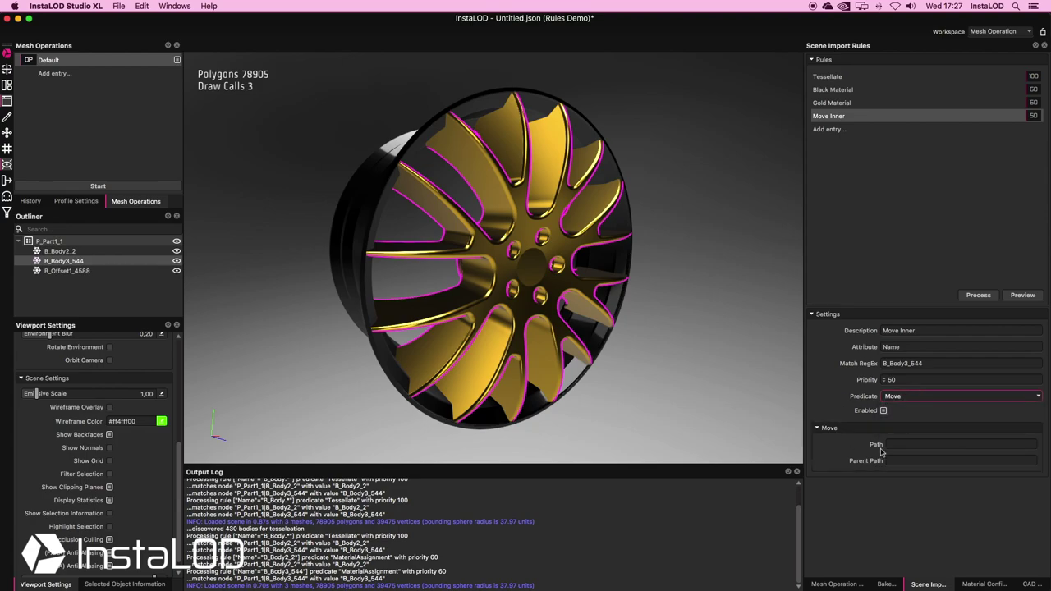
left_click(905, 444)
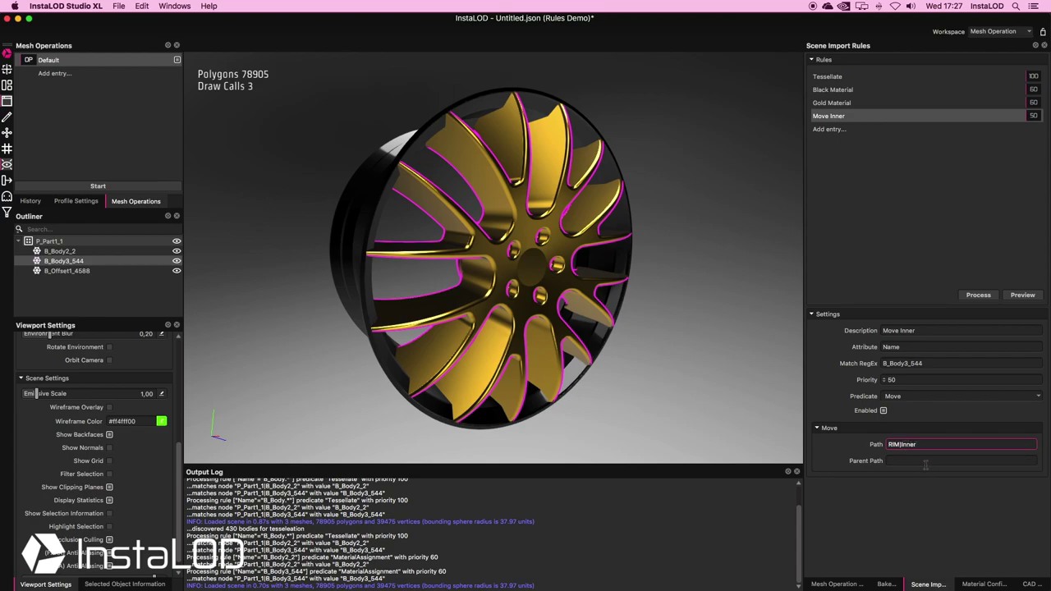
left_click(882, 264)
Duplicate the Move Inner rule and rename the copy Move Outer.
right_click(834, 115)
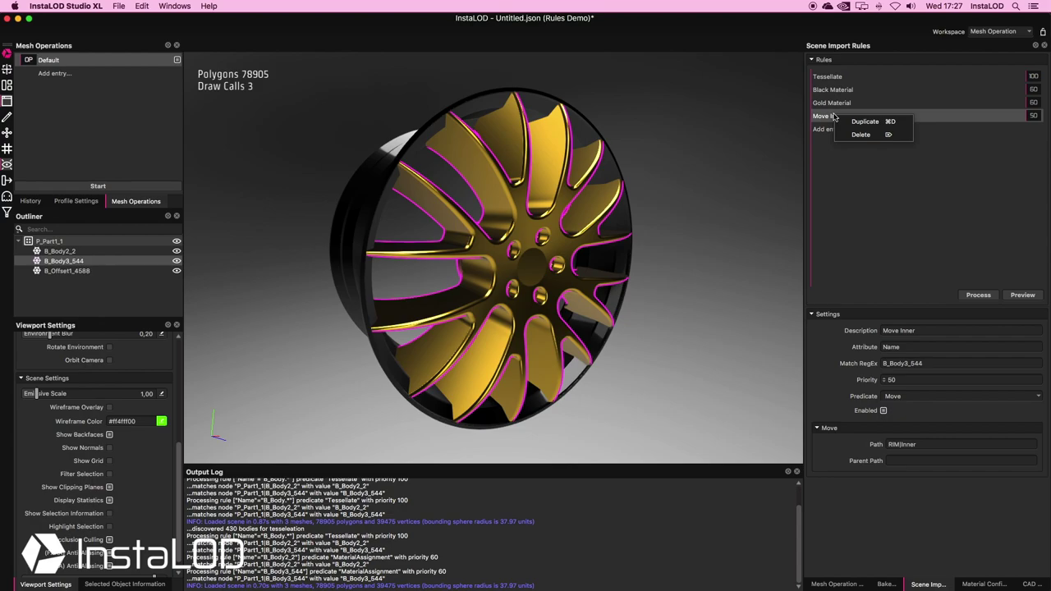
left_click(847, 134)
double_click(833, 129)
left_click_drag(835, 129, 934, 129)
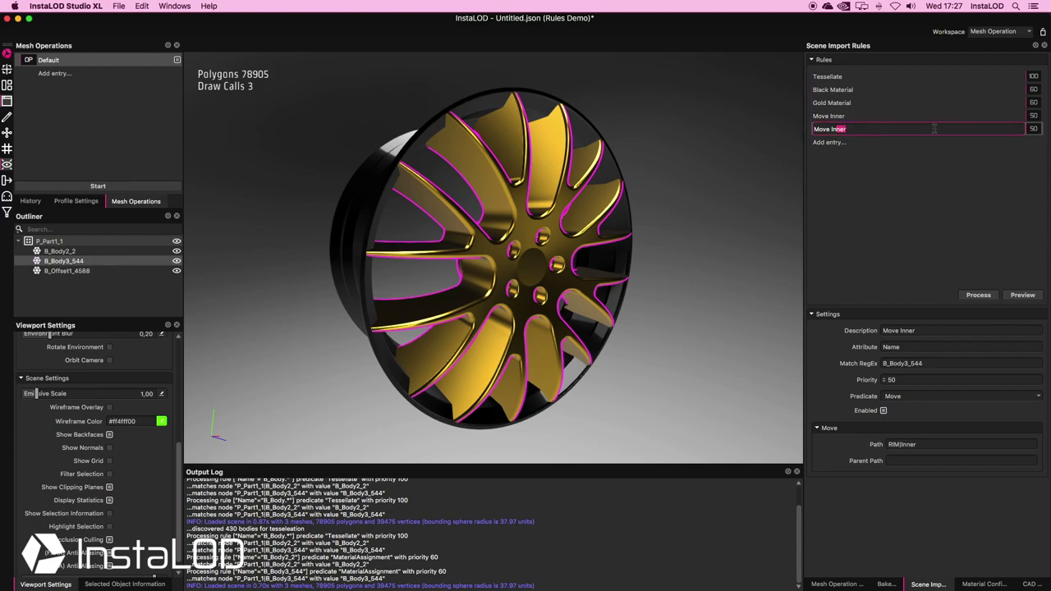
key("BackSpace")
key("Return")
Change the Move Outer rule's match expression to B_Body2_2 and its path to RIM|Outer.
left_click_drag(935, 363, 902, 363)
type("2")
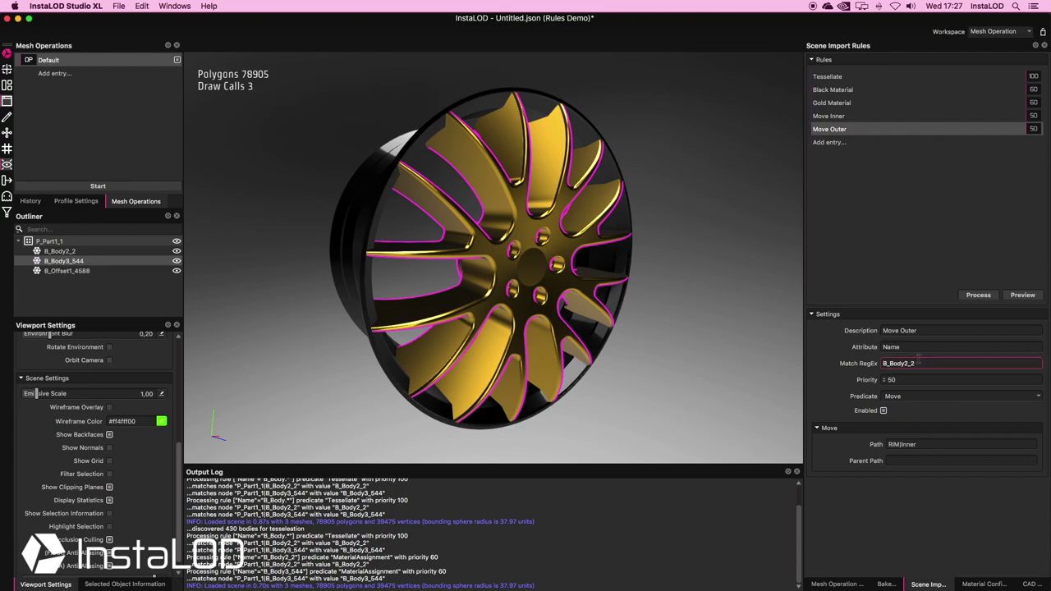
key("Return")
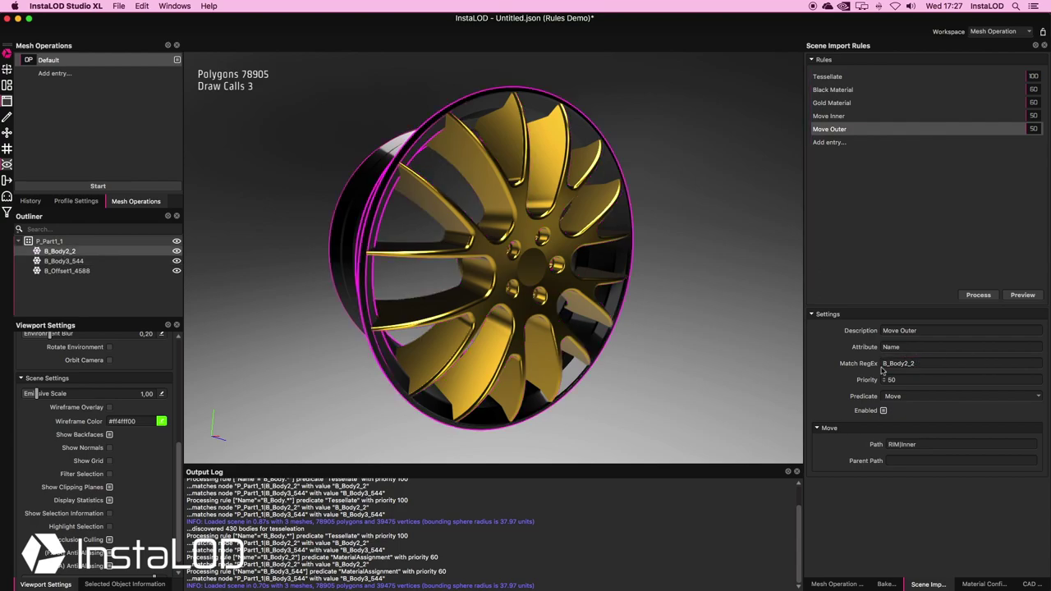
left_click(925, 443)
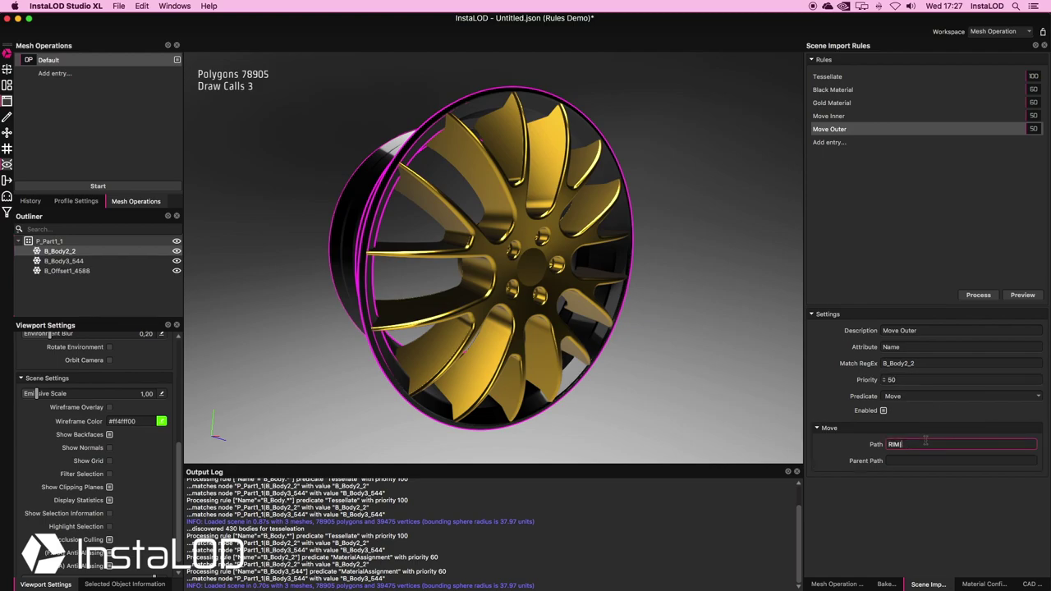
type("Outer")
Process the import rules, expand the RIM group and check its Outer and Inner meshes.
left_click(977, 294)
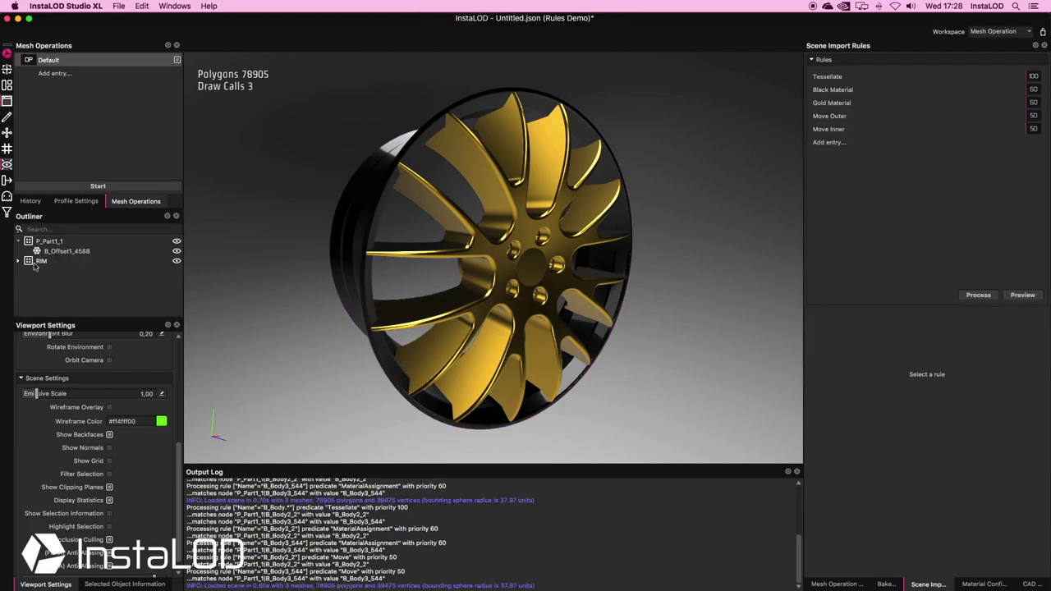
left_click(18, 261)
left_click(51, 272)
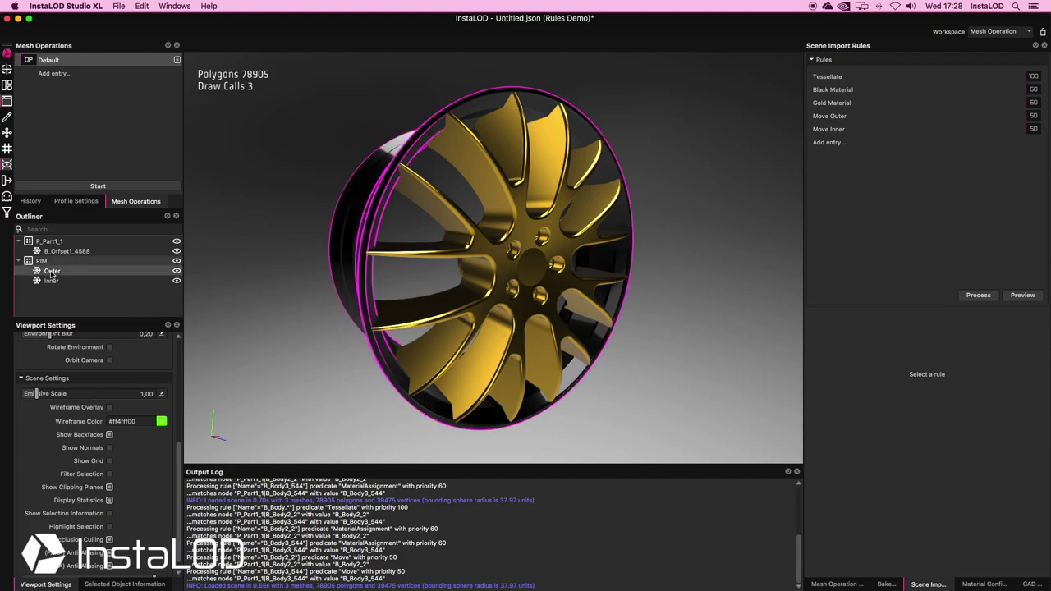
left_click(52, 281)
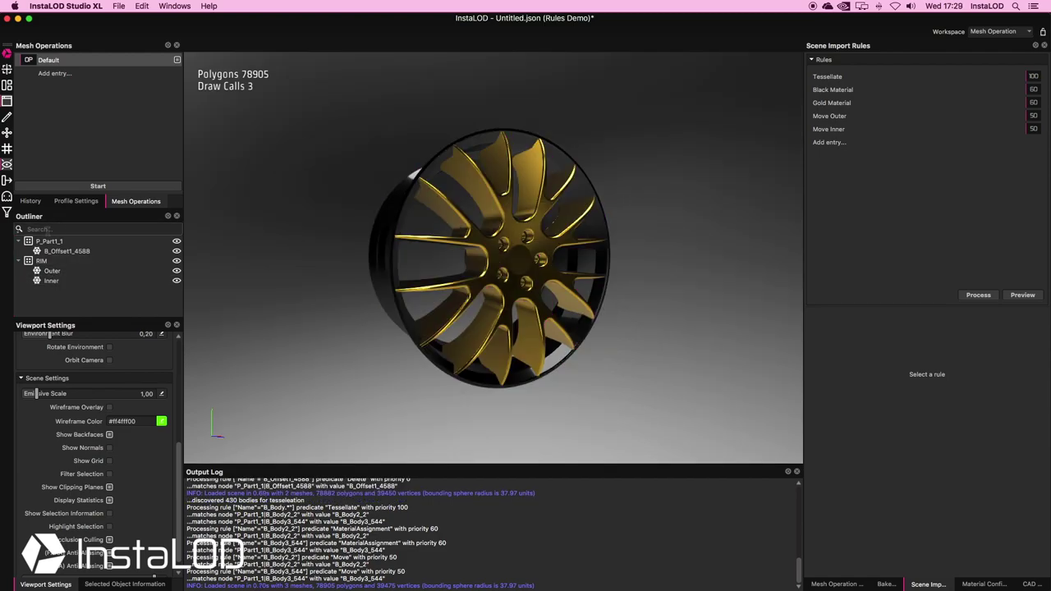
Hide the RIM group to inspect the leftover B_Offset1_4588 body on its own, and show the group again.
left_click(52, 241)
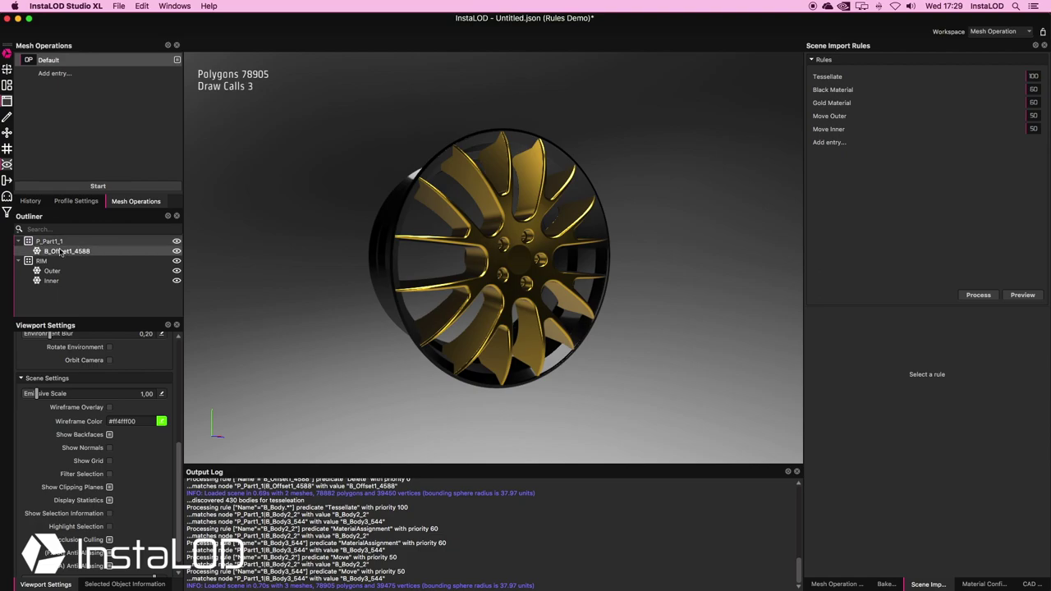
left_click(176, 261)
left_click_drag(460, 259, 526, 266, "alt")
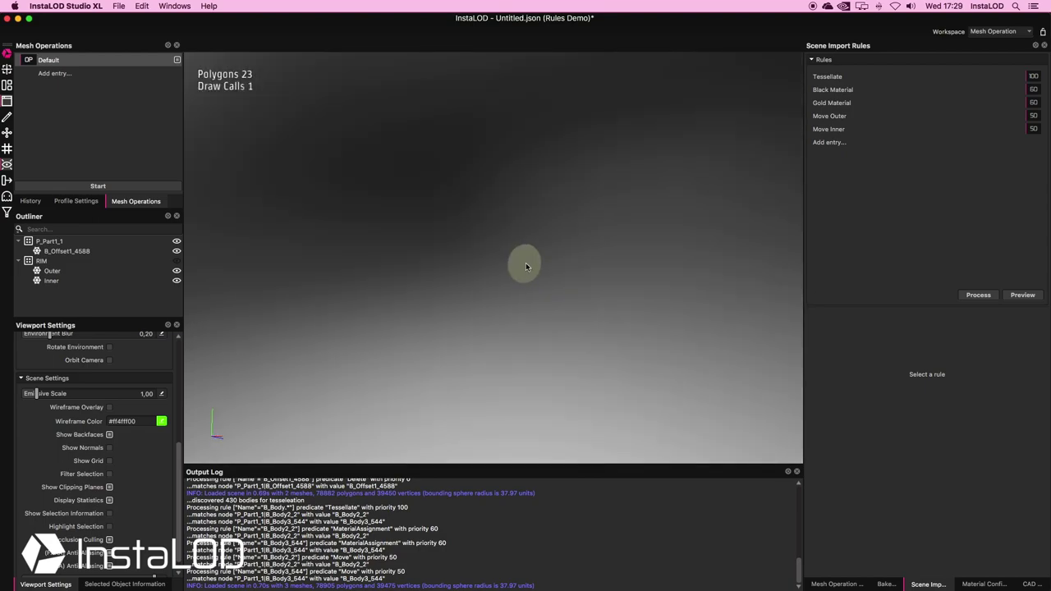
left_click(176, 261)
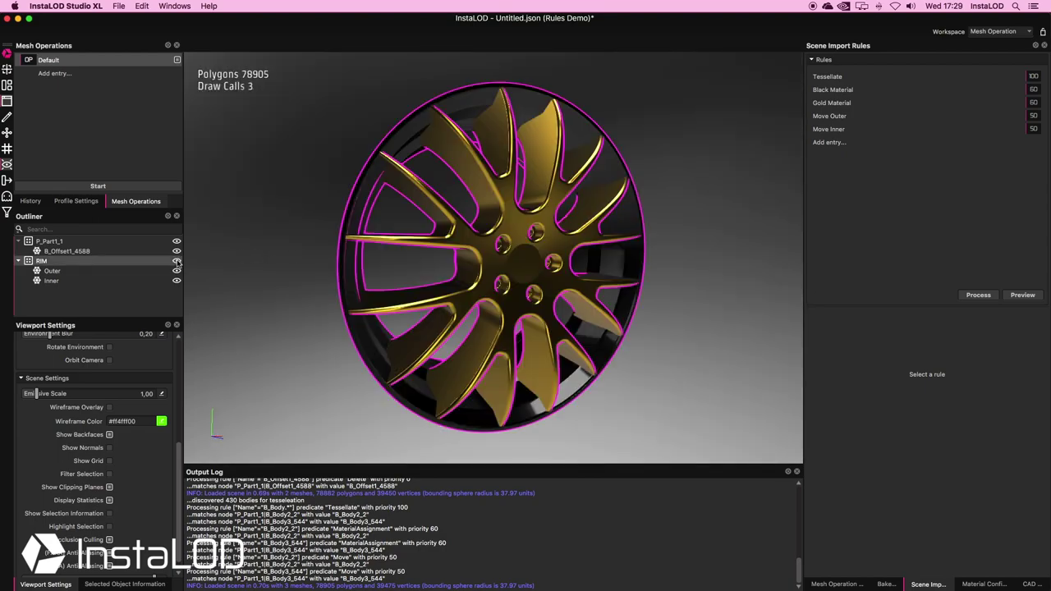
Add an import rule named Remove Junk and set its attribute to Name.
left_click(837, 143)
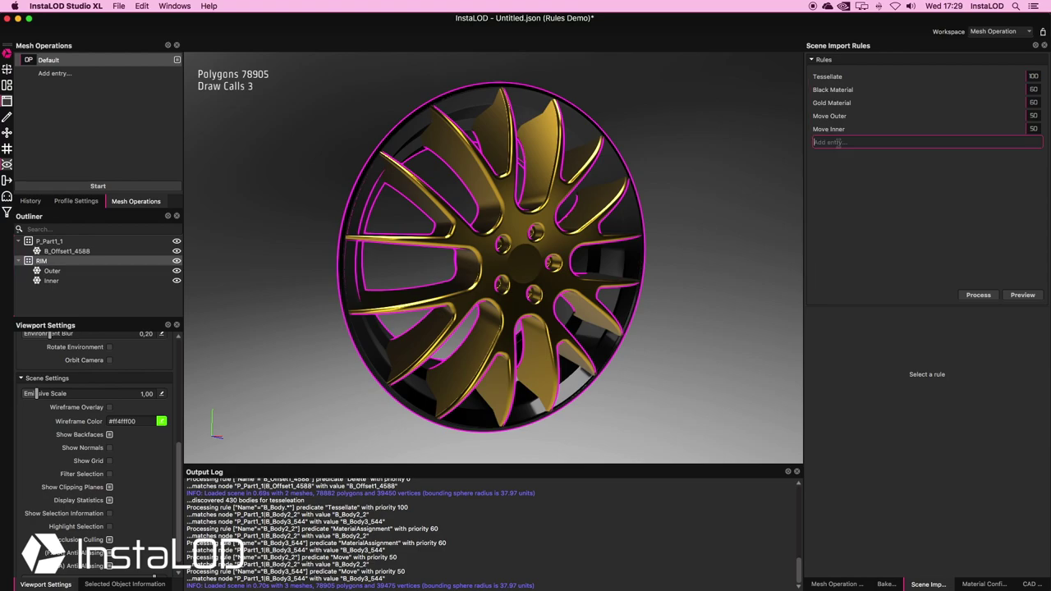
type("Remove Junk")
key("Return")
left_click(900, 346)
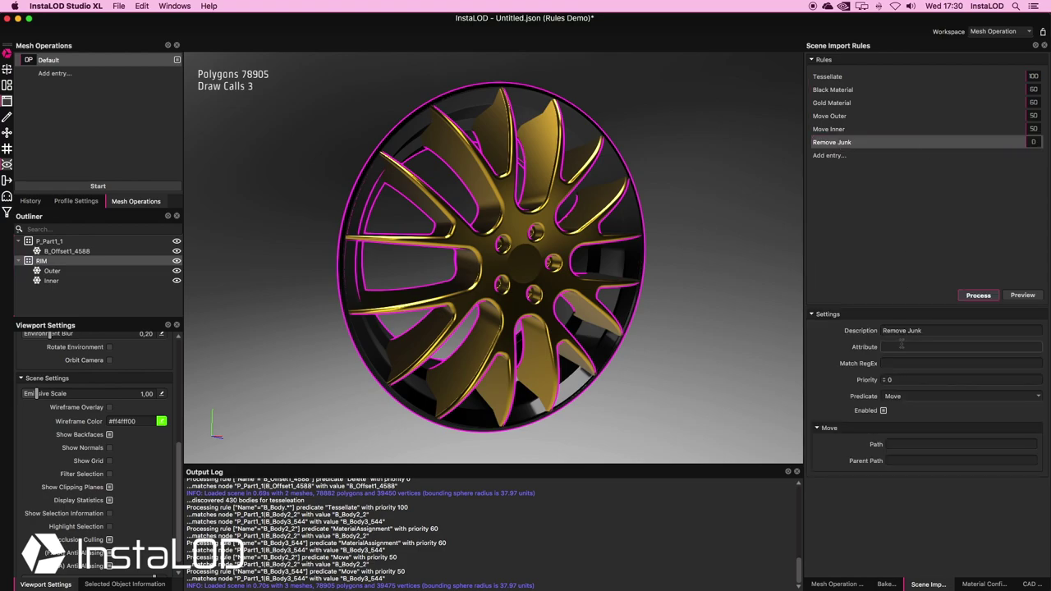
type("Name")
key("Tab")
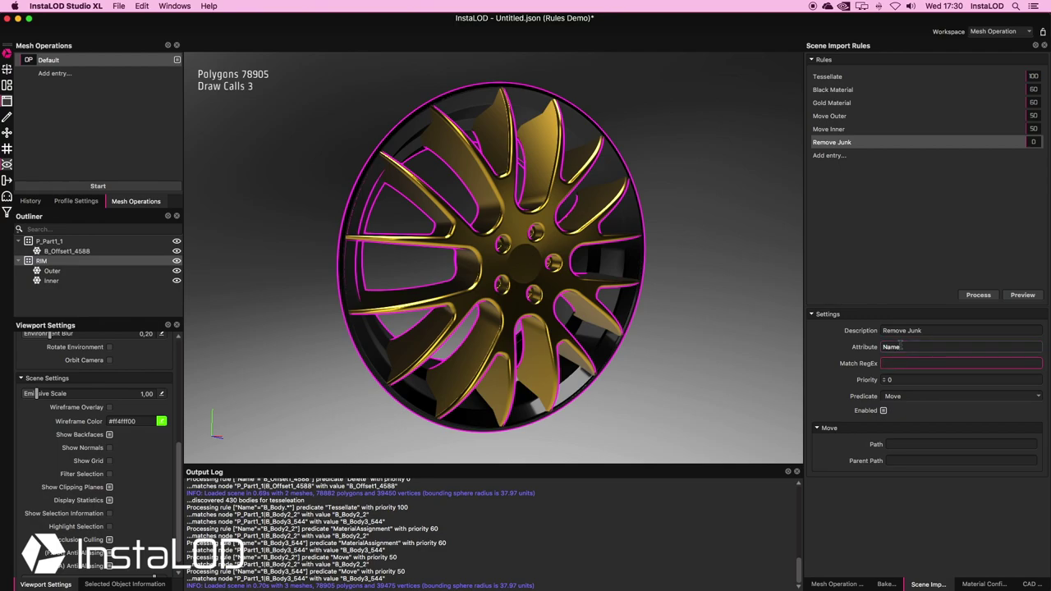
Set the Remove Junk rule's match expression to the copied node name P_Part1_1 and its predicate to Delete.
left_click(50, 242)
right_click(52, 242)
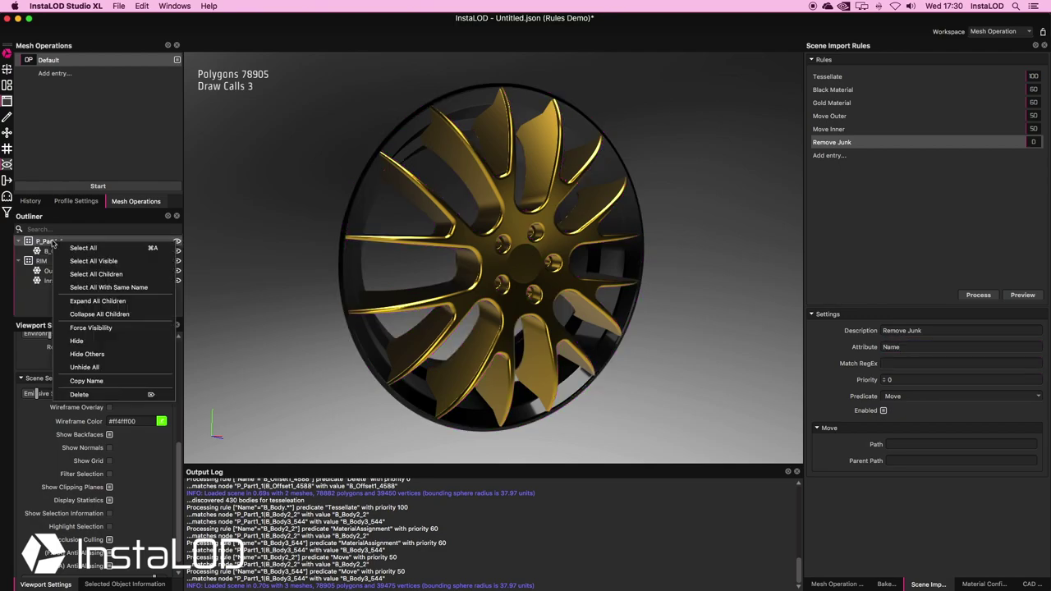
left_click(98, 381)
left_click(912, 363)
key("super+v")
key("Tab")
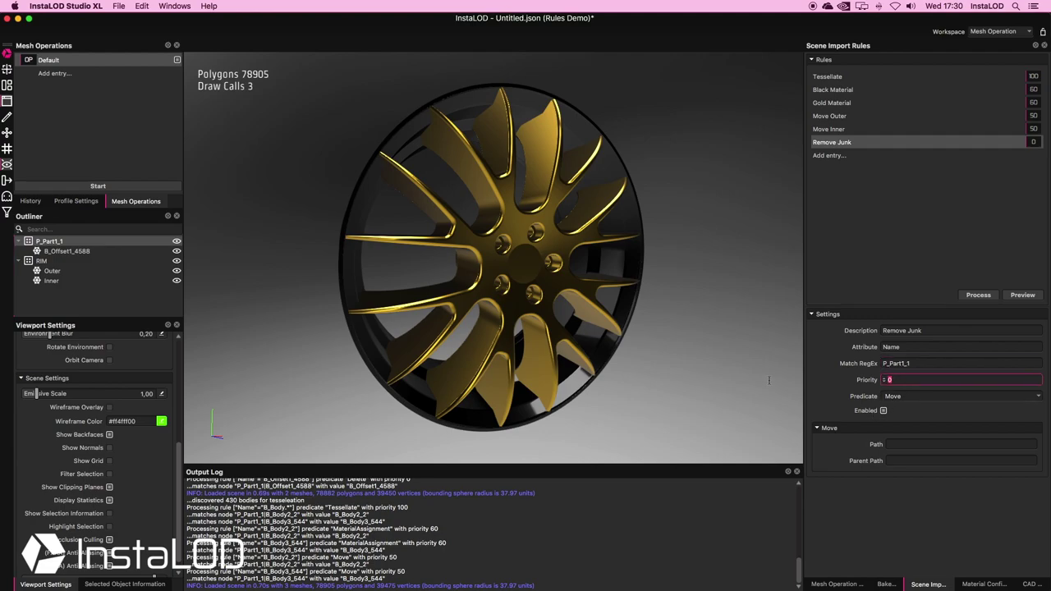
left_click(844, 384)
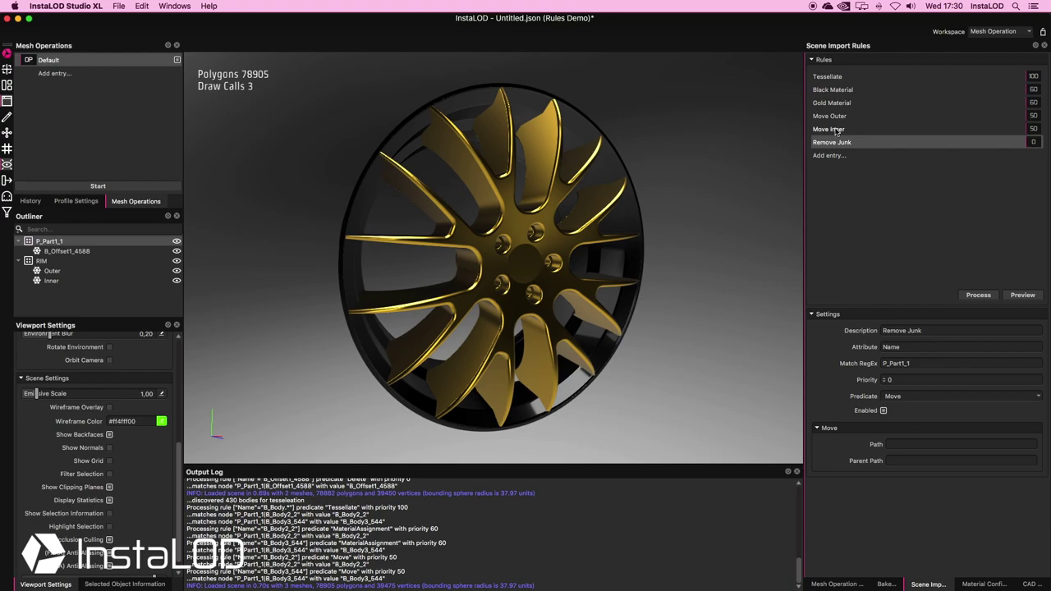
left_click(1039, 396)
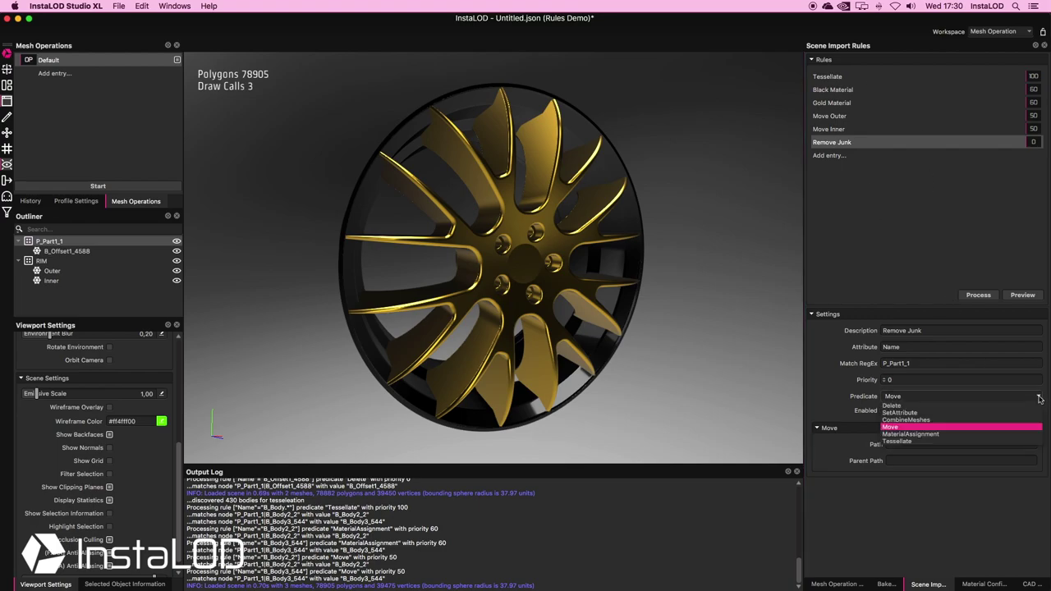
left_click(967, 405)
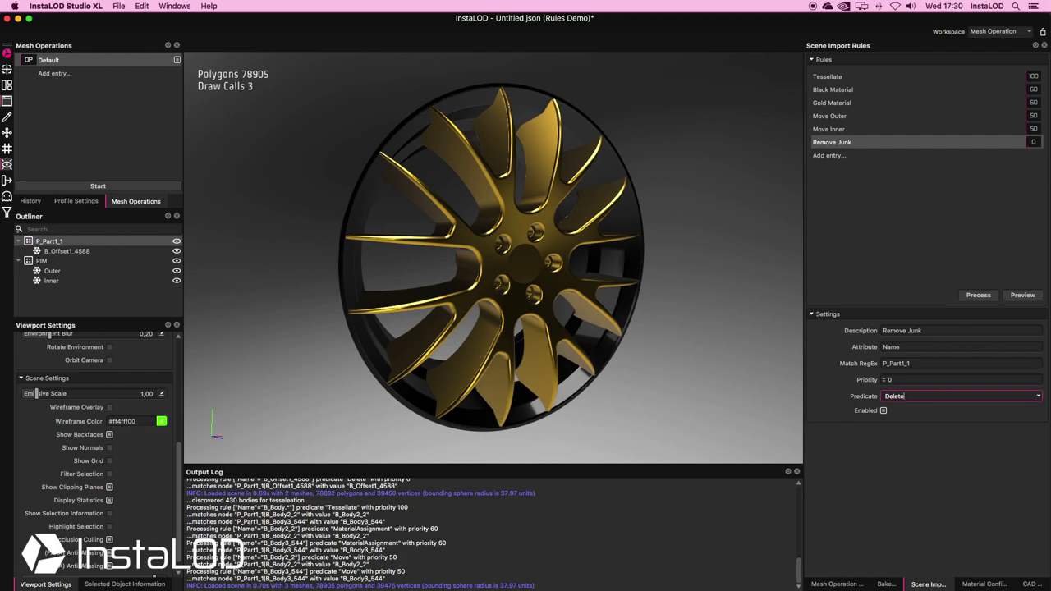
Reload the wheel model and have the profile's import rules processed after loading.
left_click_drag(575, 131, 256, 131)
left_click(288, 149)
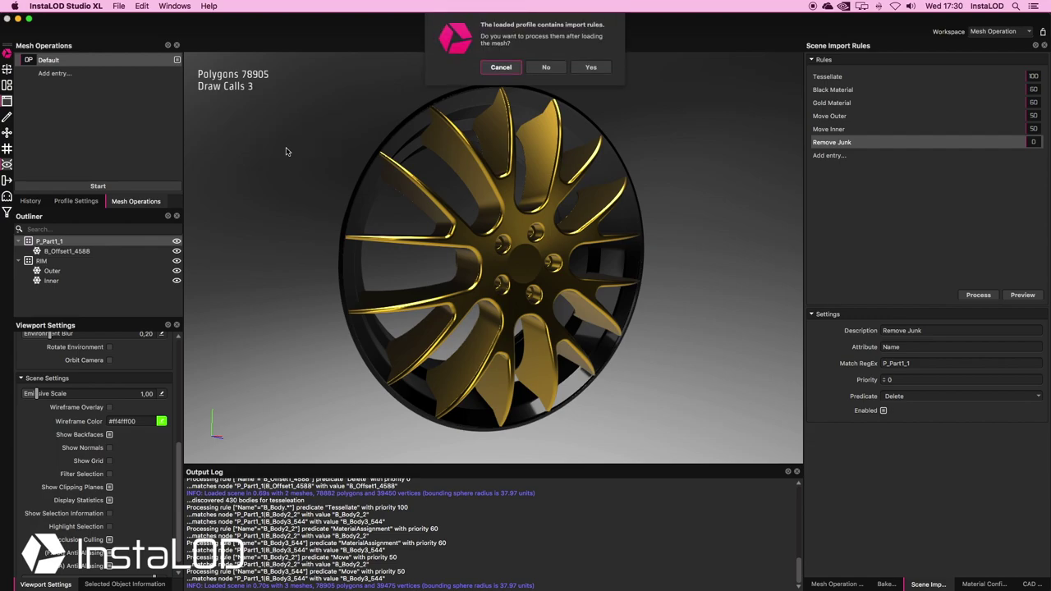
left_click(589, 67)
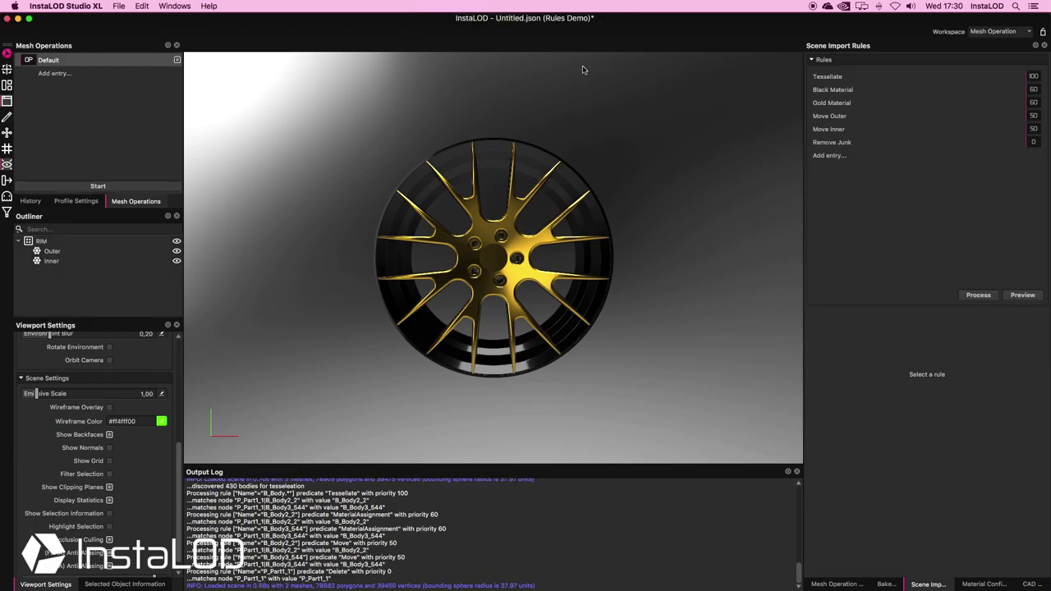
Inspect the wheel with the wireframe overlay on and off, and check the RIM group's Outer and Inner meshes.
left_click_drag(412, 182, 613, 205)
left_click(7, 132)
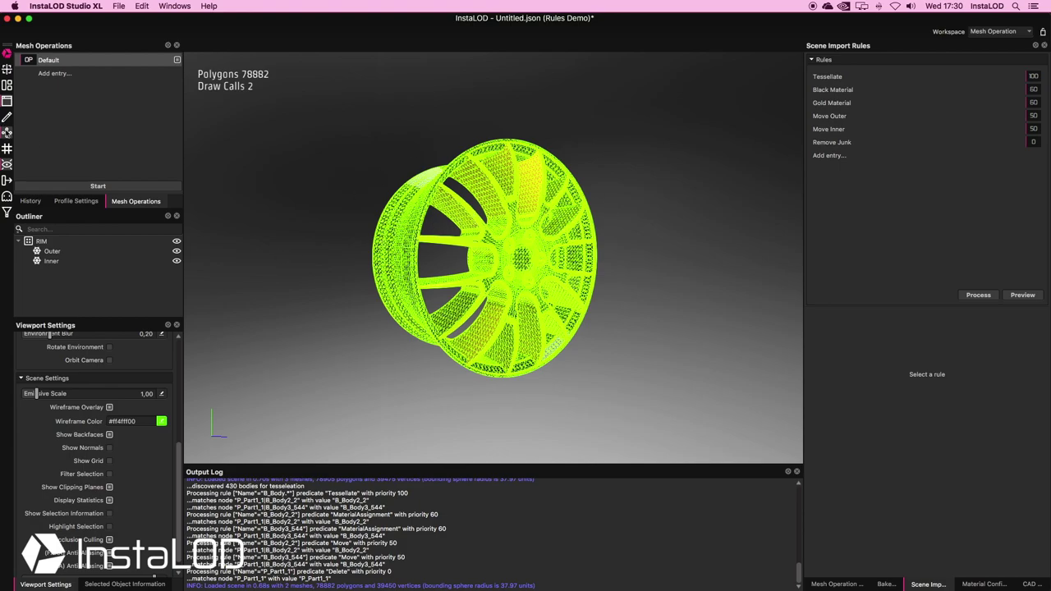
left_click(7, 132)
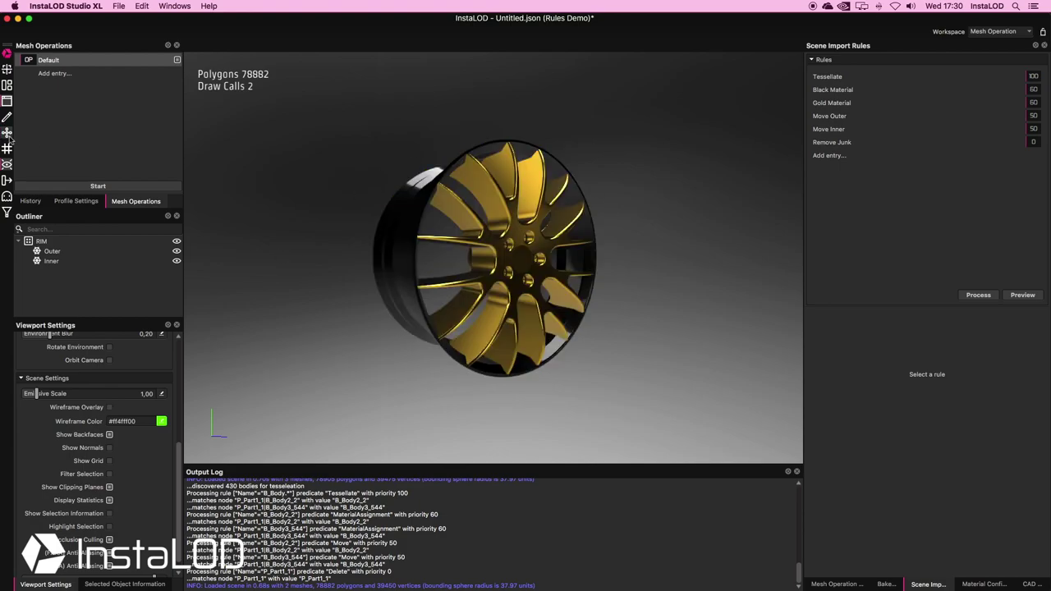
left_click(37, 243)
left_click(53, 251)
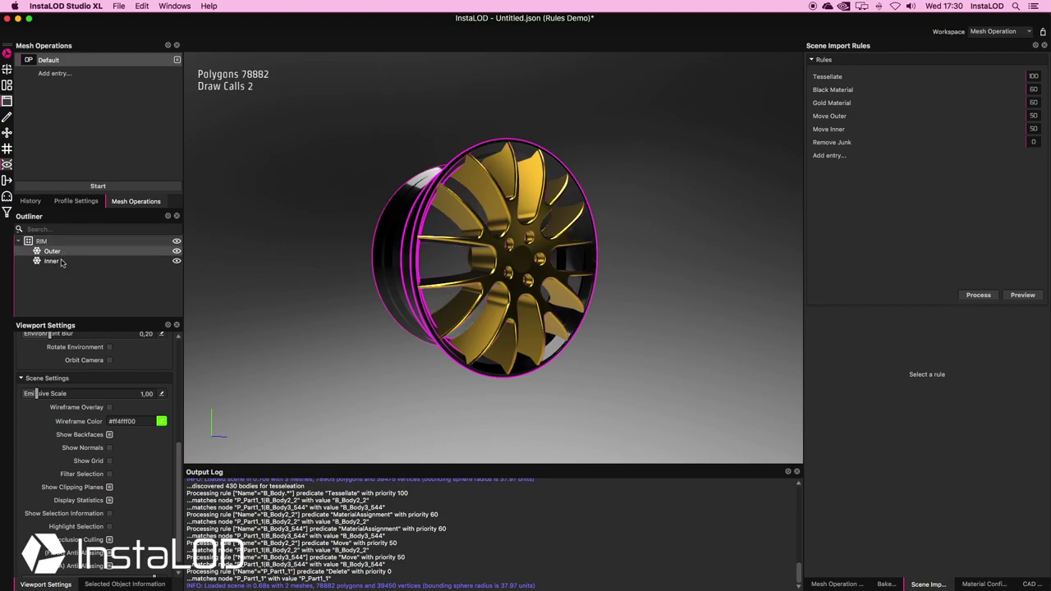
left_click(59, 262)
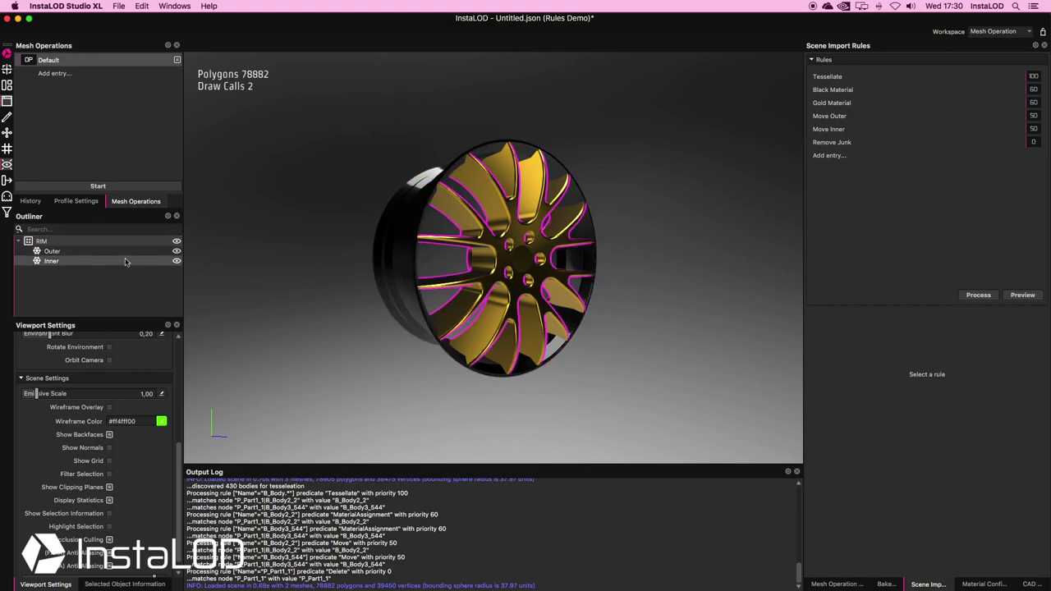
left_click(299, 257)
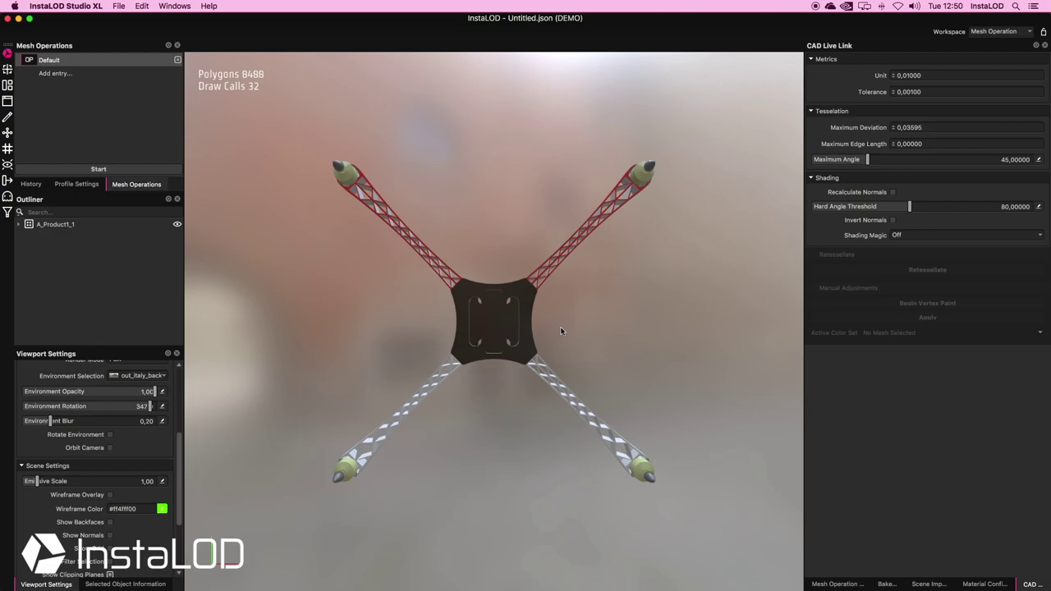
Examine the drone model and expand its I_motor1_2 and I_Part21_577 groups to check which bodies they hold.
left_click_drag(562, 330, 630, 263, "alt")
left_click(655, 193)
mouse_move(655, 194)
left_mouse_down("alt")
mouse_move(665, 206)
mouse_move(657, 239)
mouse_move(585, 252)
mouse_move(624, 243)
mouse_move(603, 244)
mouse_move(576, 216)
left_mouse_up("alt")
left_click(602, 290)
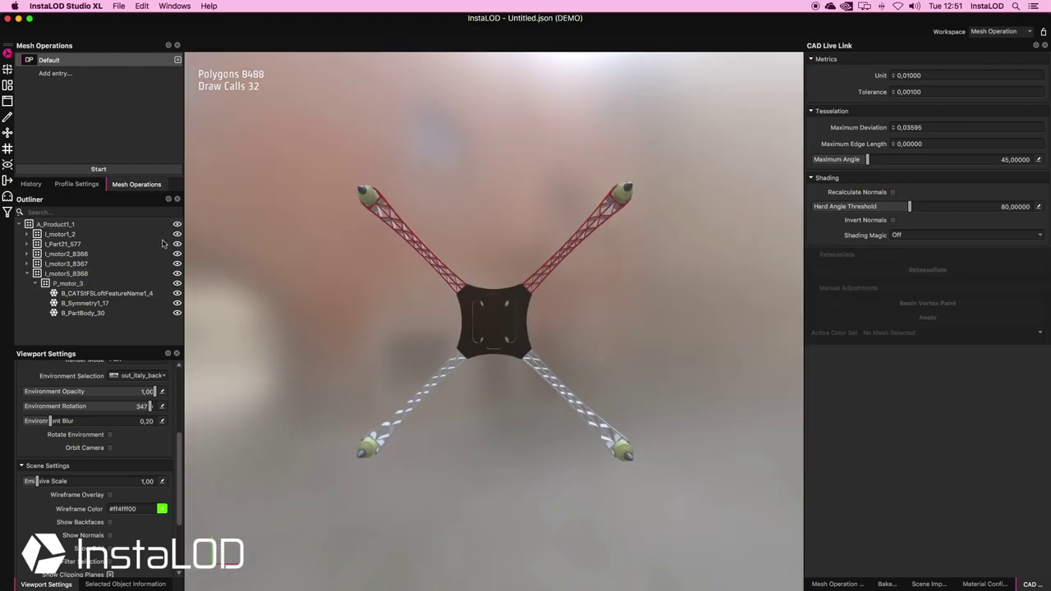
left_click(27, 234)
left_click(27, 253)
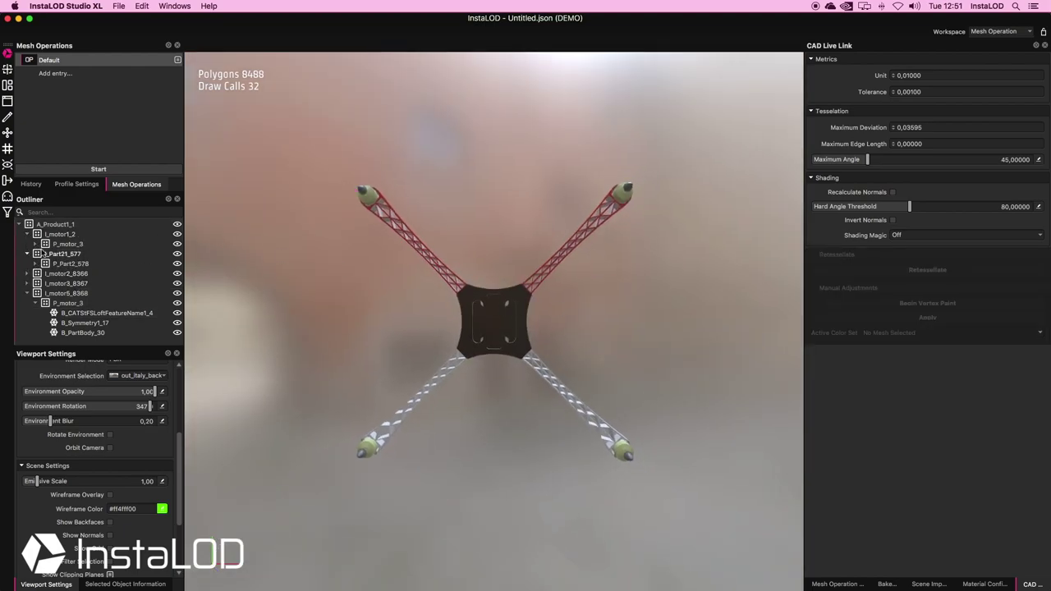
left_click(35, 244)
left_click(68, 244)
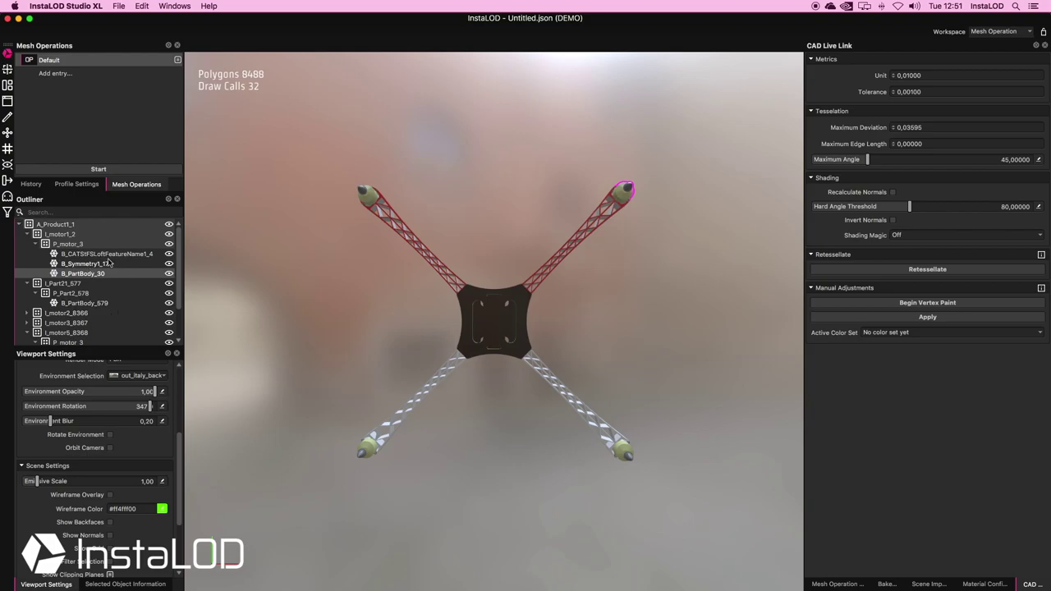
left_click(406, 306)
Add a scene import rule named Flip Rotors and set its attribute to Name.
left_click(927, 583)
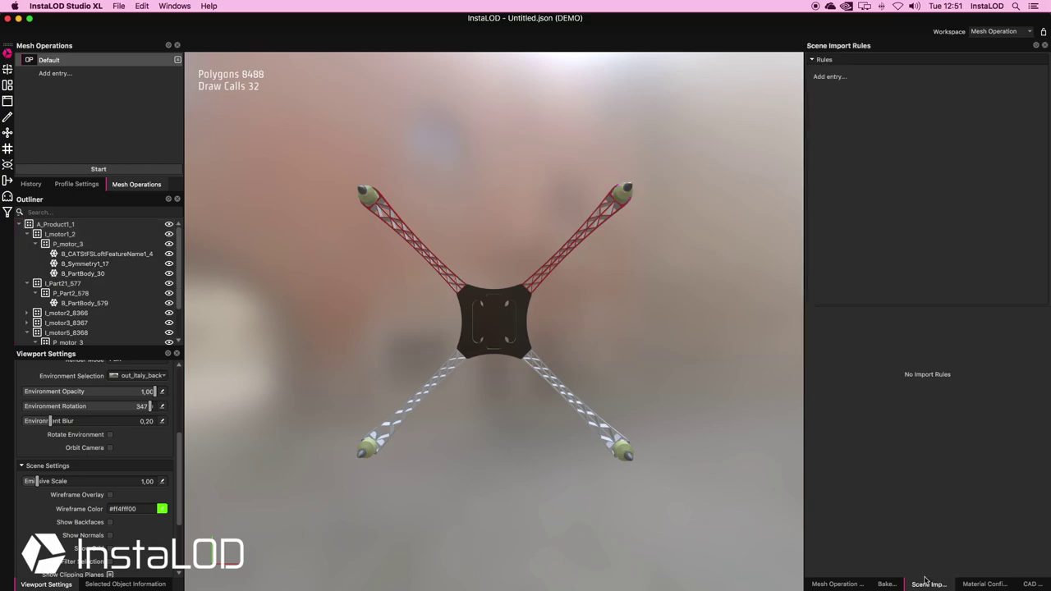
left_click(829, 77)
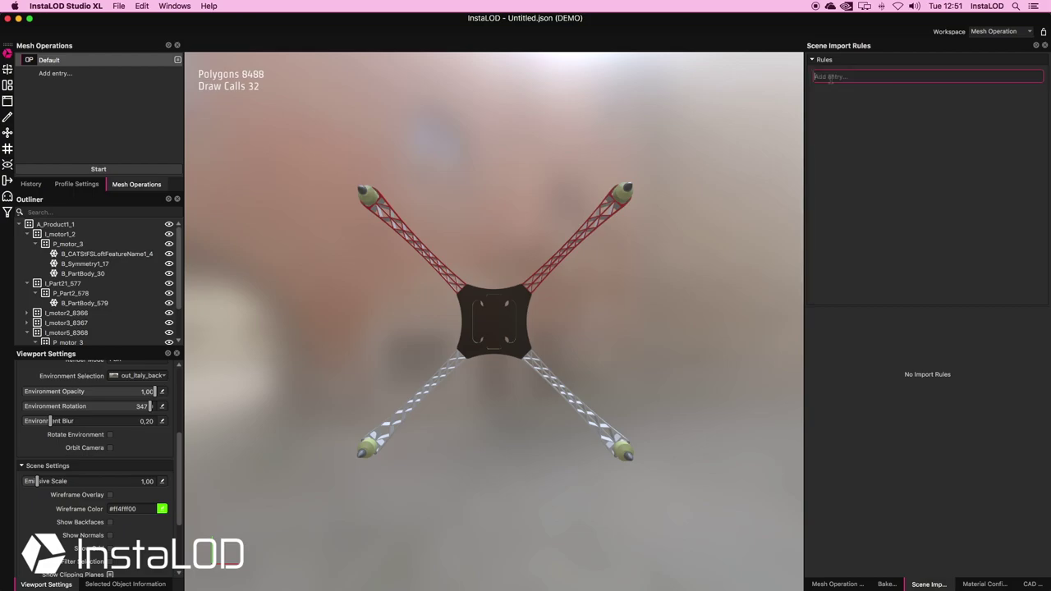
type("Fi")
type("lip Rotors")
key("Return")
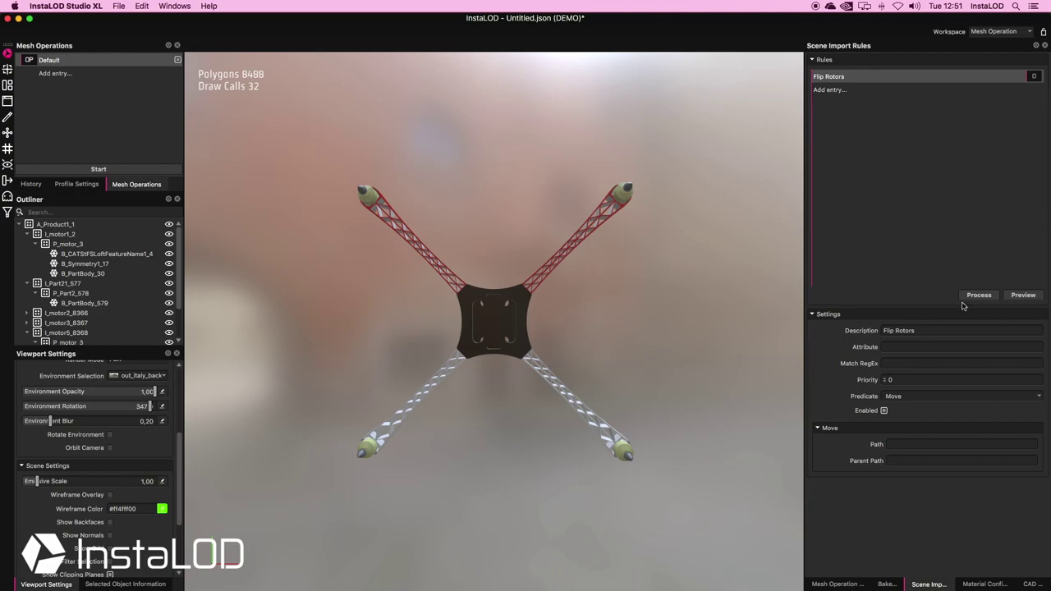
left_click(938, 348)
type("Name")
key("Tab")
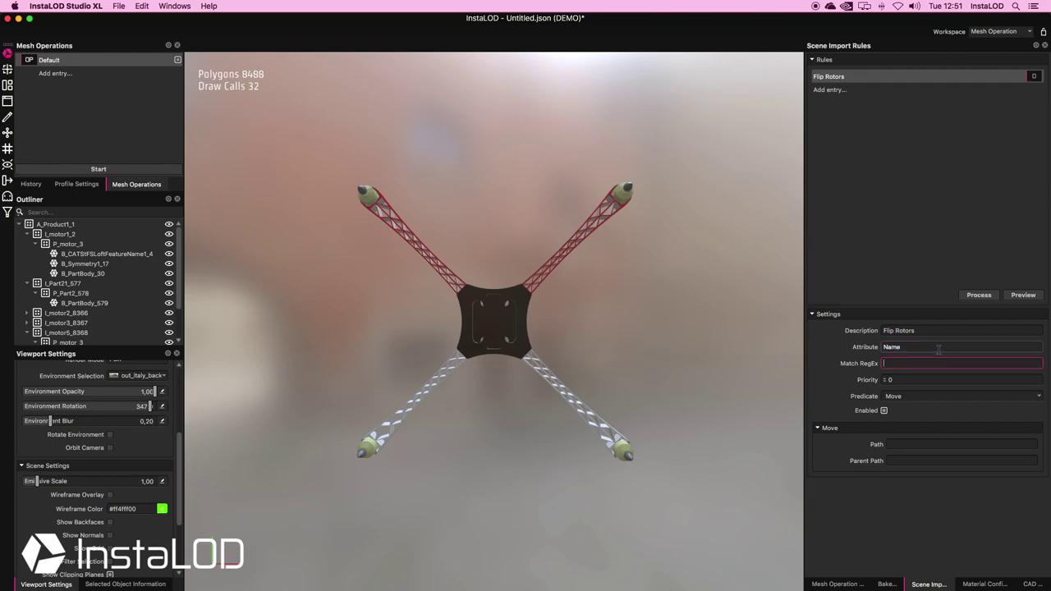
Set the Flip Rotors rule's match expression to the copied rotor blade name B_CATStFSLoftFeatureName1_4.
left_click(98, 258)
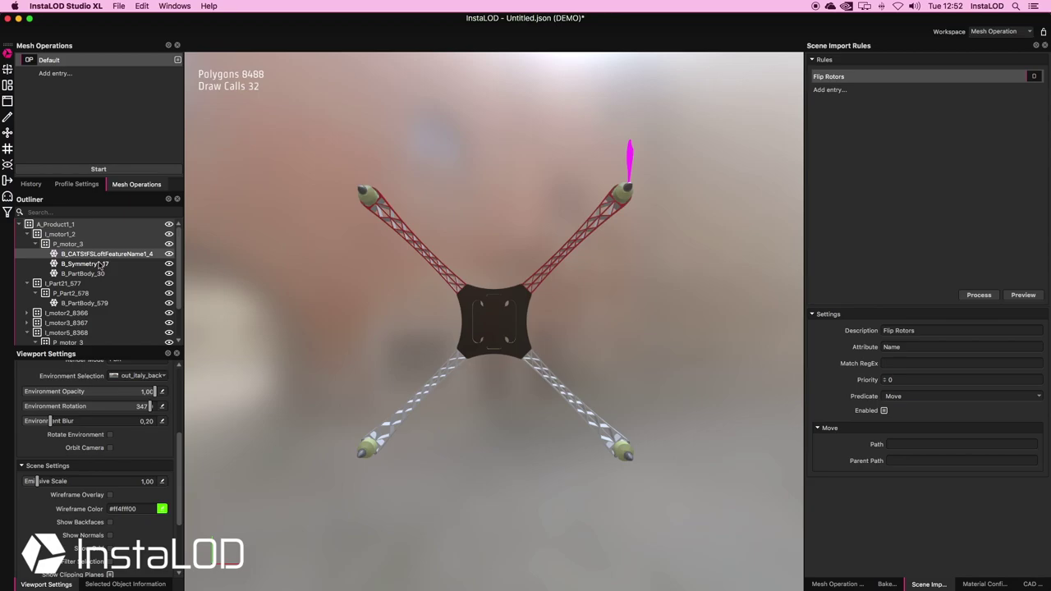
left_click(99, 263)
left_click(78, 255)
right_click(74, 256)
left_click(132, 370)
left_click(916, 363)
type("B_CATStFSLoftFeatureName1_4")
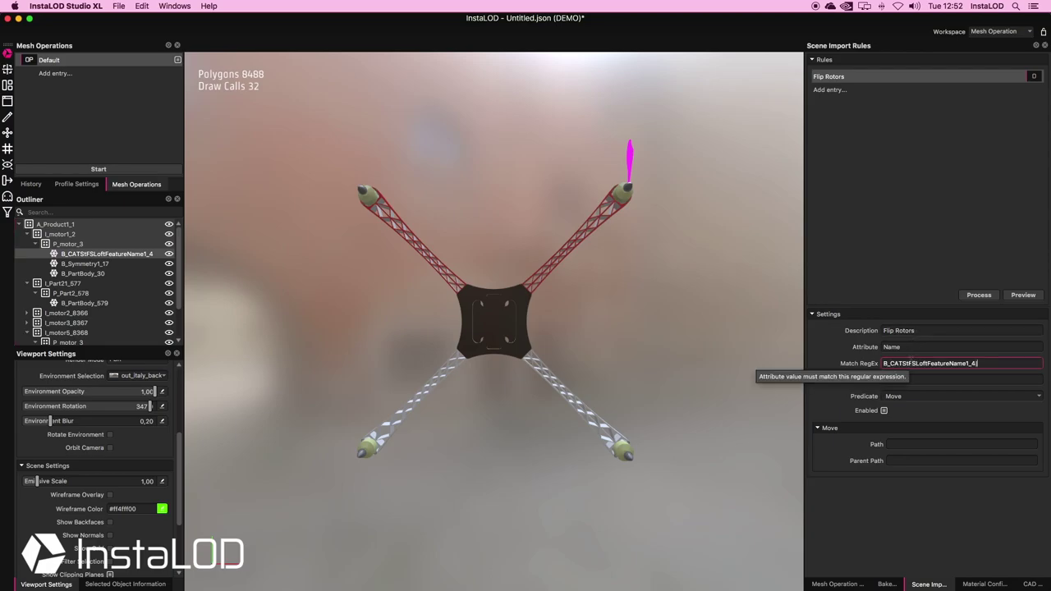
Extend the Flip Rotors match expression with the opposite blade's copied name, appending |B_Symmetry1_17.
left_click(110, 274)
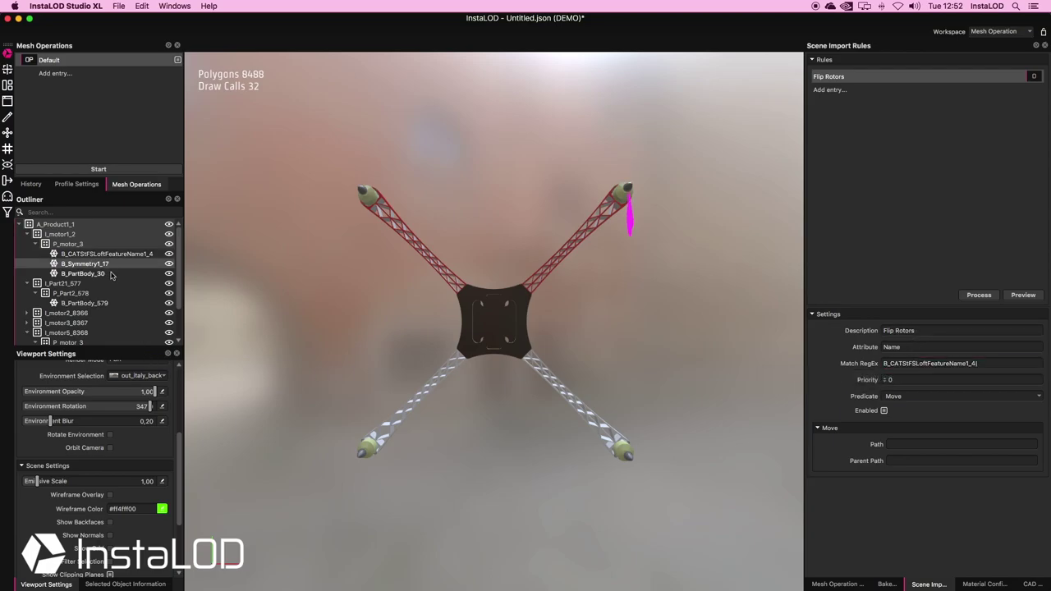
right_click(113, 276)
left_click(146, 386)
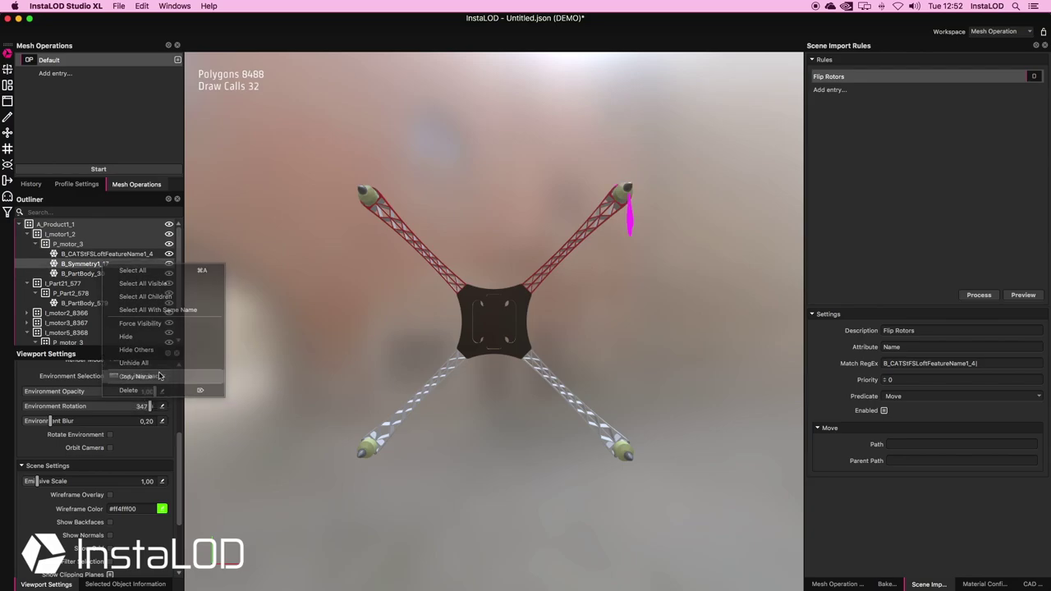
left_click(988, 362)
type("|")
key("cmd+v")
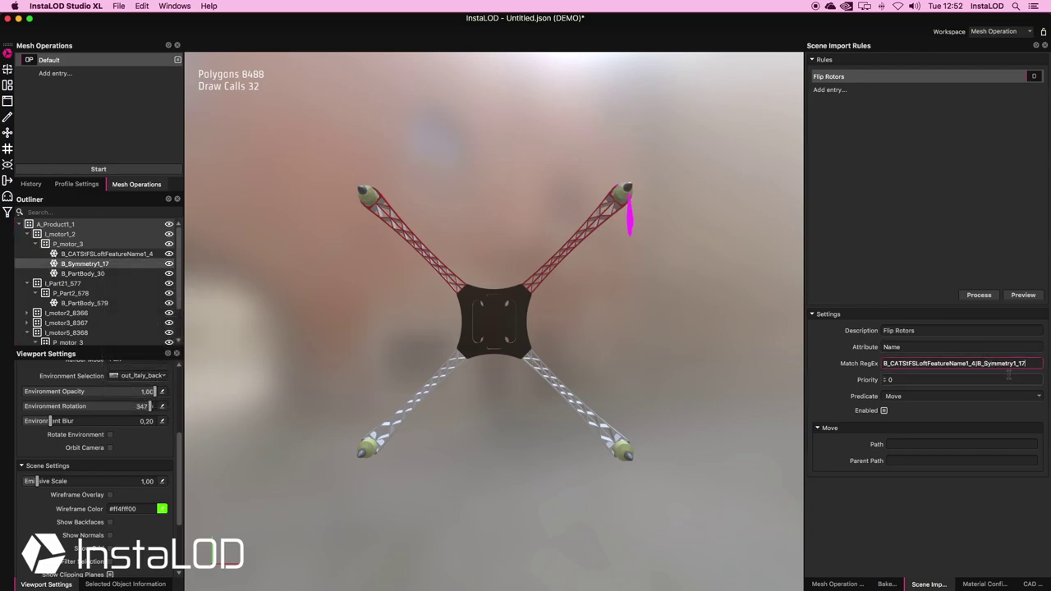
Give the Flip Rotors rule priority 10 and the Tessellate predicate with inverted normals, and process the import rules.
key("Tab")
type("10")
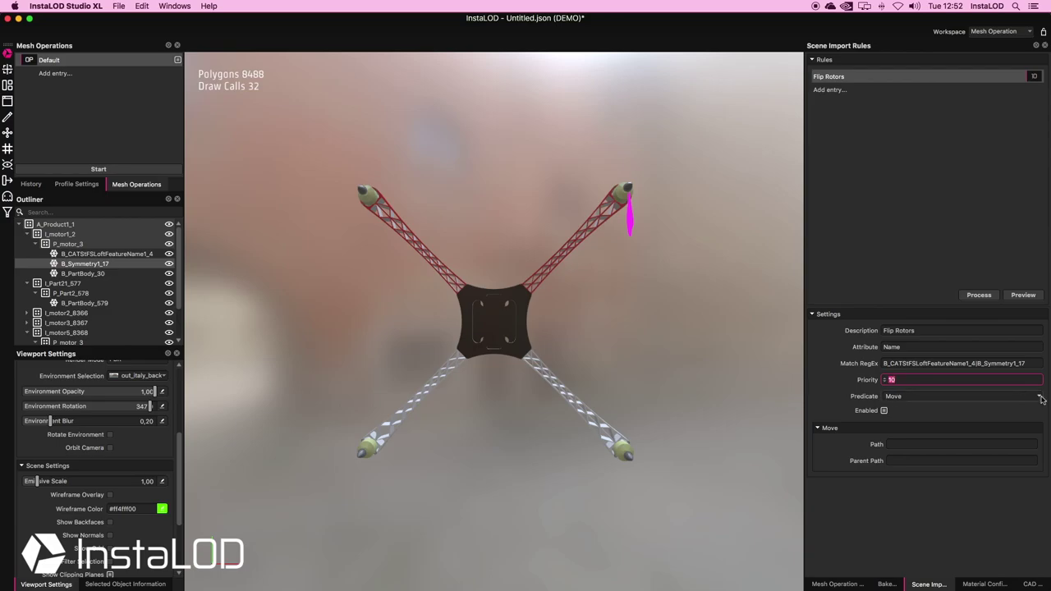
left_click(960, 396)
left_click(903, 441)
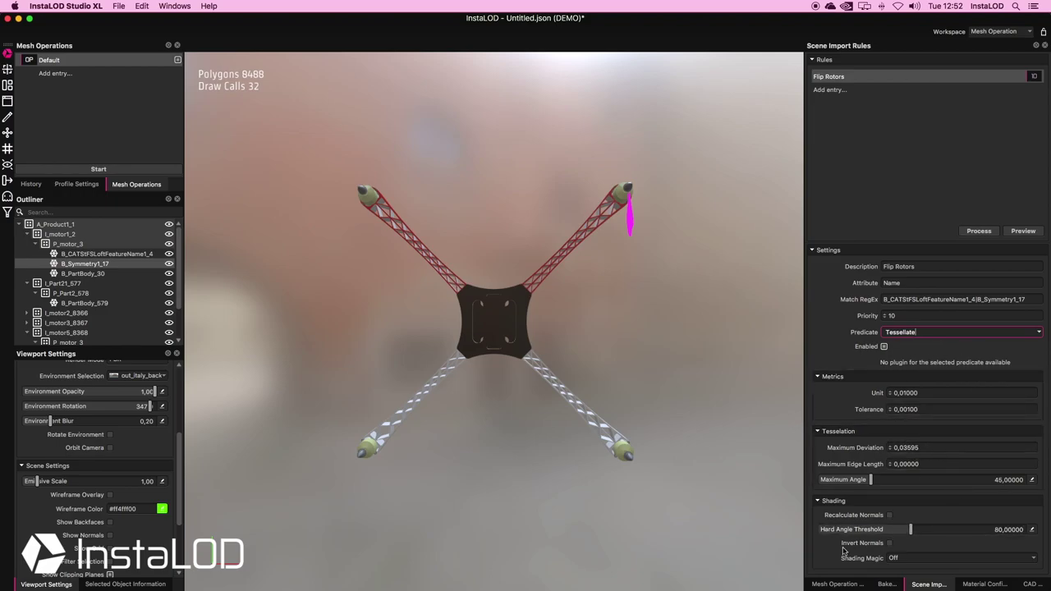
left_click(889, 543)
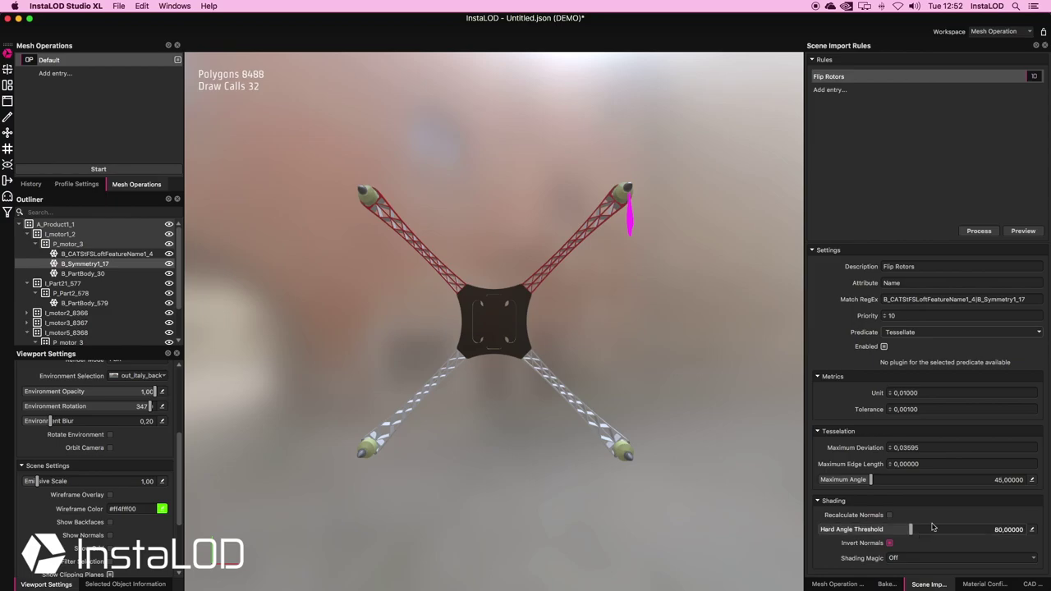
left_click(976, 232)
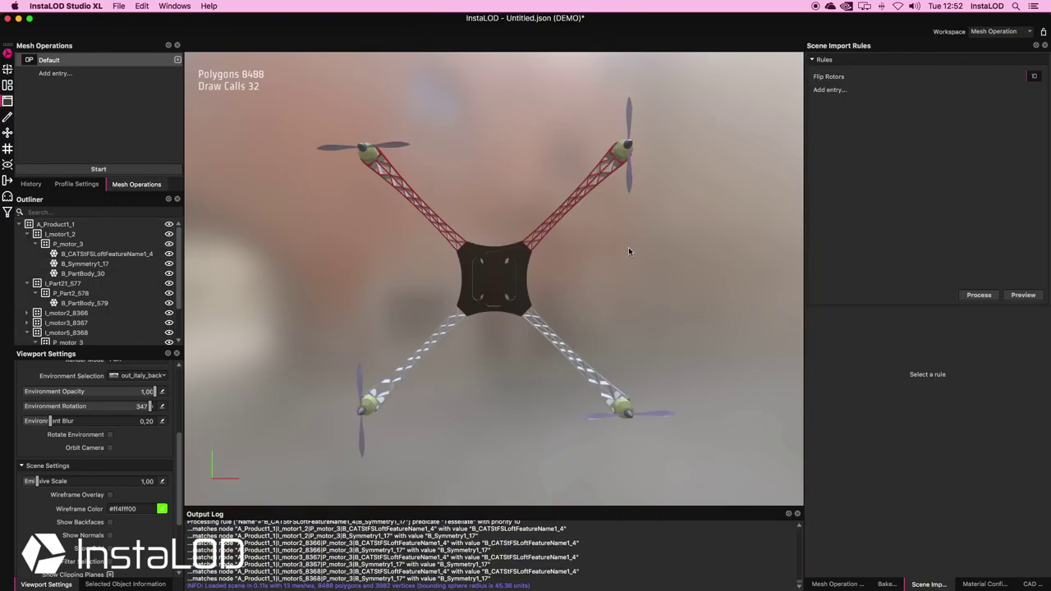
Copy the drone frame body's name and add an import rule named Group Body with its attribute set to Name.
left_click(496, 259)
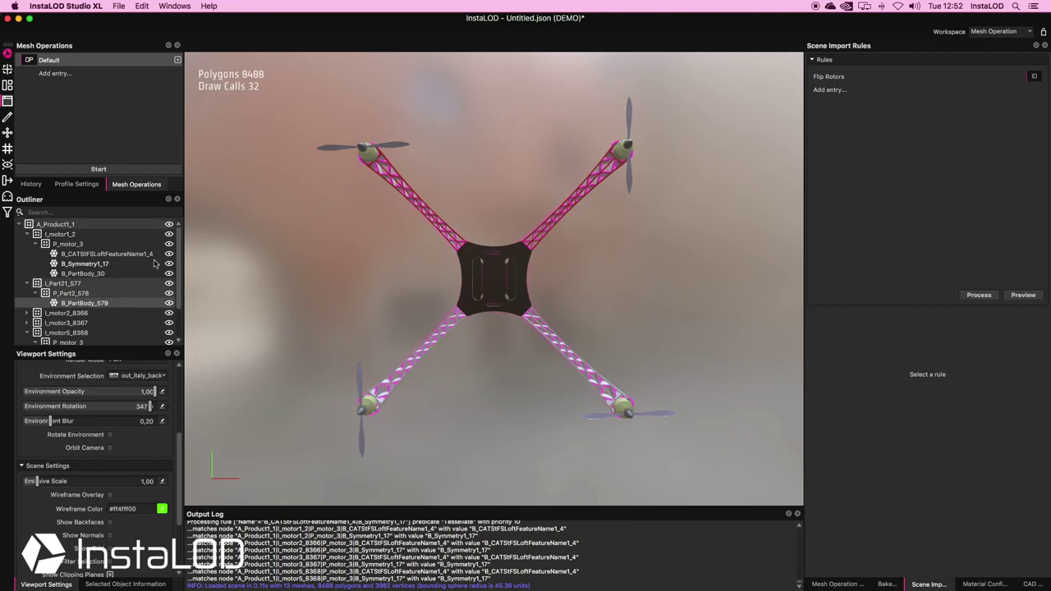
right_click(78, 303)
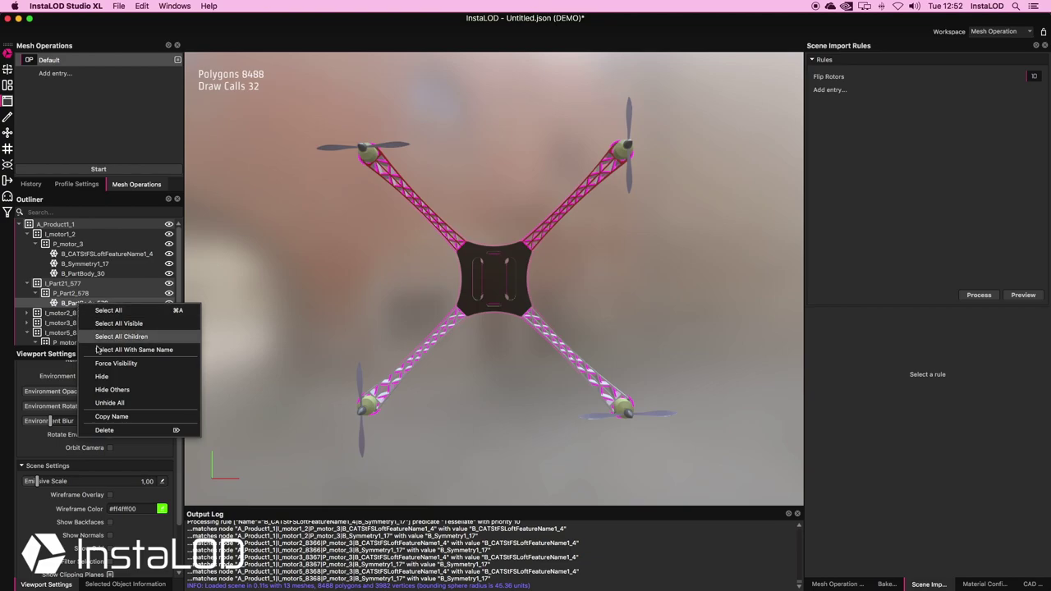
left_click(112, 416)
left_click(827, 90)
type("Group Body")
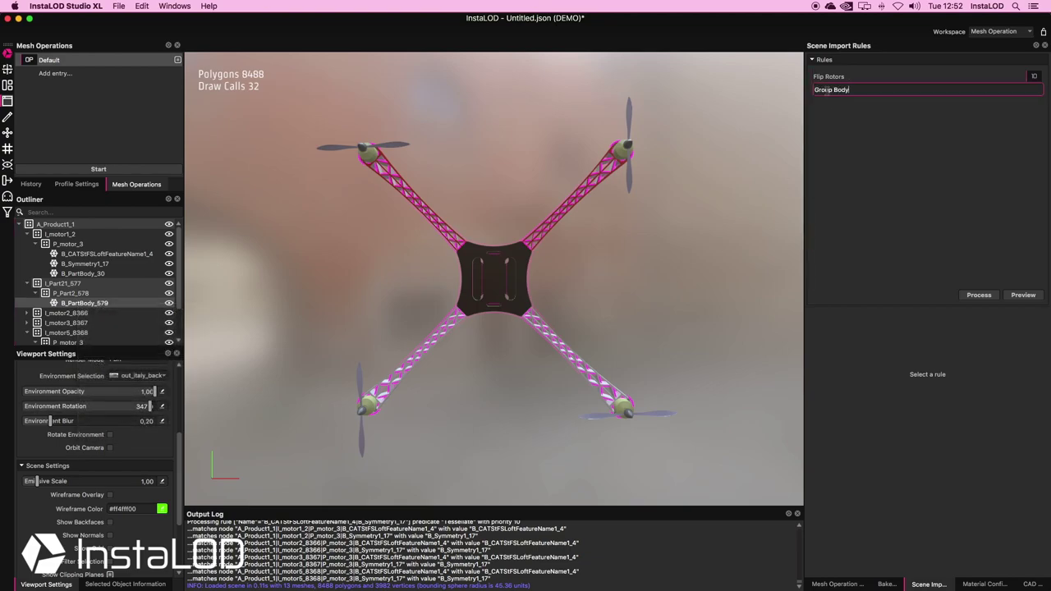
key("Return")
left_click(915, 346)
type("Name")
key("Tab")
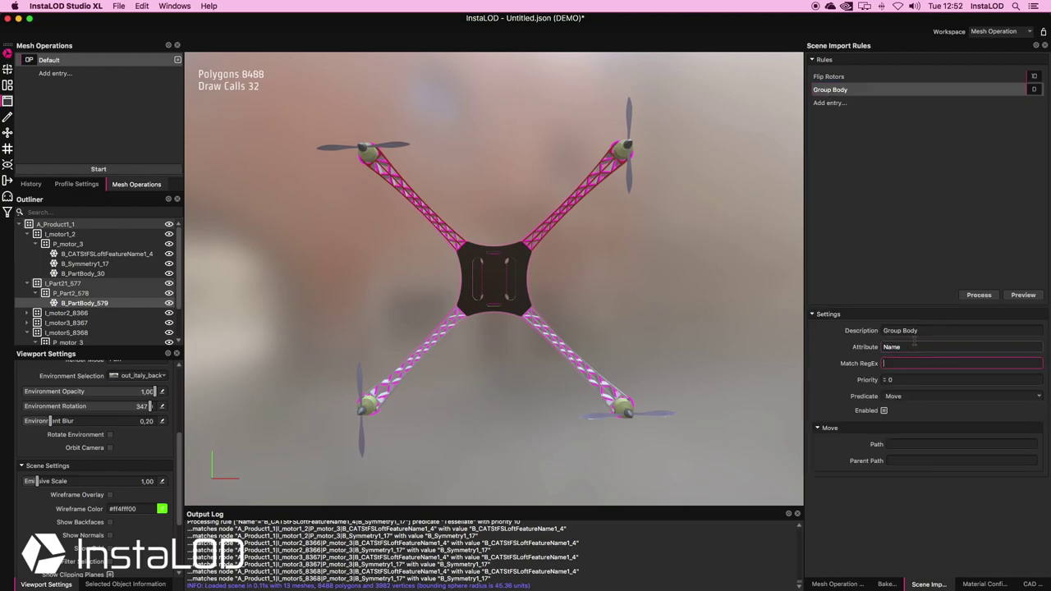
Set the Group Body rule's match expression to B_PartBody_579, its priority to 8 and its move path to BodyParts|Part.
key("super+v")
key("Tab")
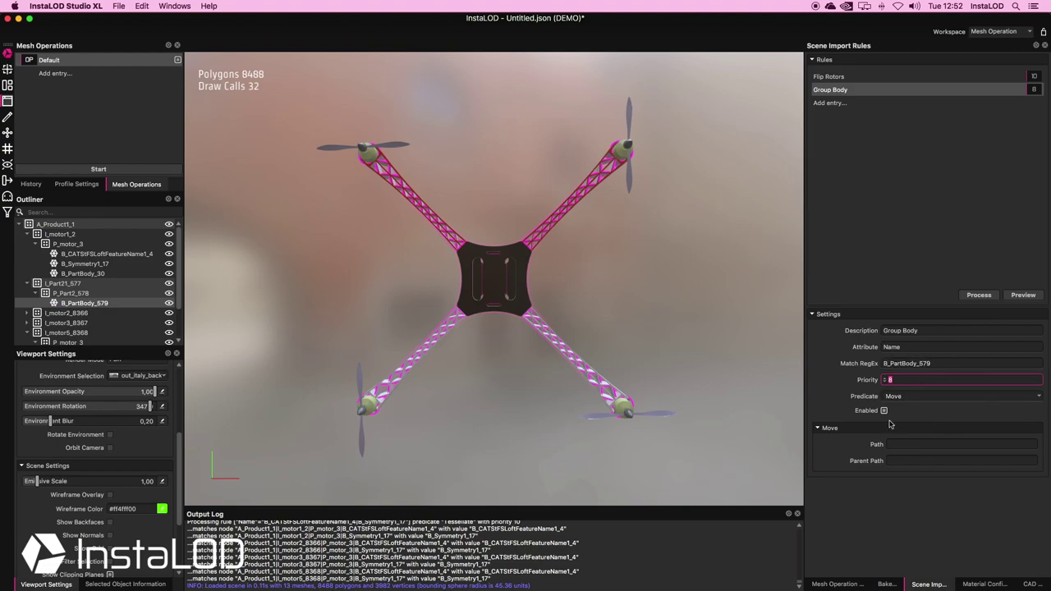
left_click(909, 444)
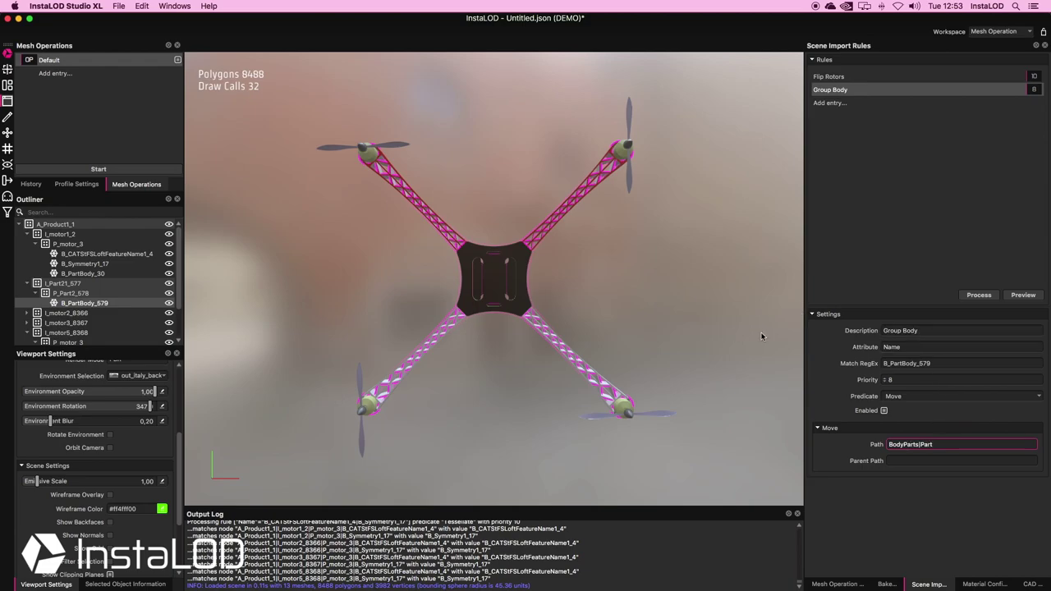
Extend the Group Body match expression with the motor body's copied name, appending |B_PartBody_30.
left_click(522, 277)
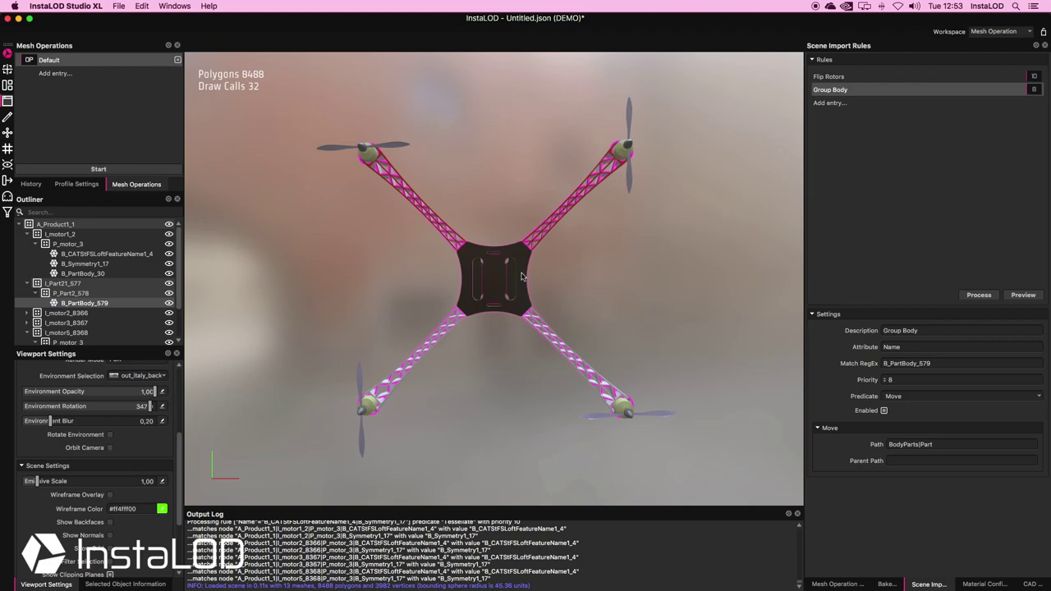
left_click(614, 152)
left_click(365, 152)
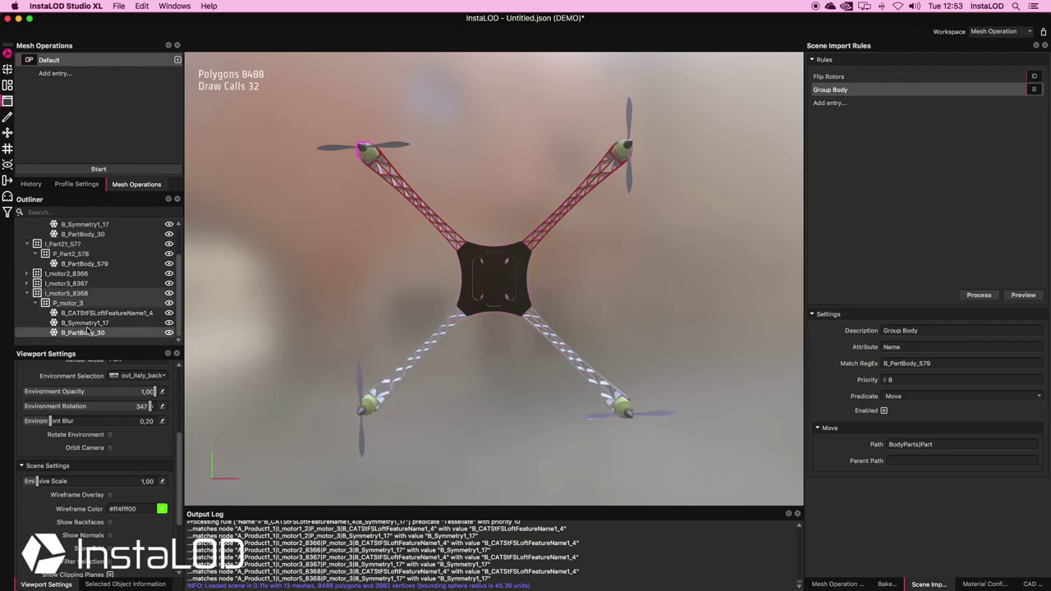
right_click(87, 336)
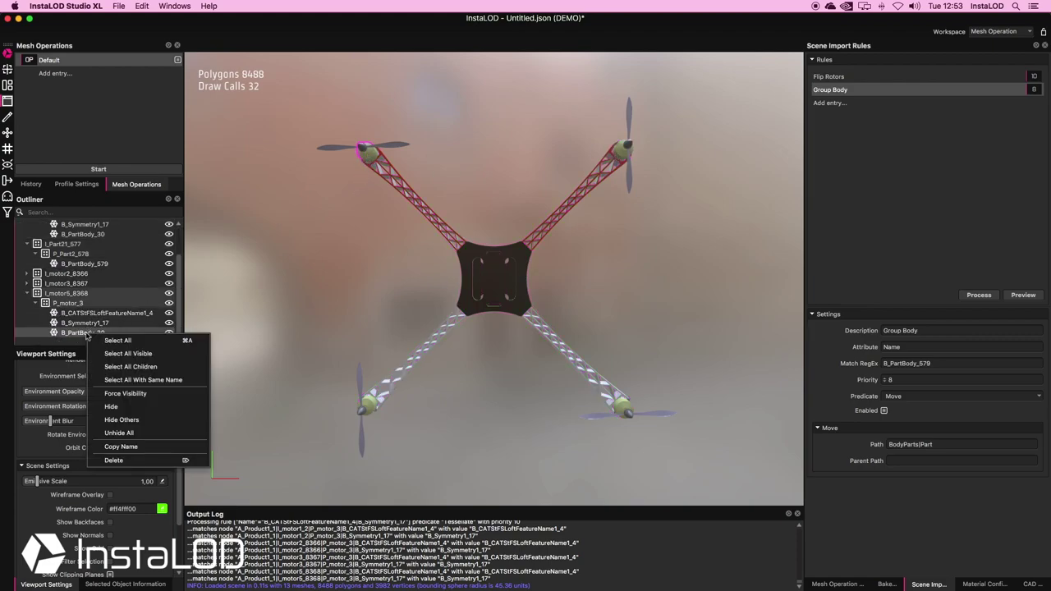
left_click(121, 446)
left_click(959, 363)
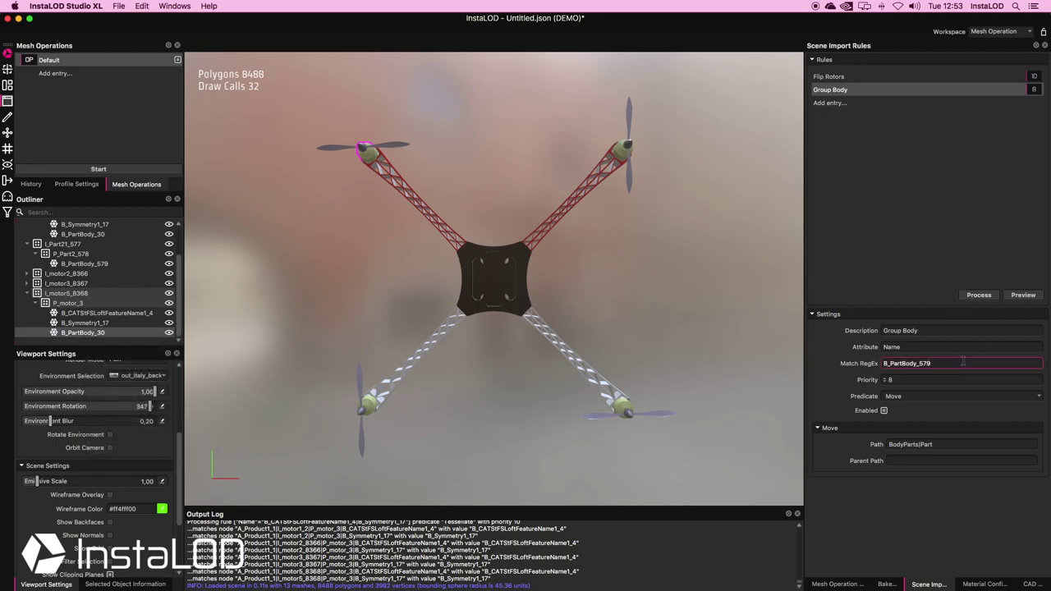
type("|")
key("super+v")
Check the last part of the Group Body rule's move path and process the import rules.
left_click(939, 443)
double_click(926, 445)
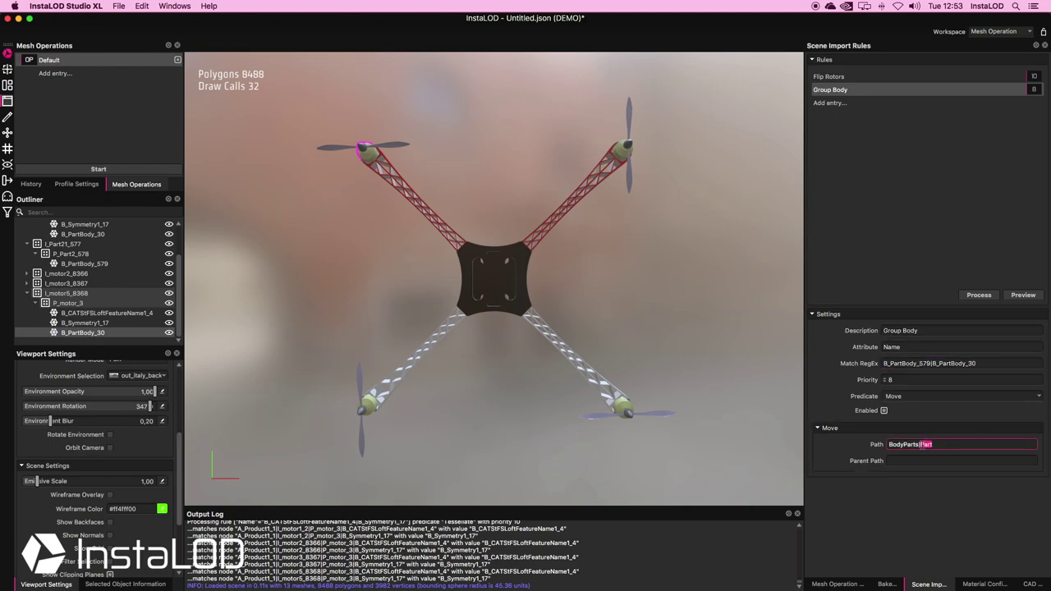
left_click(959, 444)
left_click(979, 295)
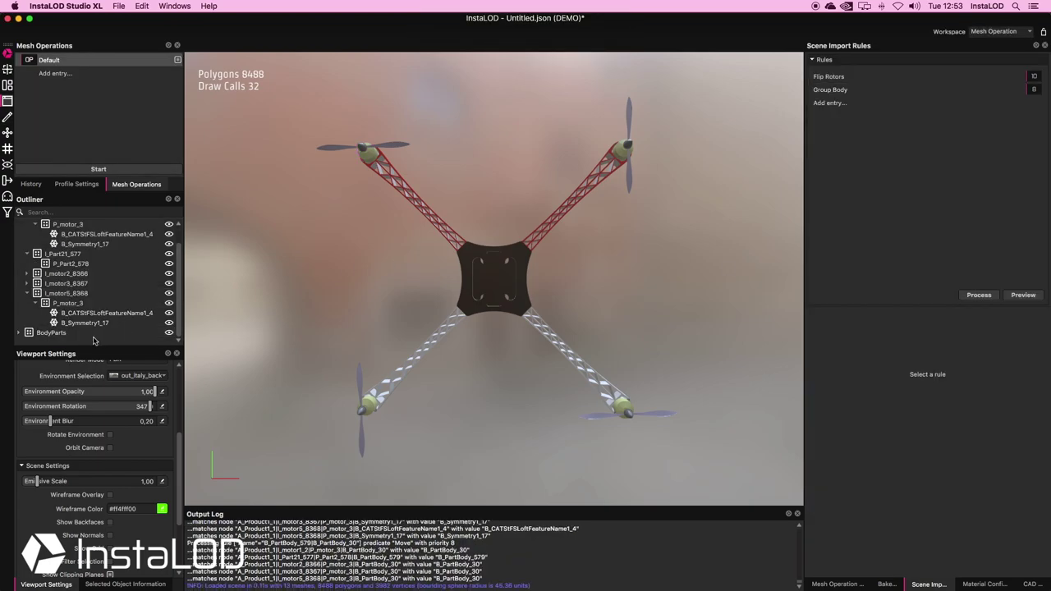
Examine the BodyParts group and the motor nodes left under A_Product1_1 in the scene hierarchy.
left_click(18, 333)
scroll(51, 336, "down", 2)
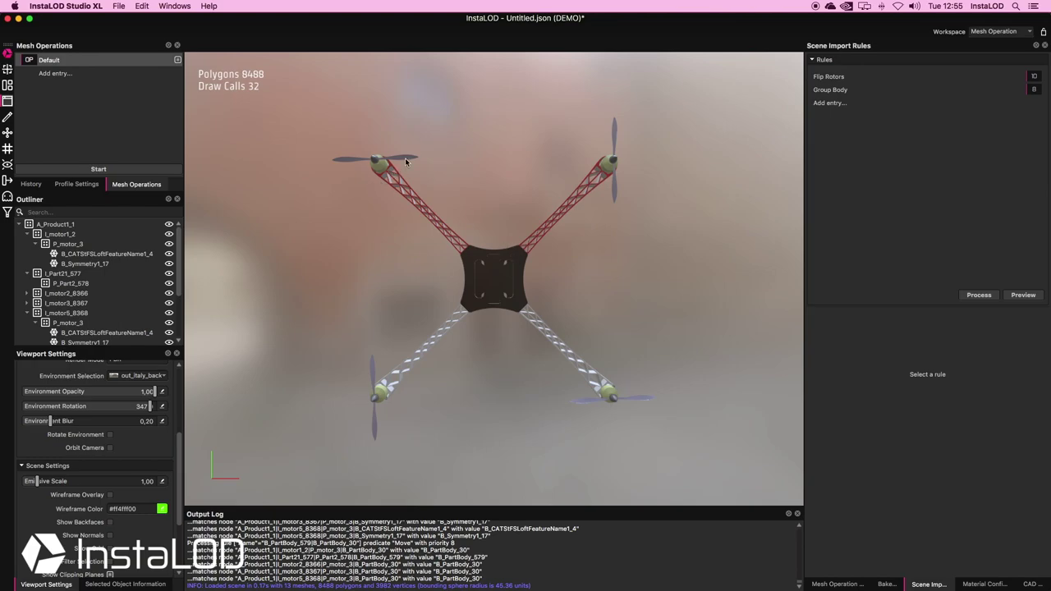
scroll(49, 228, "up", 1)
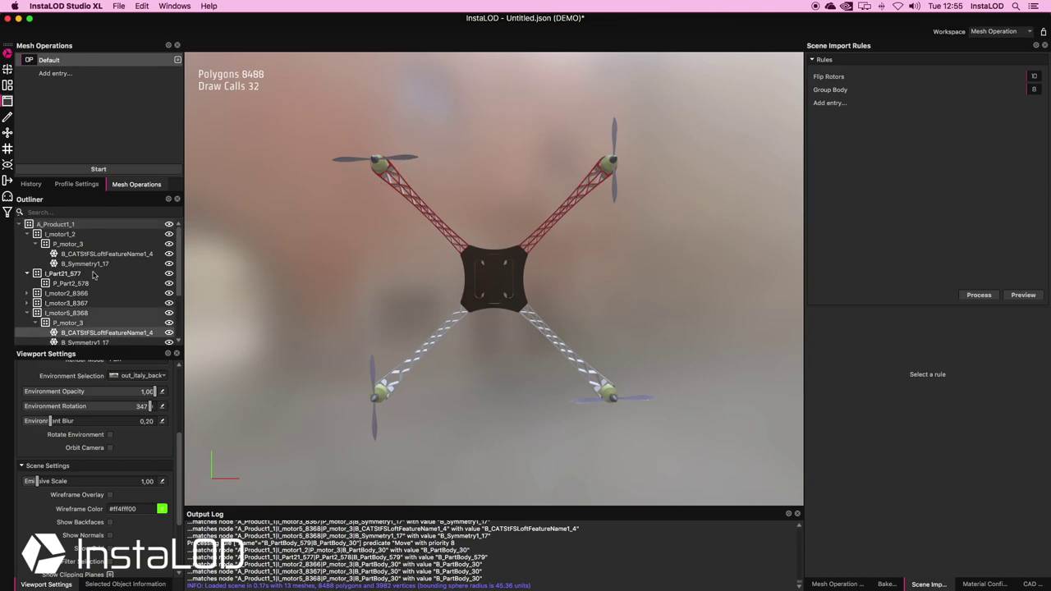
left_click(50, 226)
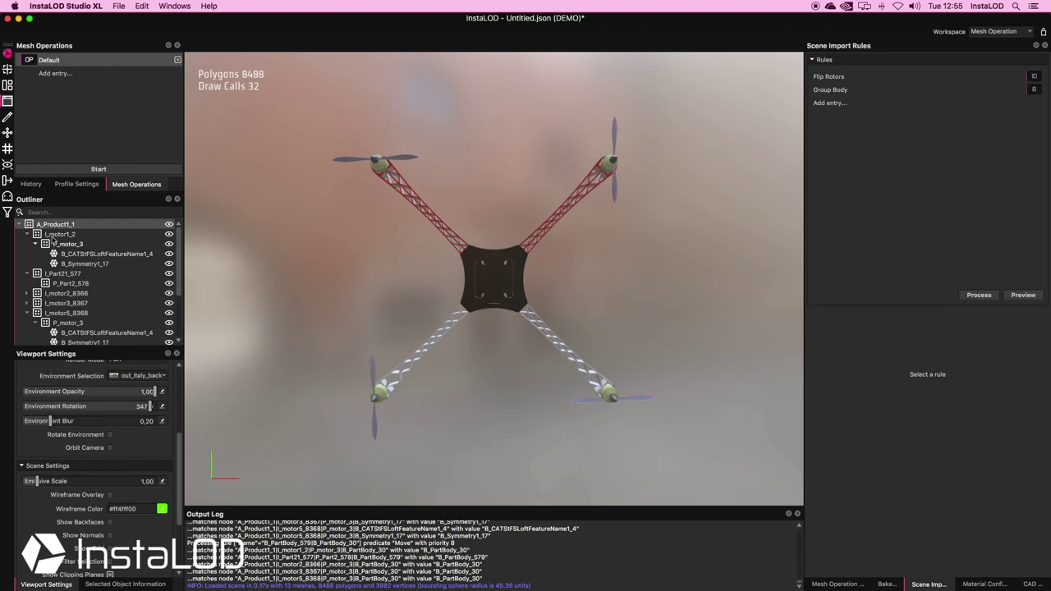
left_click(61, 293)
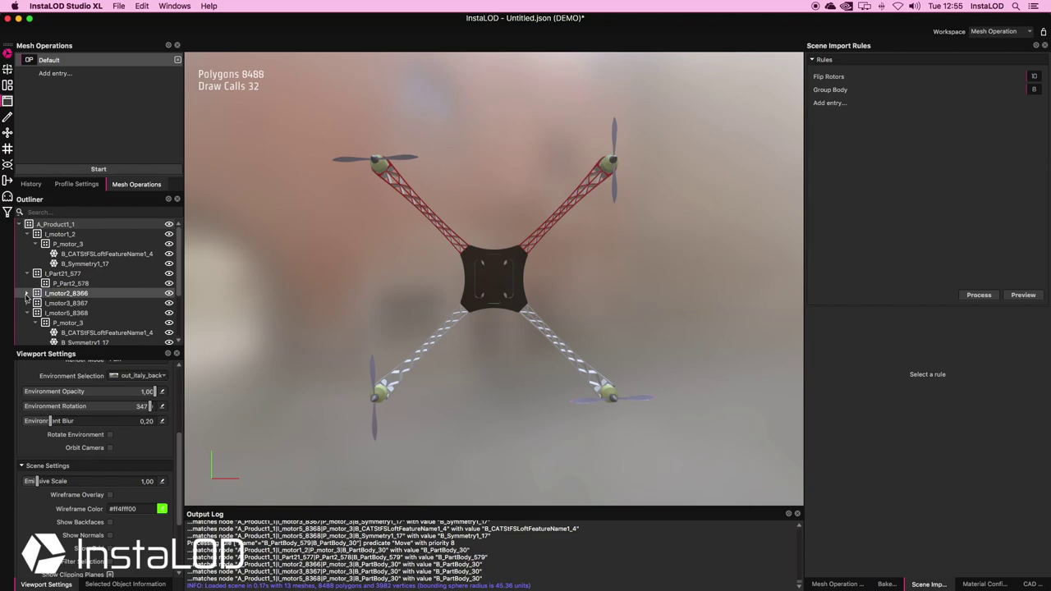
Add an import rule named Combine Rotors with its attribute set to Name.
left_click(840, 105)
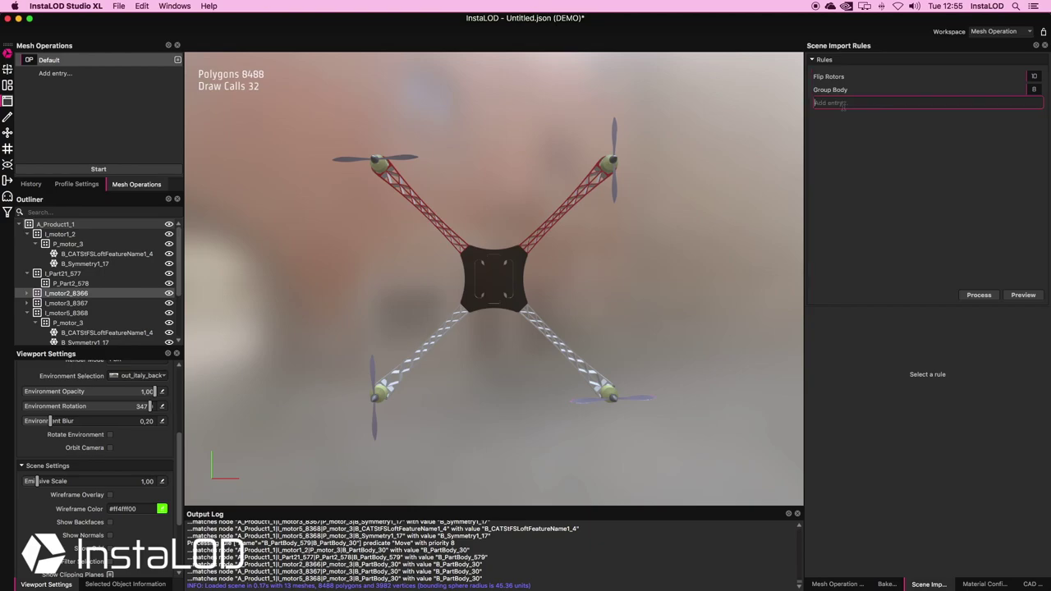
type("C")
key("BackSpace")
type("e")
key("Return")
left_click(917, 346)
type("Name")
Copy the A_Product1_1 node's name into the Combine Rotors match expression and set the rule's priority to 7.
left_click(61, 225)
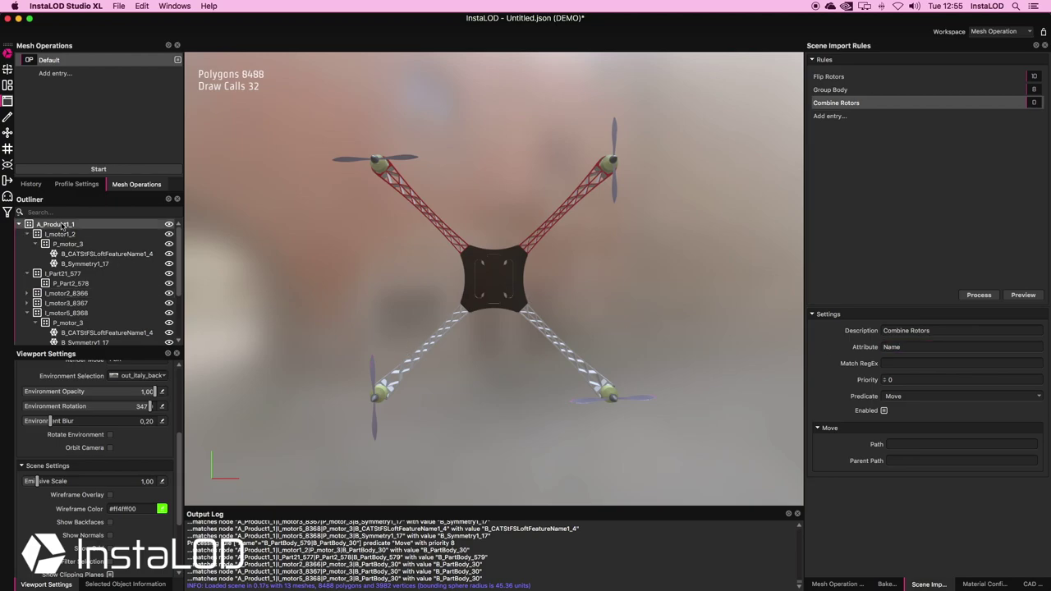
right_click(61, 225)
left_click(136, 371)
left_click(944, 363)
key("cmd+v")
key("Tab")
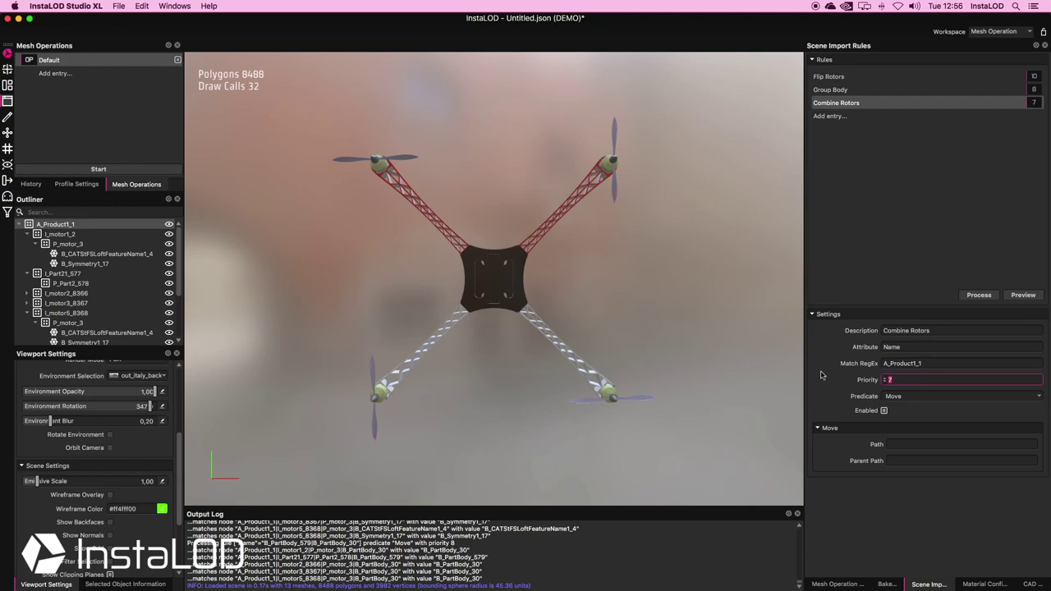
Set the Combine Rotors predicate to CombineMeshes with path Final|Rotors and process the import rules.
left_click(1038, 397)
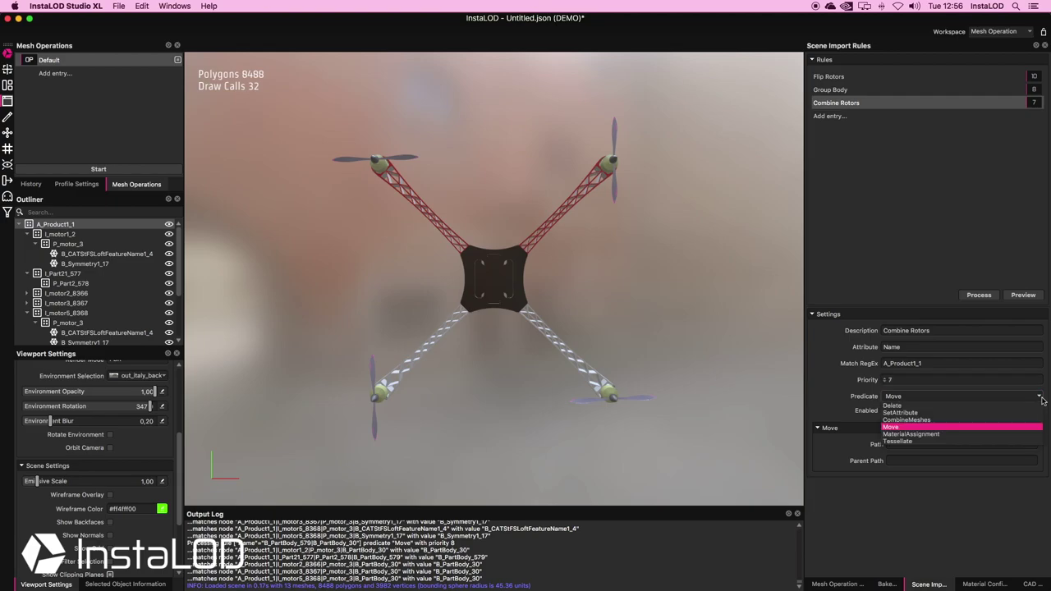
left_click(951, 422)
left_click(915, 444)
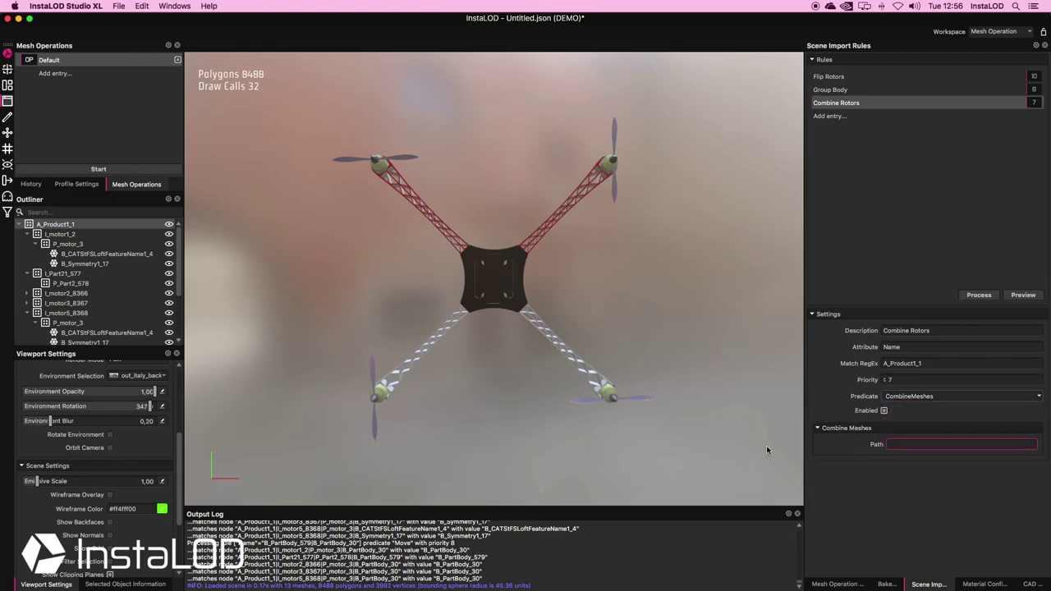
type("Final/Rotors")
left_click(979, 295)
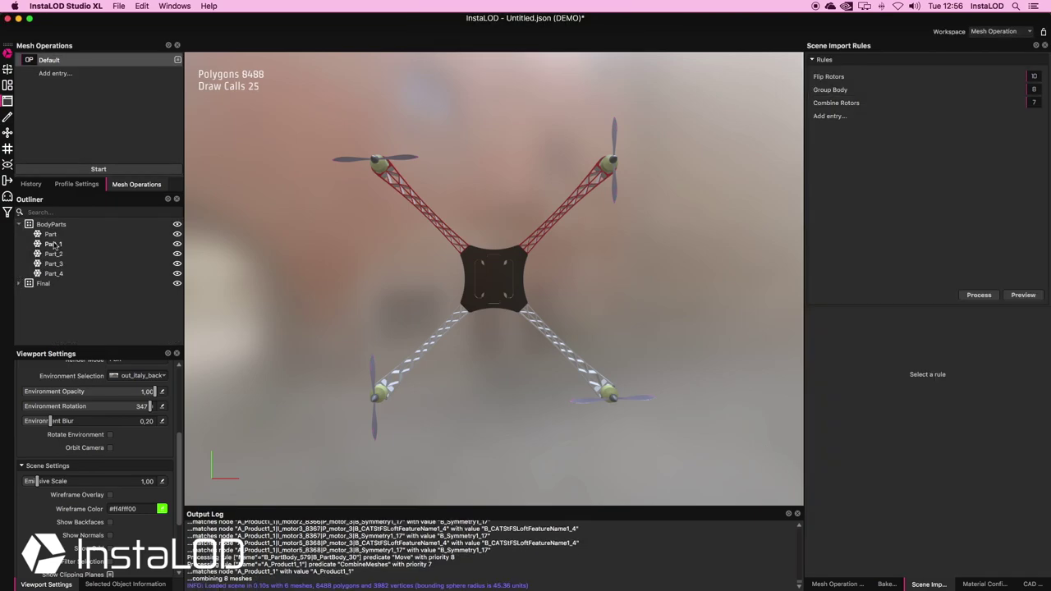
Inspect the contents of the BodyParts and Final groups in the scene hierarchy.
left_click(19, 225)
left_click(19, 225)
left_click(37, 224)
left_click(18, 224)
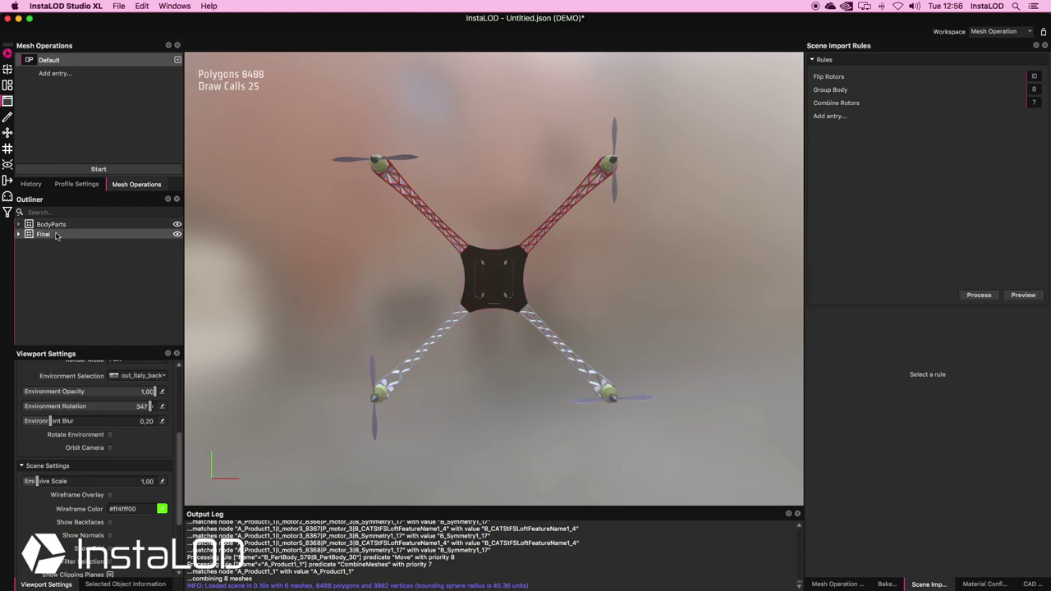
left_click(18, 235)
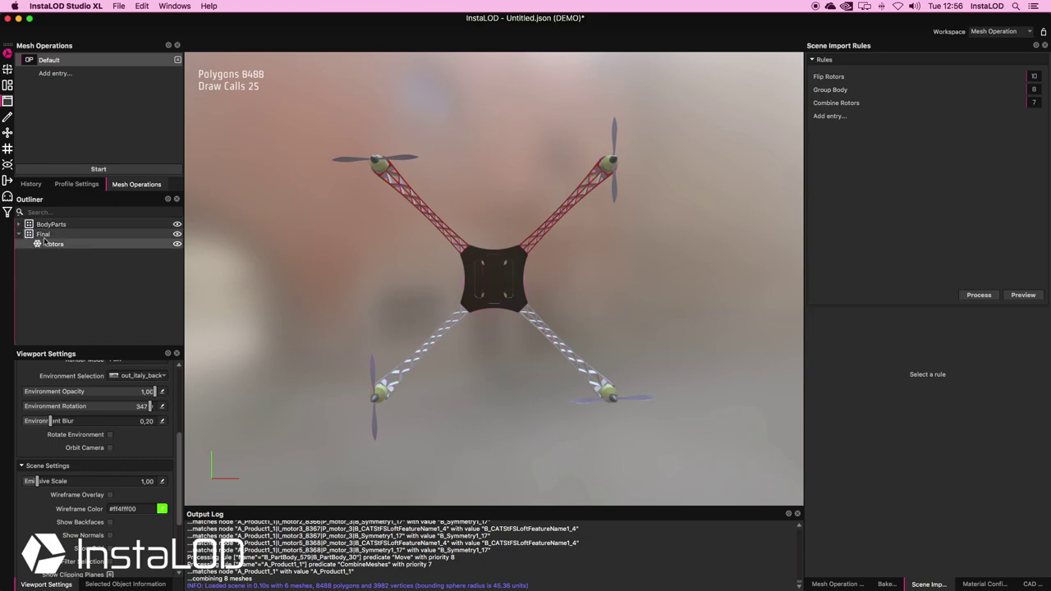
left_click(19, 236)
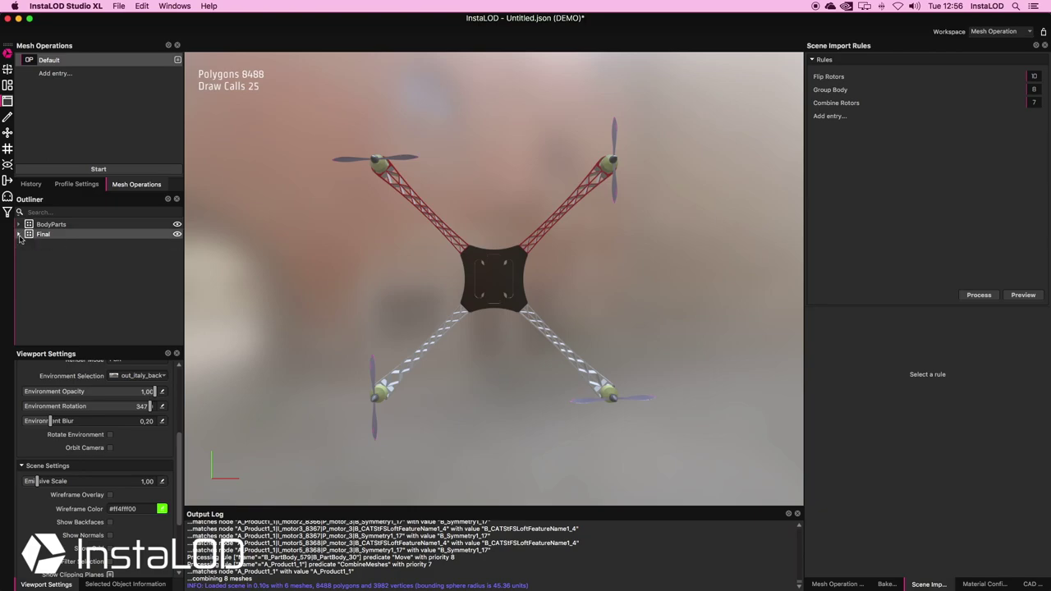
left_click(18, 224)
left_click(45, 225)
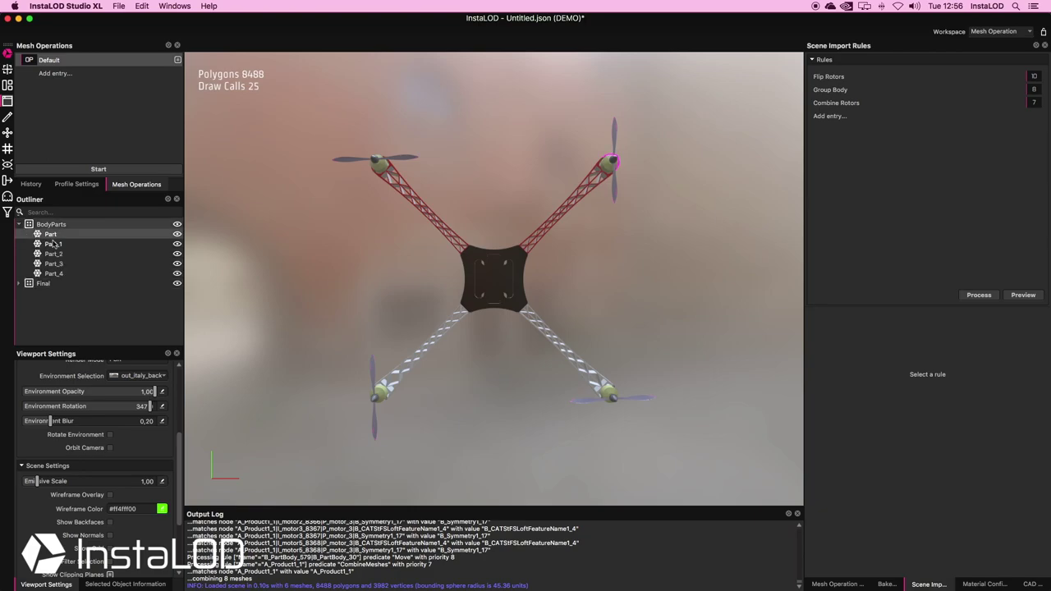
left_click(46, 283)
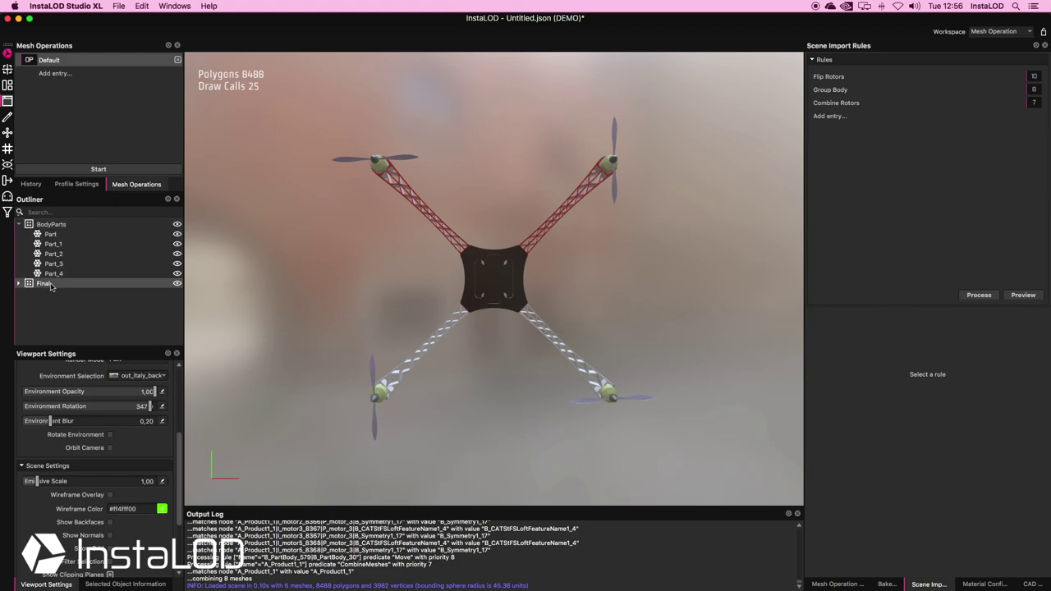
Duplicate the Combine Rotors rule and rename the copy Combine Body.
left_click(851, 140)
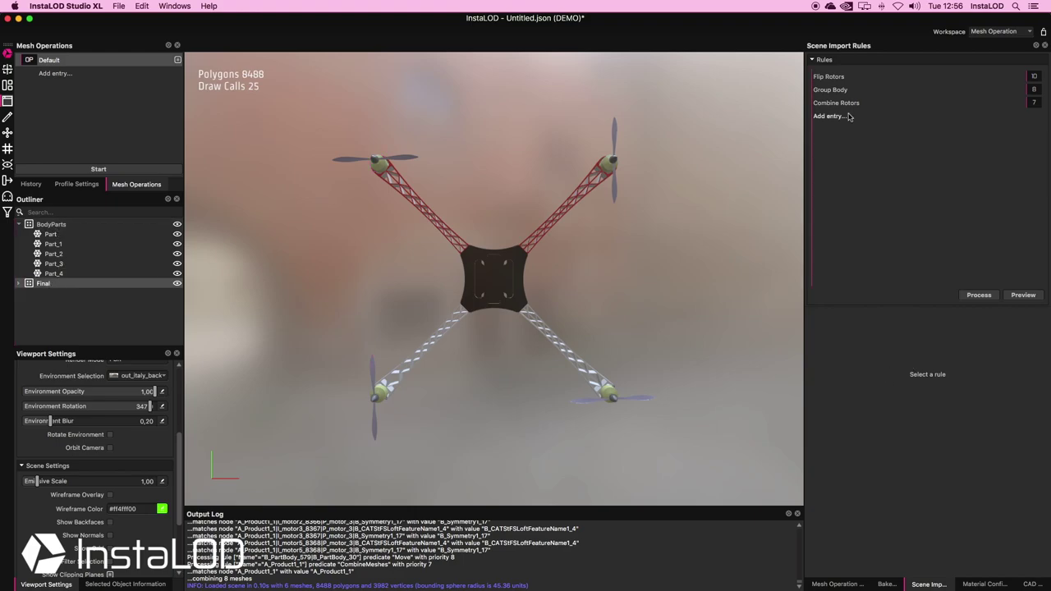
right_click(834, 106)
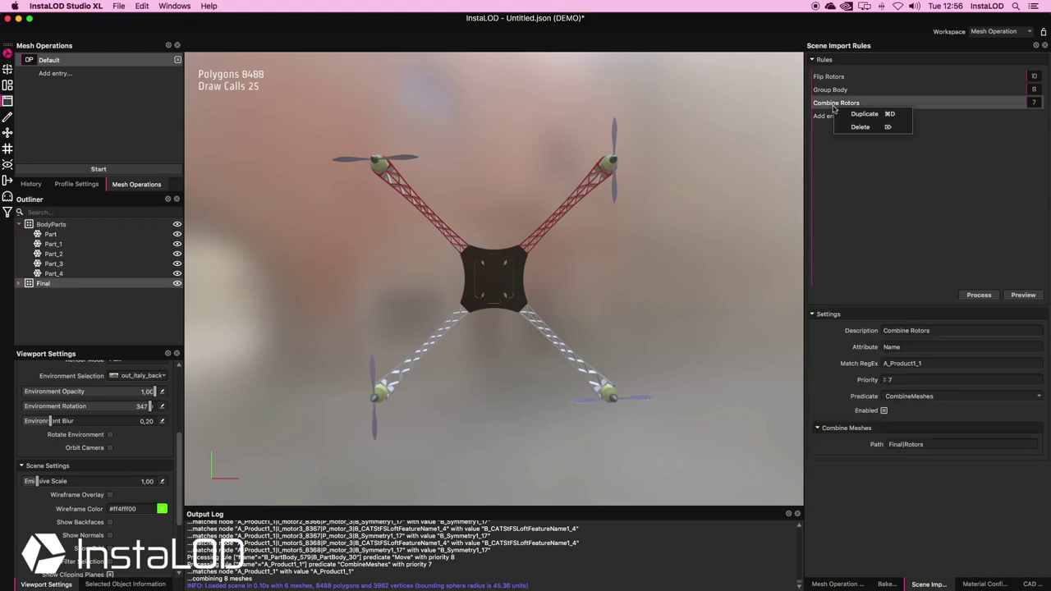
left_click(865, 114)
left_click(853, 116)
left_click(840, 115)
double_click(841, 116)
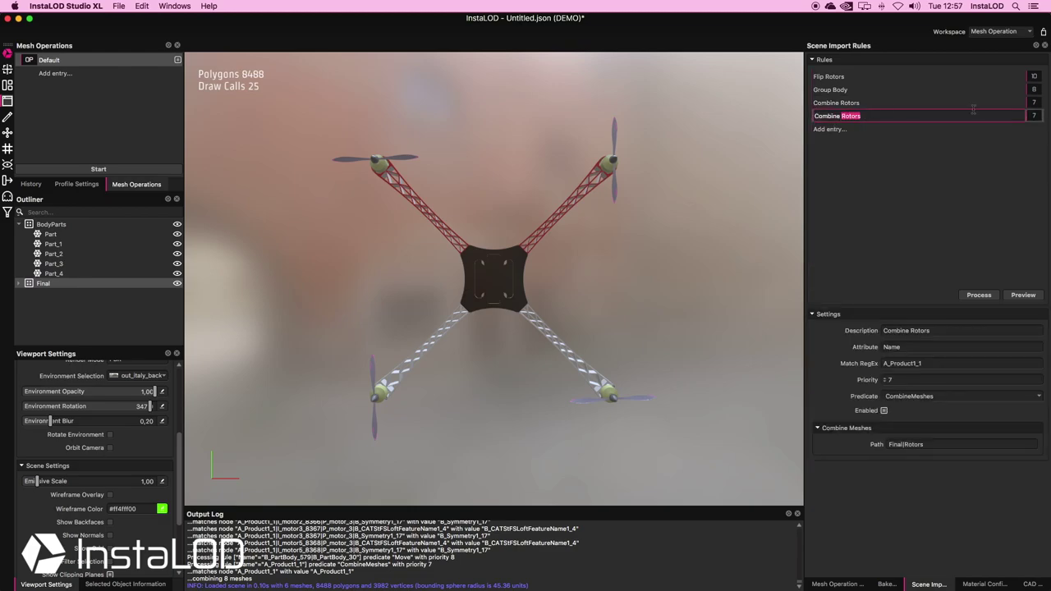
type("Body")
key("Return")
Set the Combine Body rule's match expression to BodyParts.
left_click(886, 363)
key("super+a")
key("BackSpace")
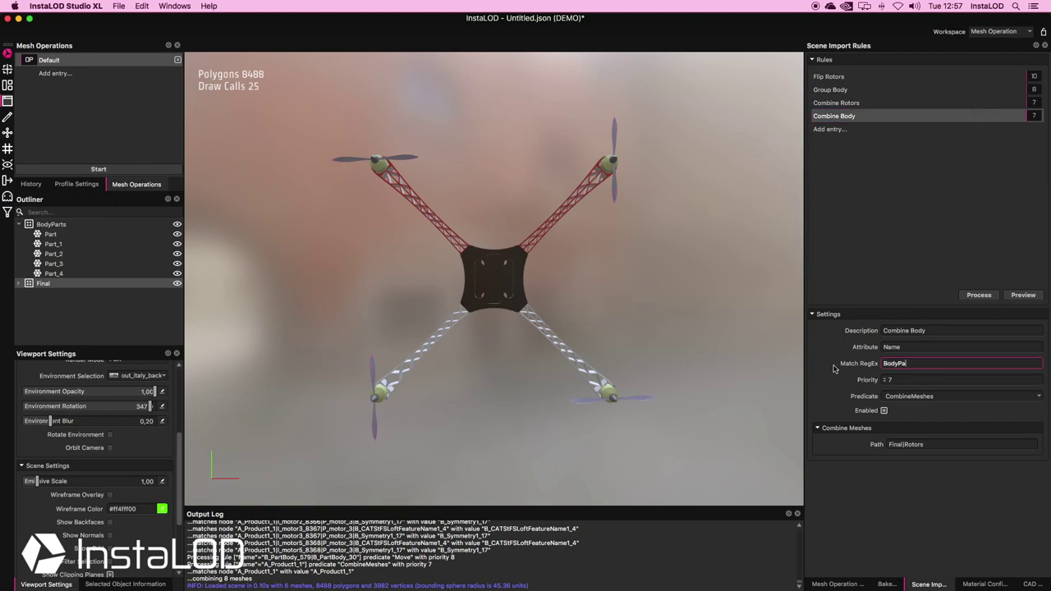
left_click(922, 379)
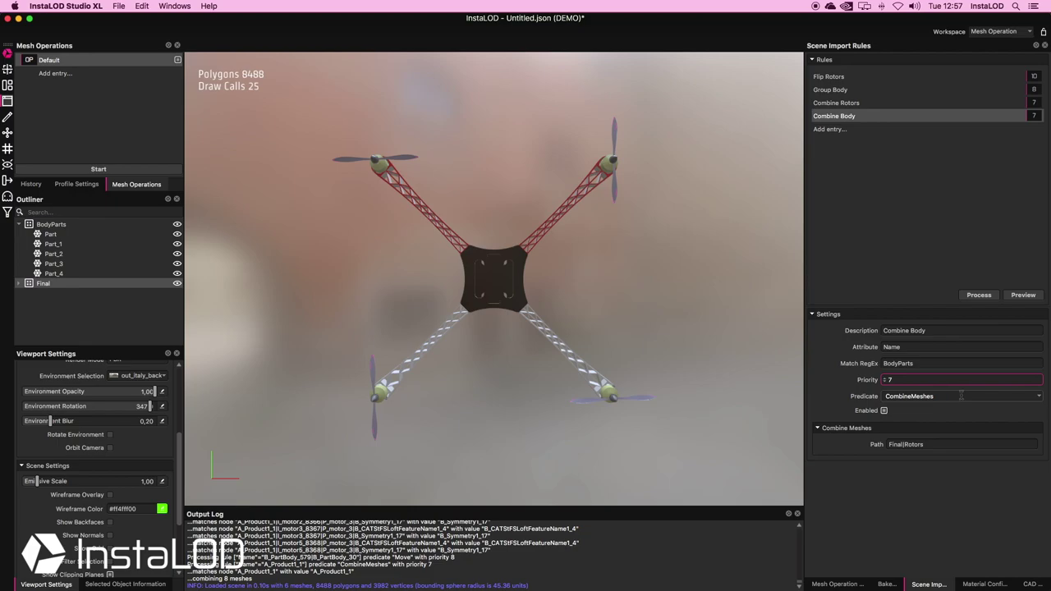
Set the Combine Body rule's path to Final|BodyParts and process the import rules to check the Final group.
left_click(953, 443)
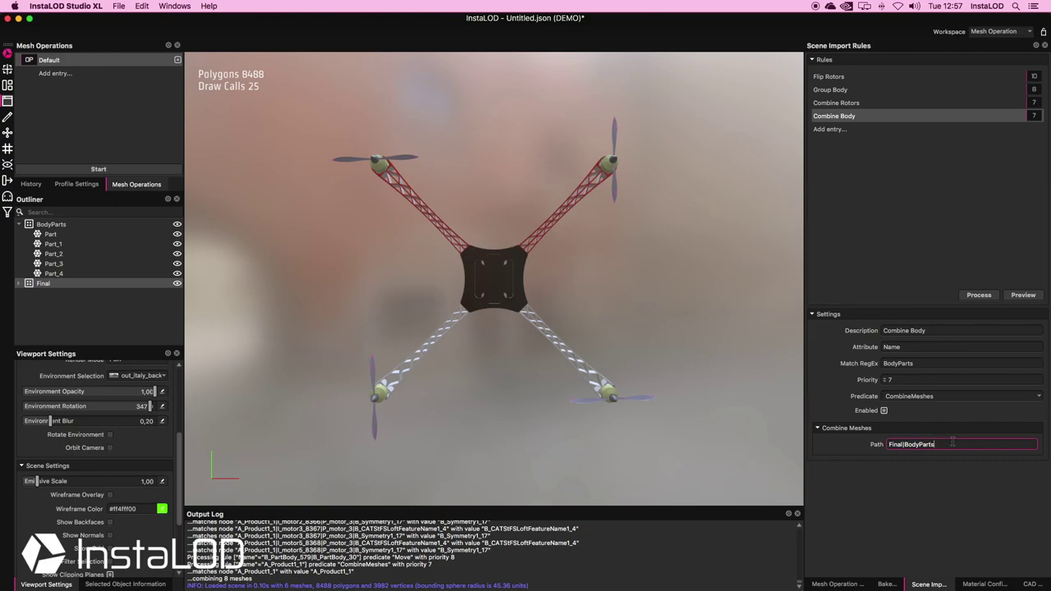
left_click(978, 298)
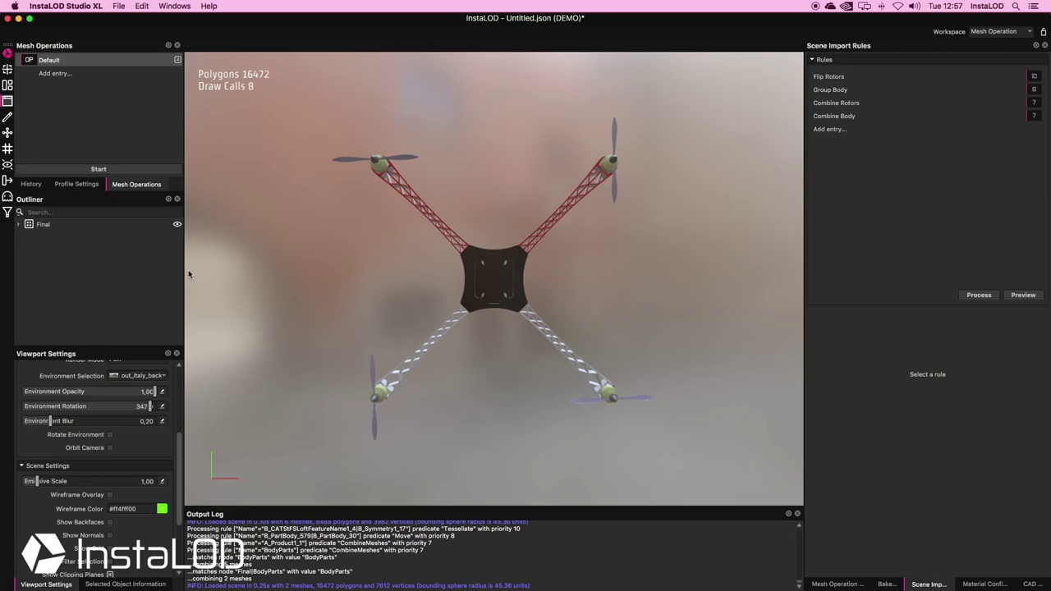
left_click(19, 224)
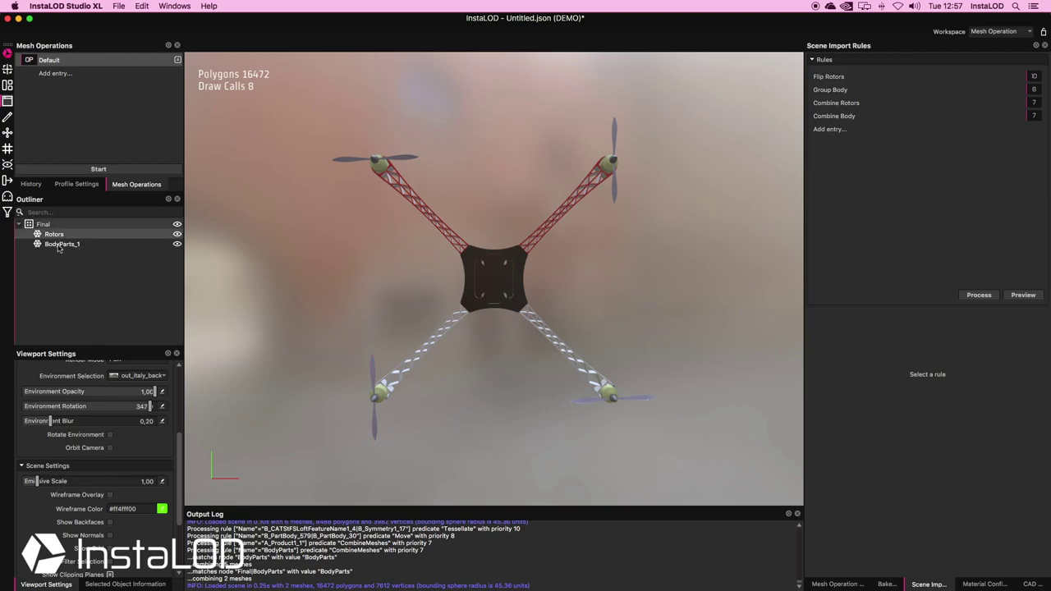
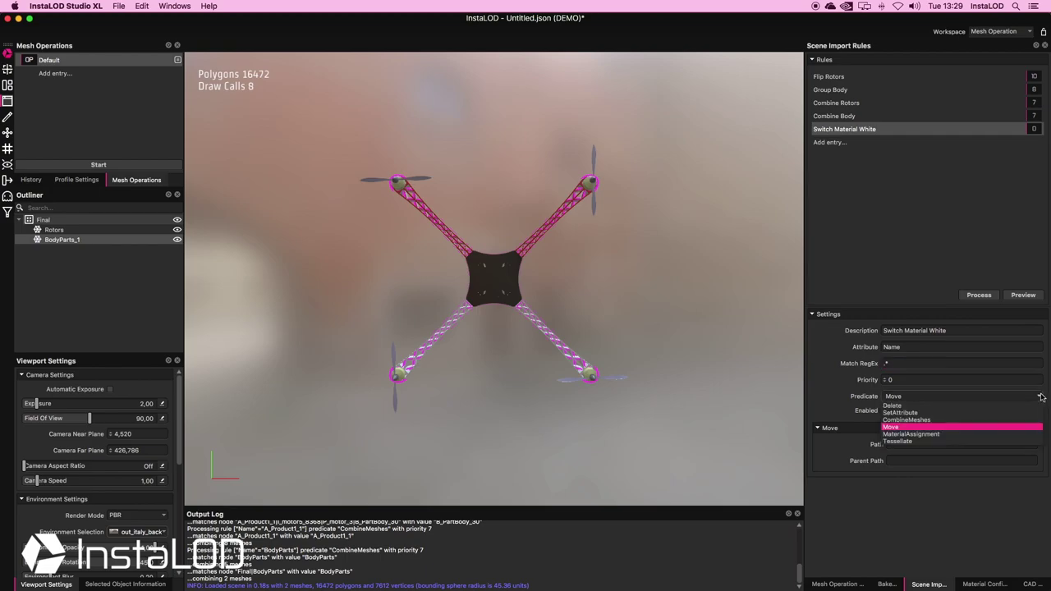
Set the Switch Material White rule's predicate to MaterialAssignment.
left_click(941, 436)
left_click(944, 379)
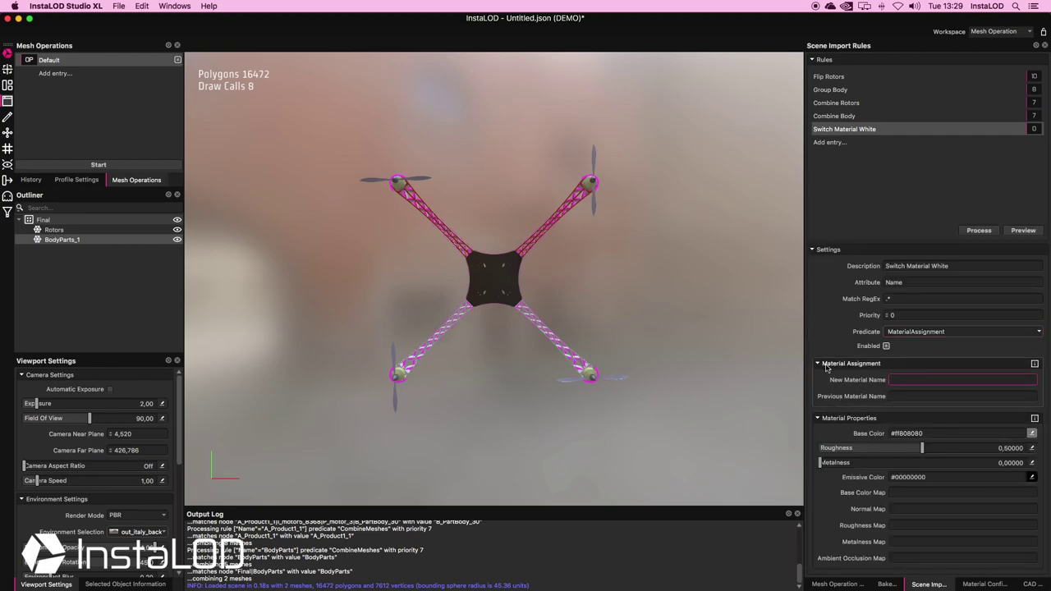
left_click(898, 396)
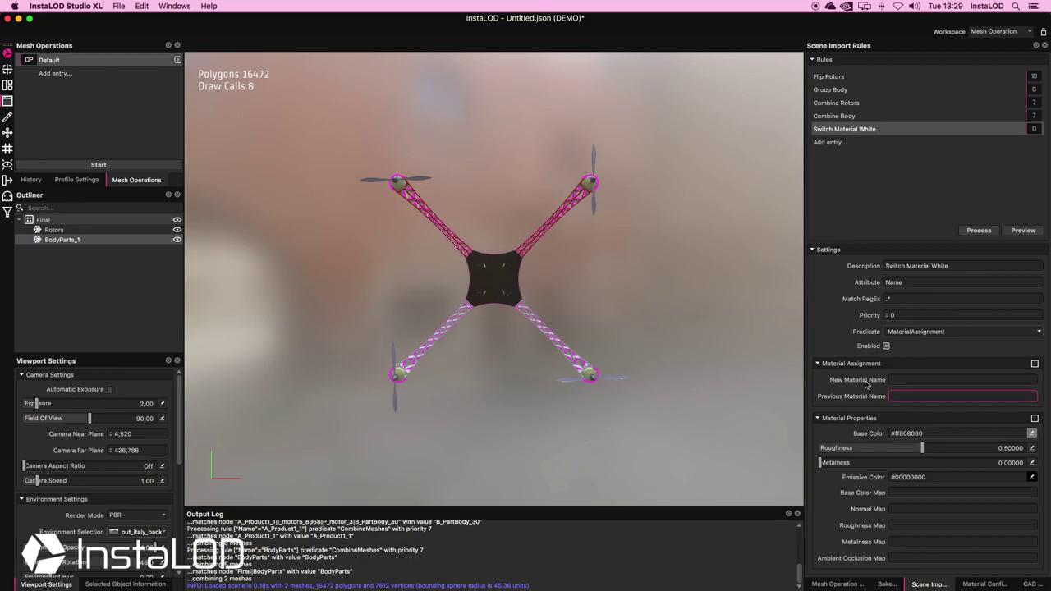
left_click(560, 214)
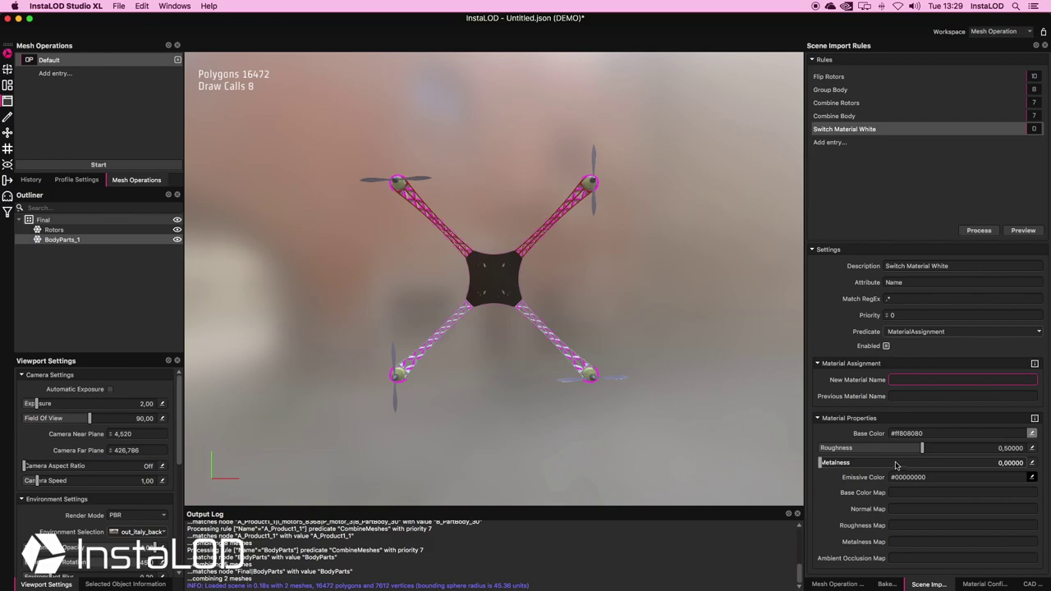
Copy the white material's name and enter solid_ffffff as the Switch Material White rule's previous material name.
left_click(984, 584)
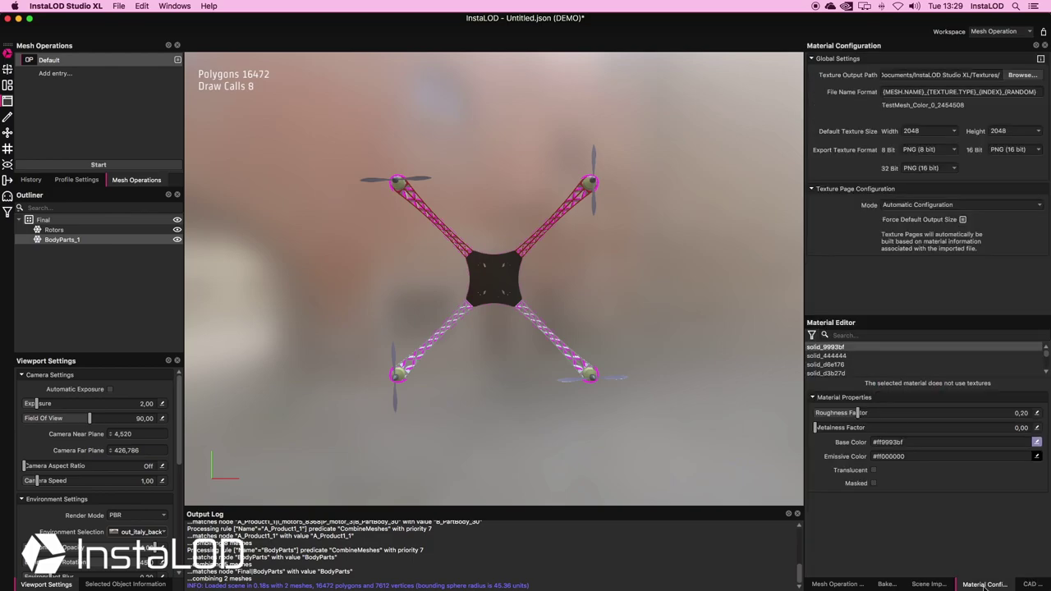
left_click(826, 356)
scroll(835, 369, "down", 3)
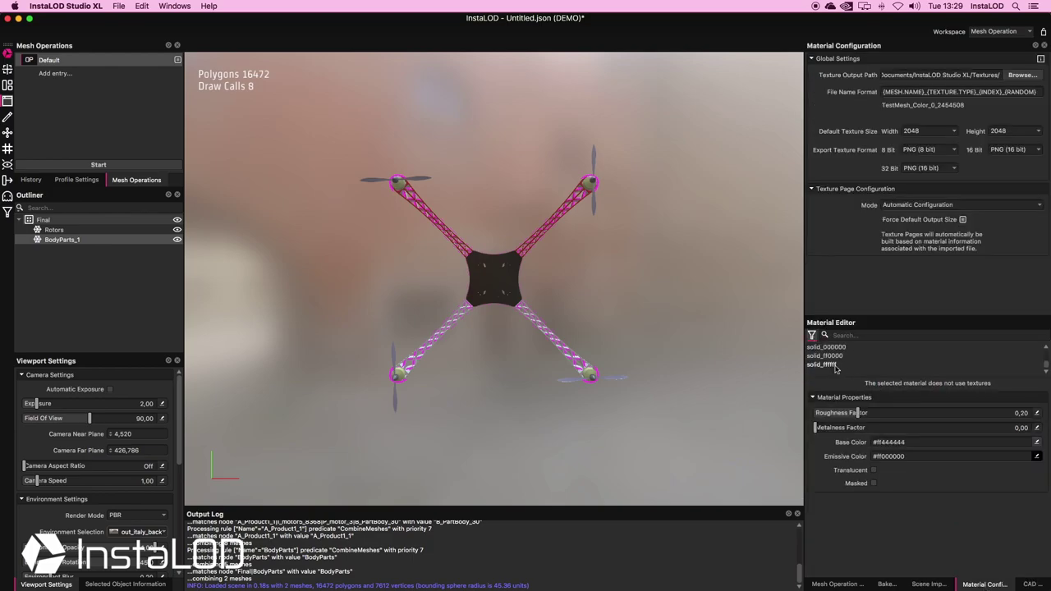
left_click(834, 366)
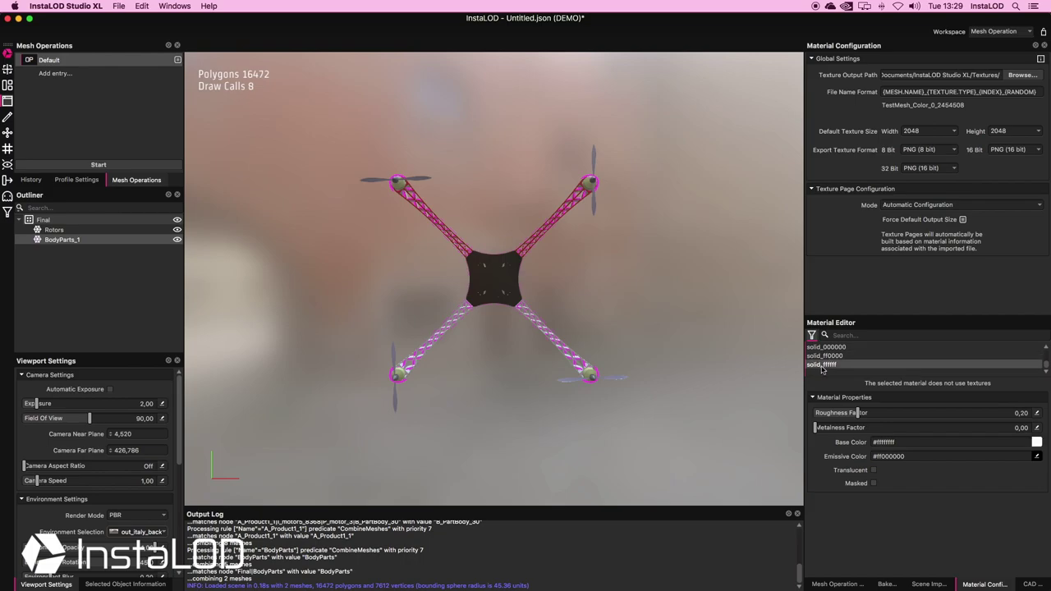
left_click(827, 372)
left_click(825, 369)
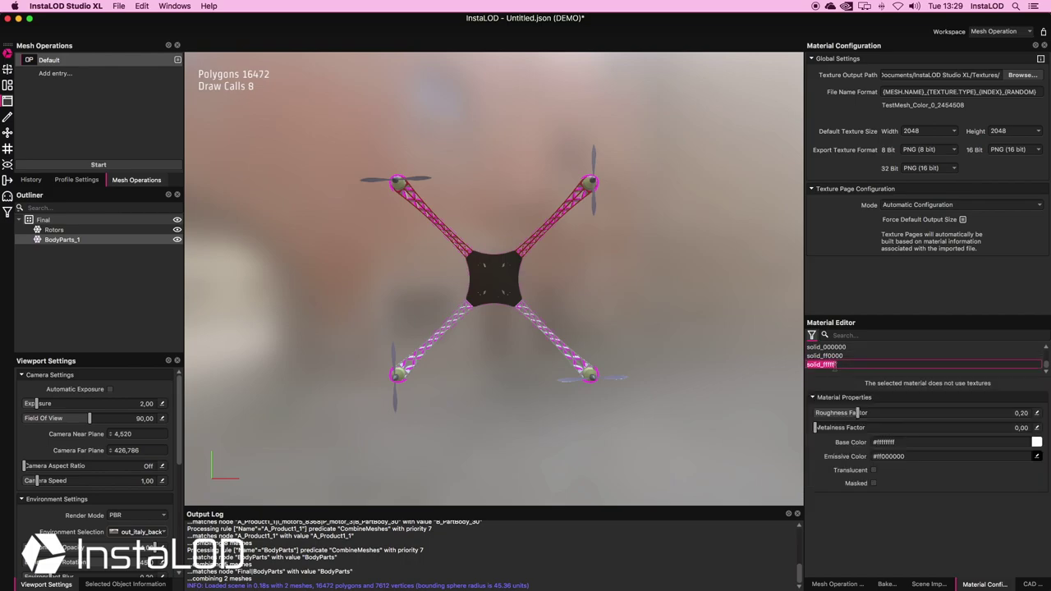
left_click(930, 584)
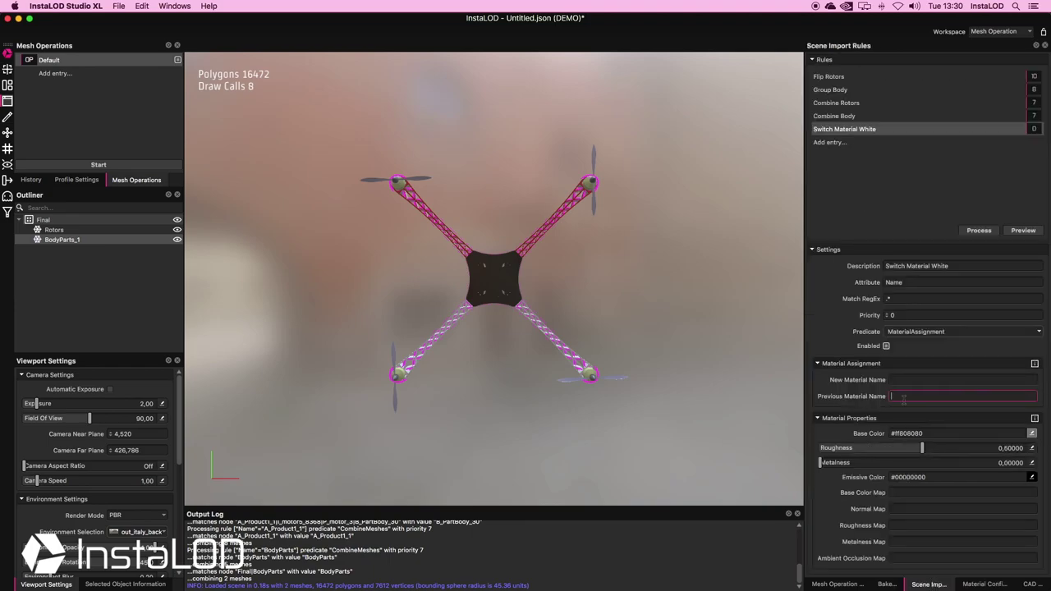
type("solid_ffffff")
Copy the red material's name and enter solid_ff0000 as the Switch Material White rule's new material name.
left_click(984, 582)
left_click(843, 356)
double_click(849, 356)
key("ctrl+c")
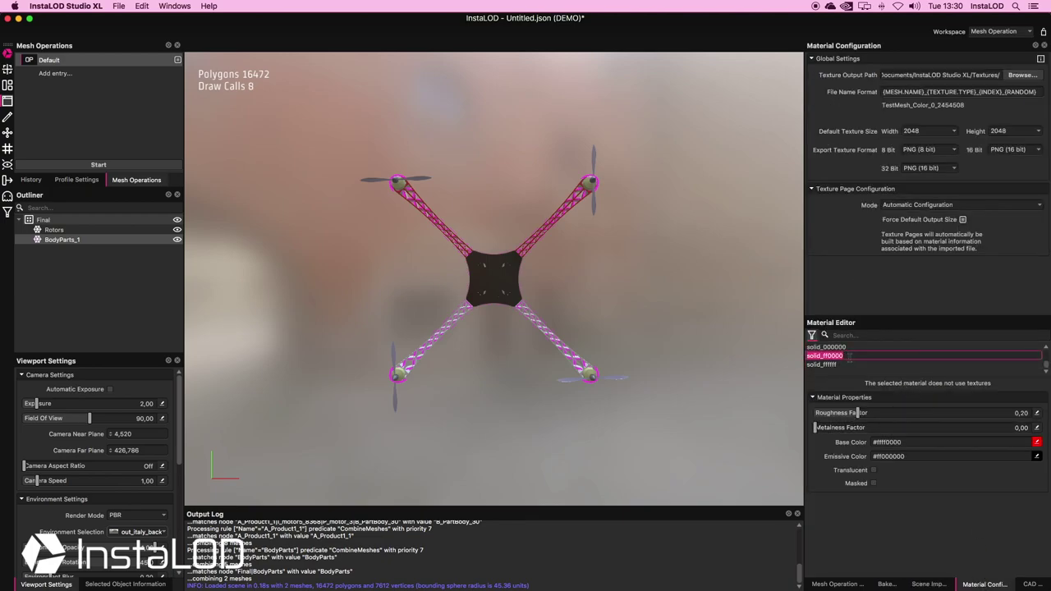
left_click(936, 583)
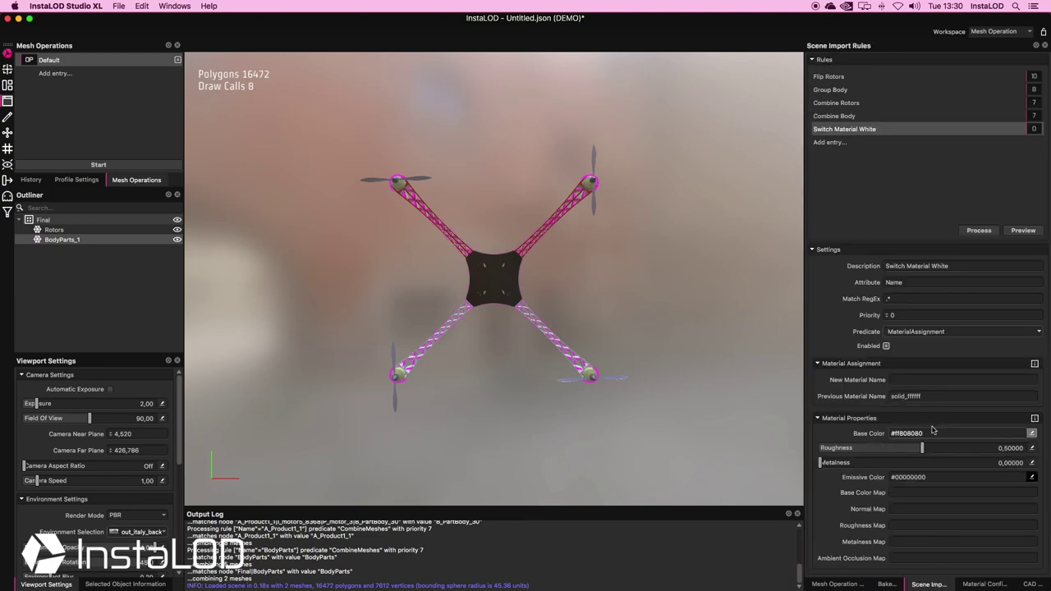
key("ctrl+v")
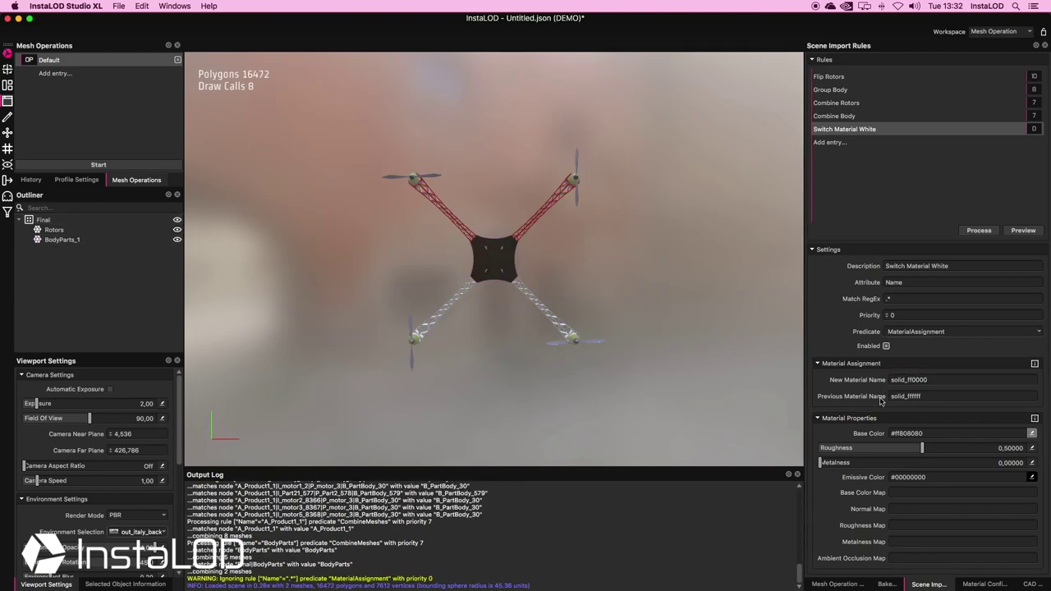
Process the import rules and inspect the material switch on the drone's body up close.
left_click(978, 230)
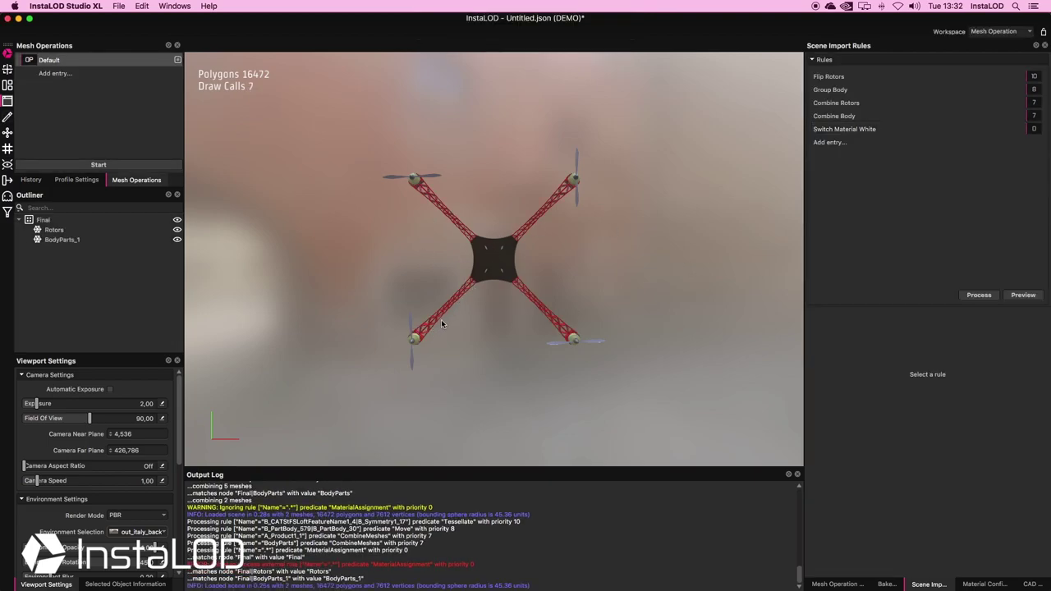
left_click(479, 265)
scroll(556, 274, "up", 5)
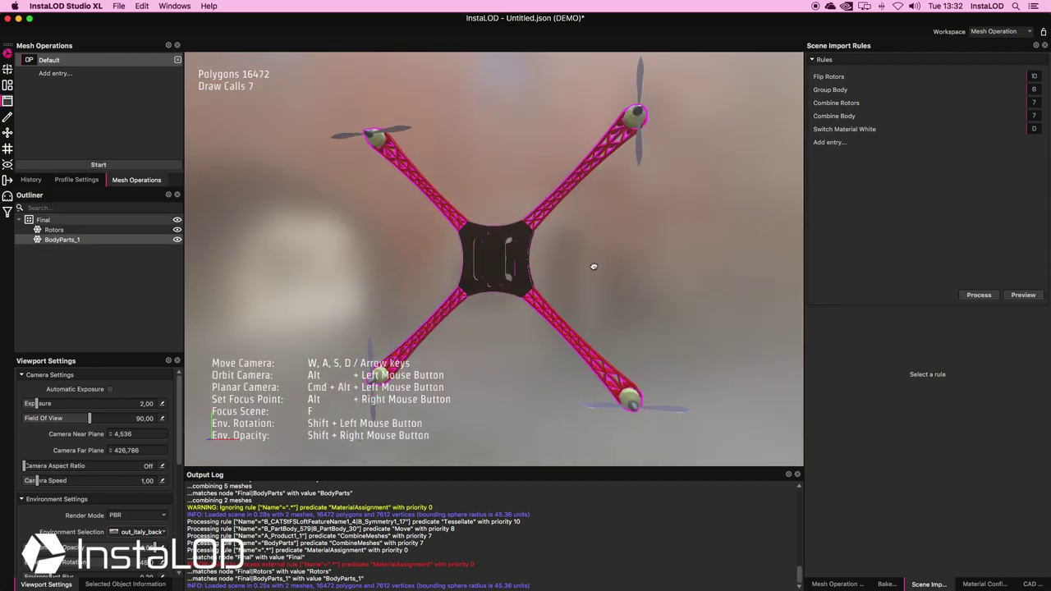
left_click_drag(594, 266, 751, 203, "alt")
Add an import rule named Switch Material Black.
left_click(829, 142)
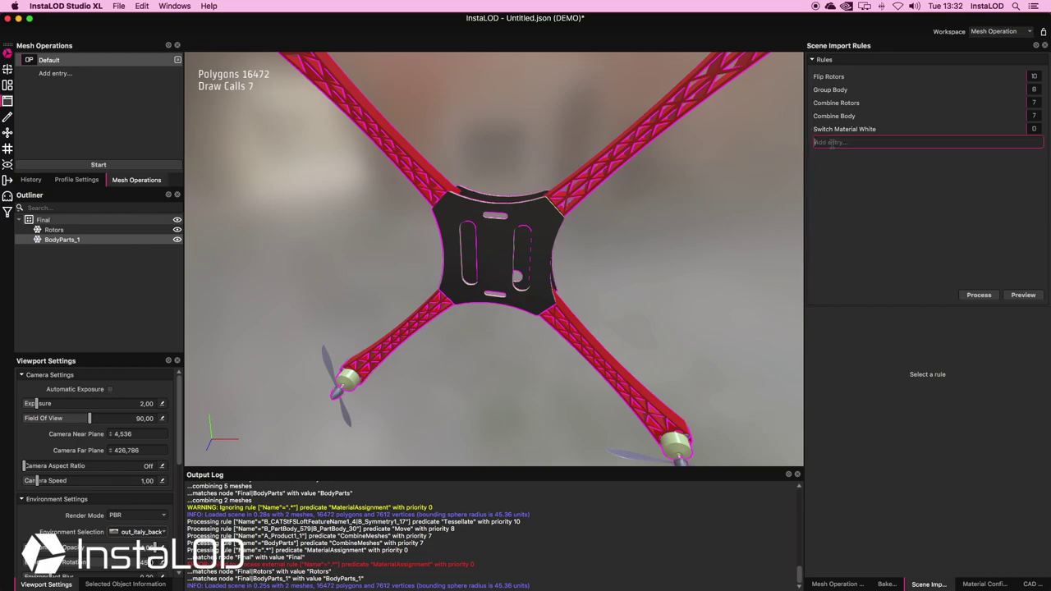
type("Switch Material Black")
key("Return")
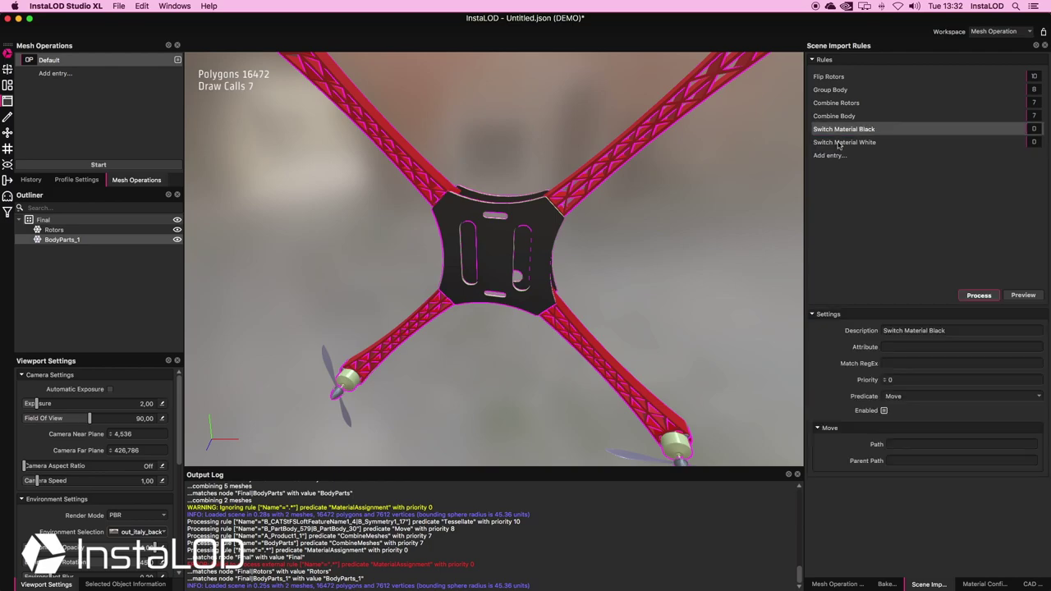
Set the Switch Material Black rule's attribute to Name, match RegEx to .* and predicate to MaterialAssignment.
left_click(909, 346)
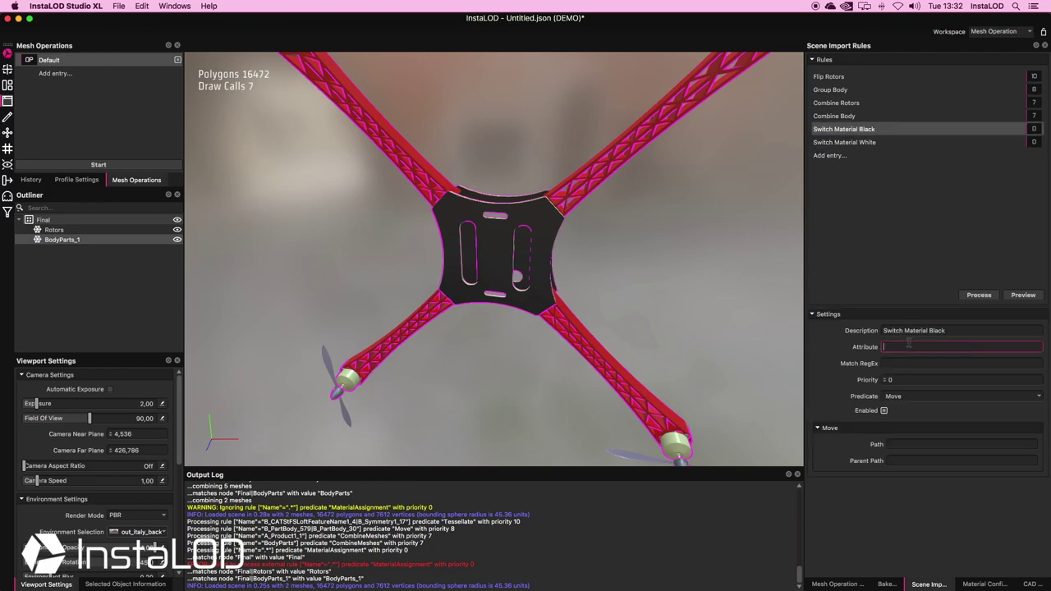
type("Name")
key("Tab")
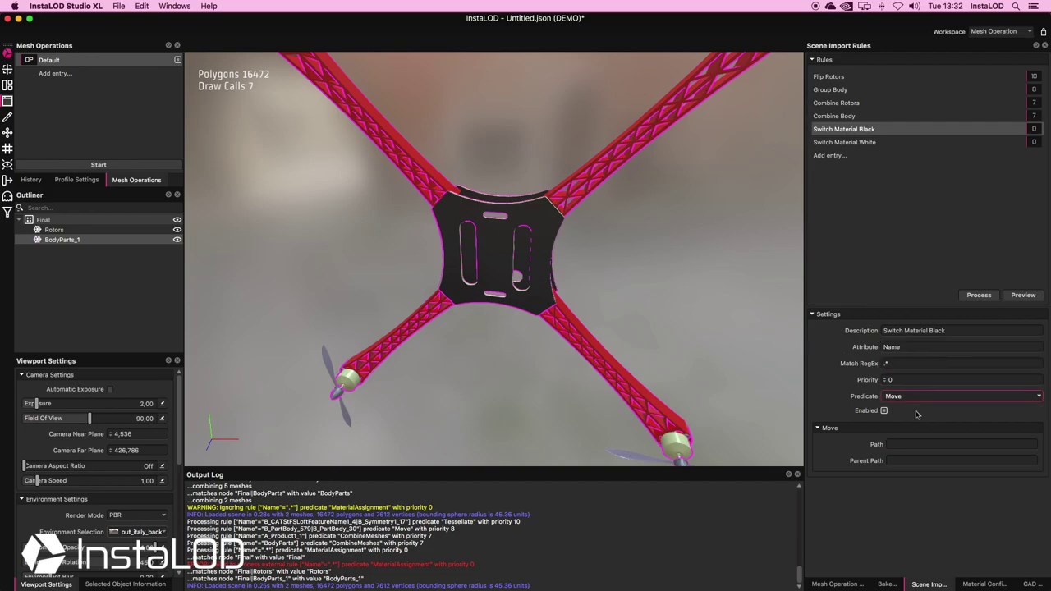
left_click(1039, 397)
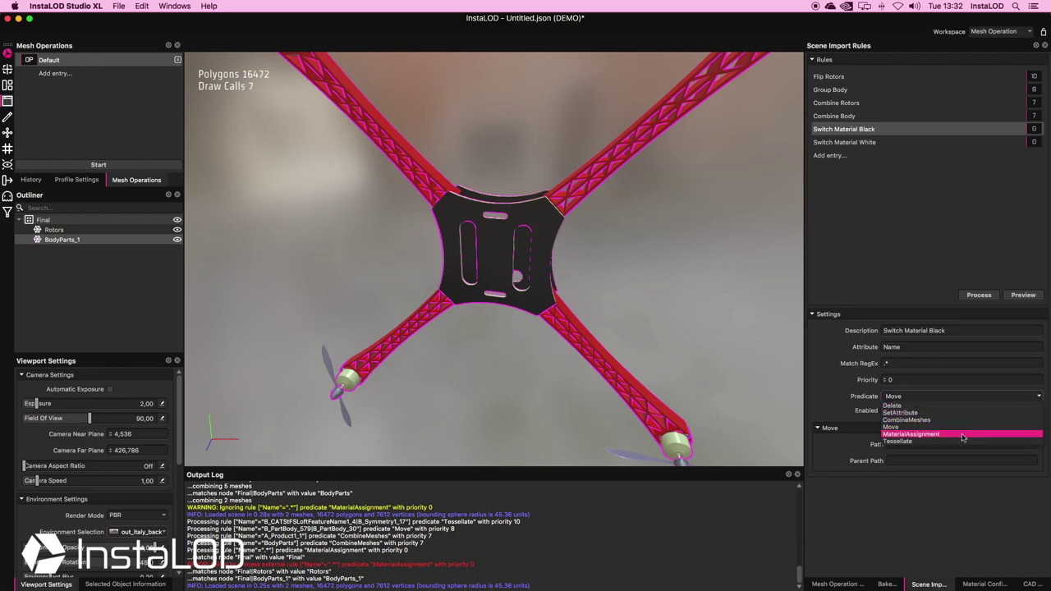
left_click(969, 434)
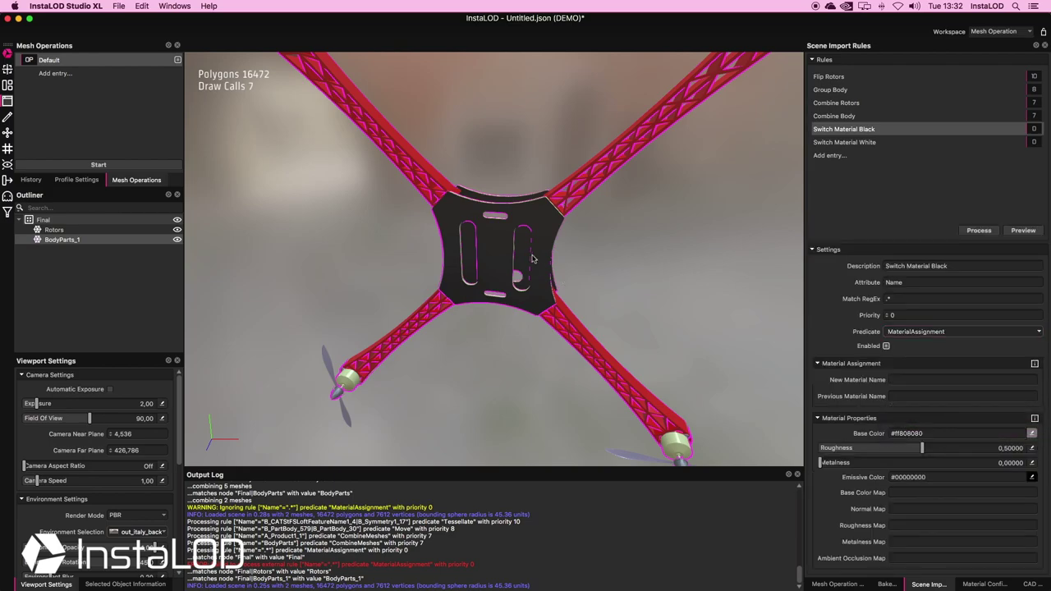
Copy the black material's name and enter solid_000000 as the Switch Material Black rule's previous material name.
left_click(966, 583)
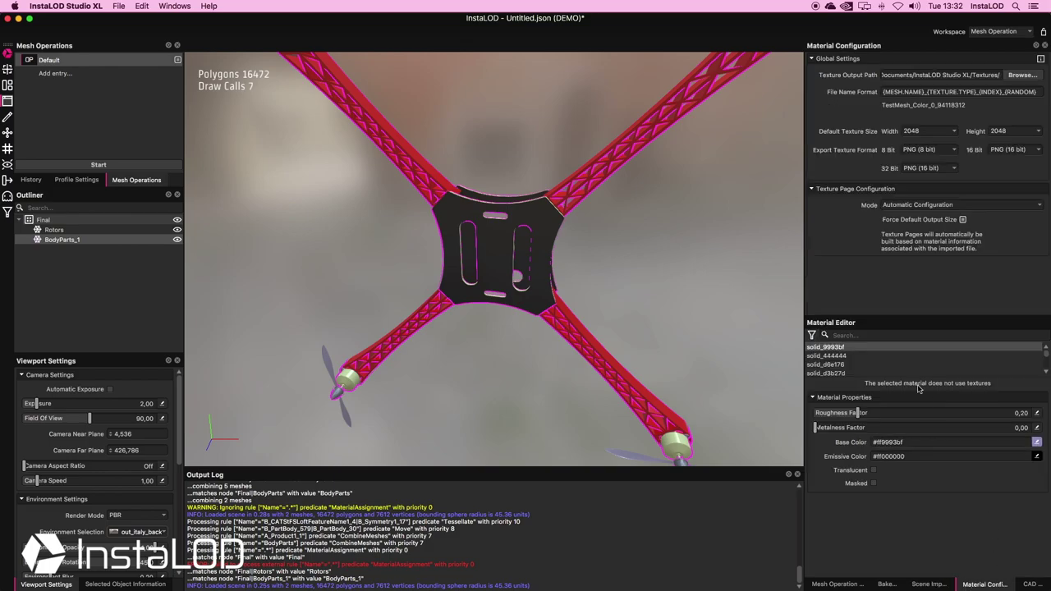
left_click(839, 355)
left_click(838, 364)
left_click(837, 374)
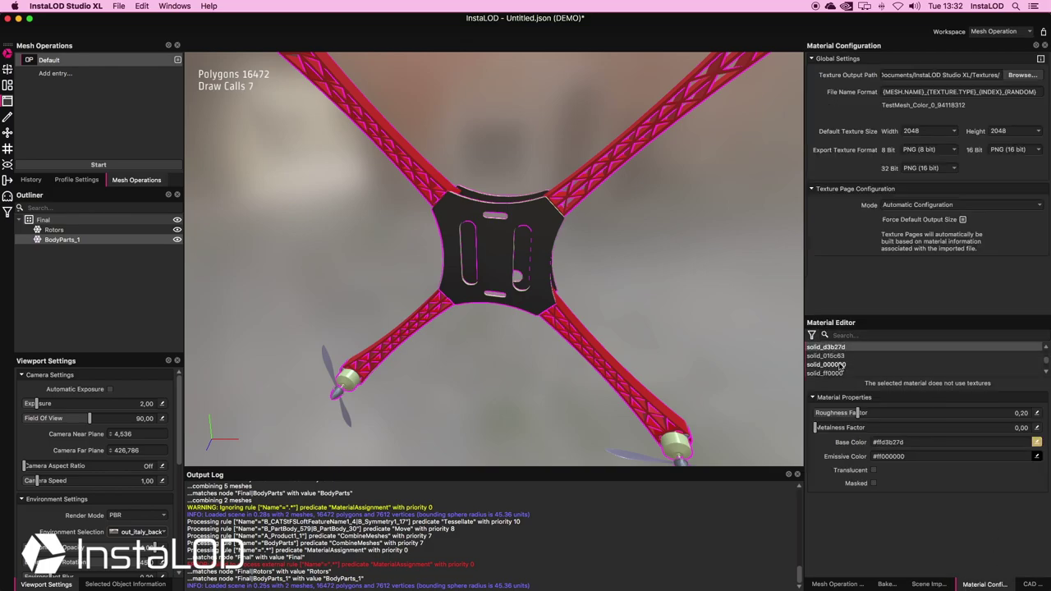
left_click(838, 373)
left_click(839, 374)
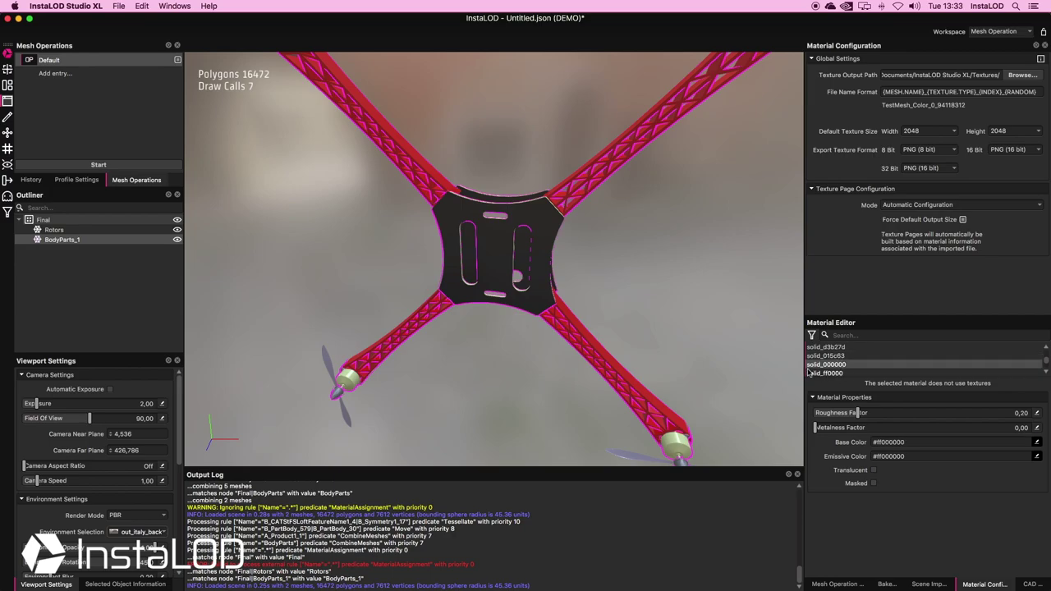
double_click(847, 367)
key("super+c")
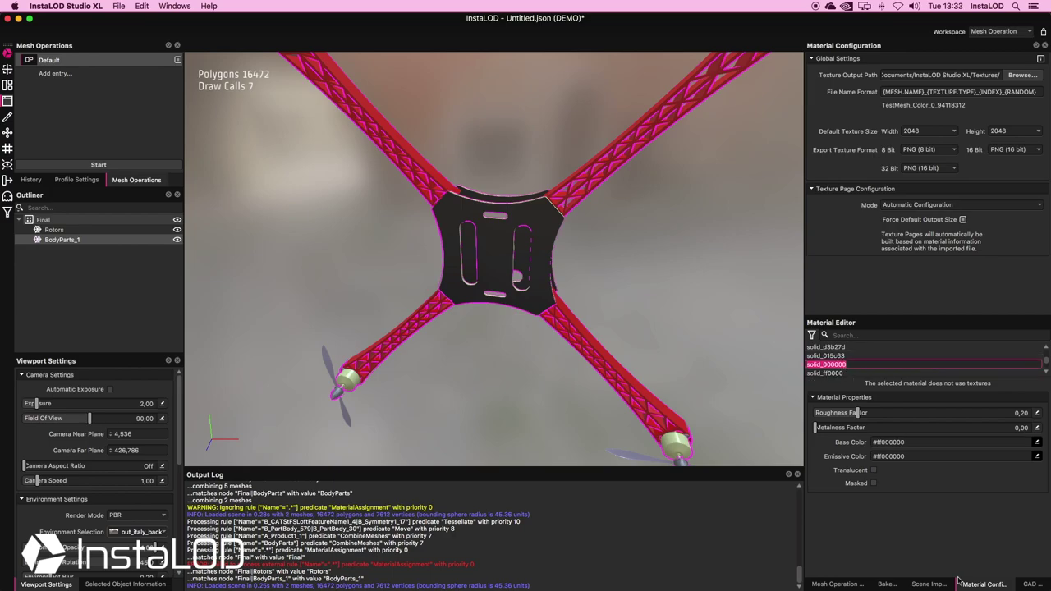
left_click(928, 584)
key("super+v")
Enter solid_ff0000 as the Switch Material Black rule's new material name and process the import rules.
left_click(984, 584)
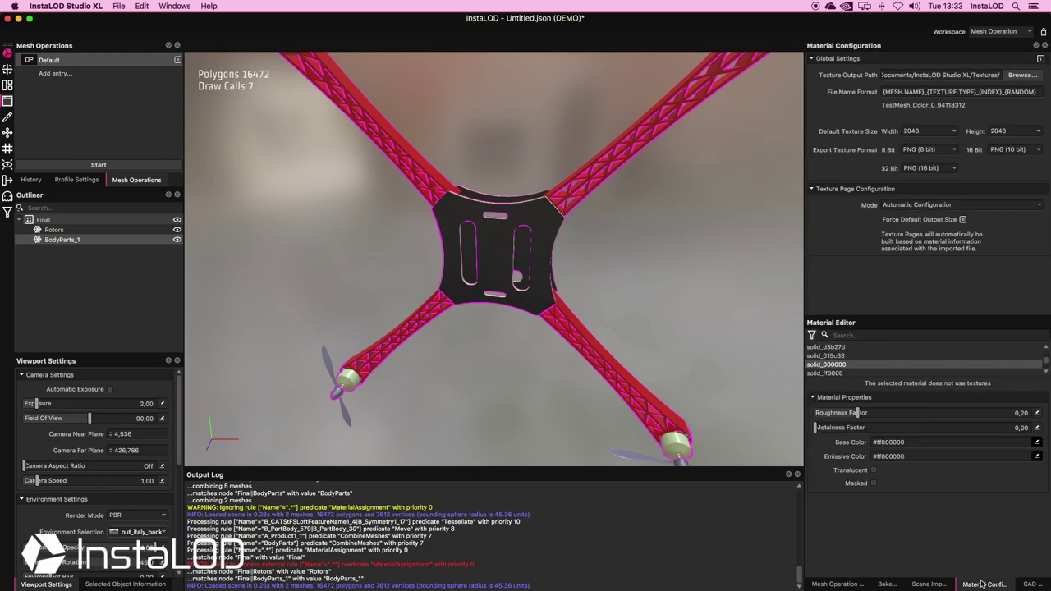
left_click(845, 373)
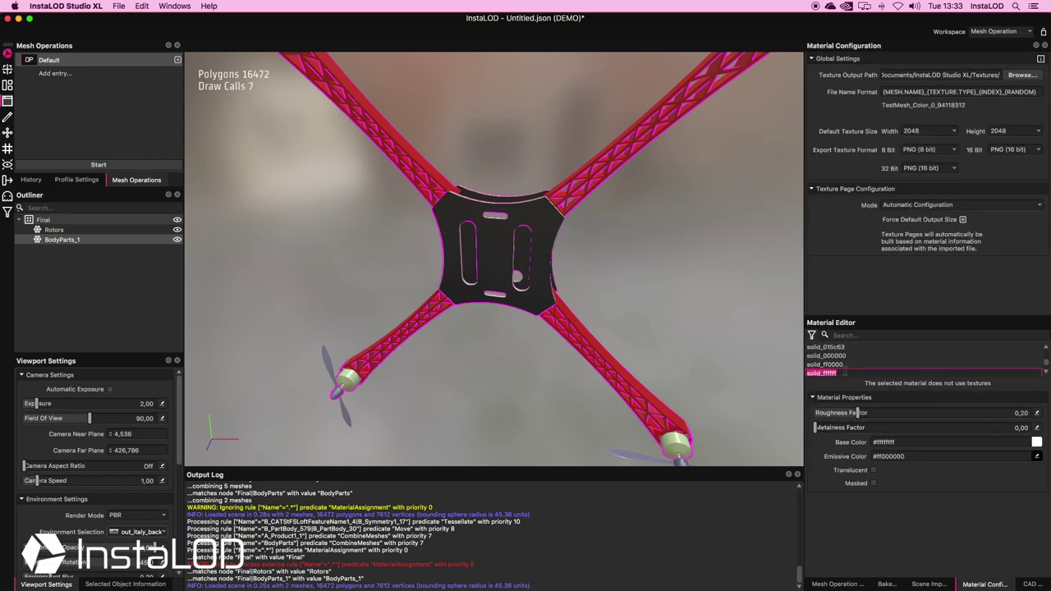
left_click(927, 583)
left_click(905, 379)
type("solid_ff0000")
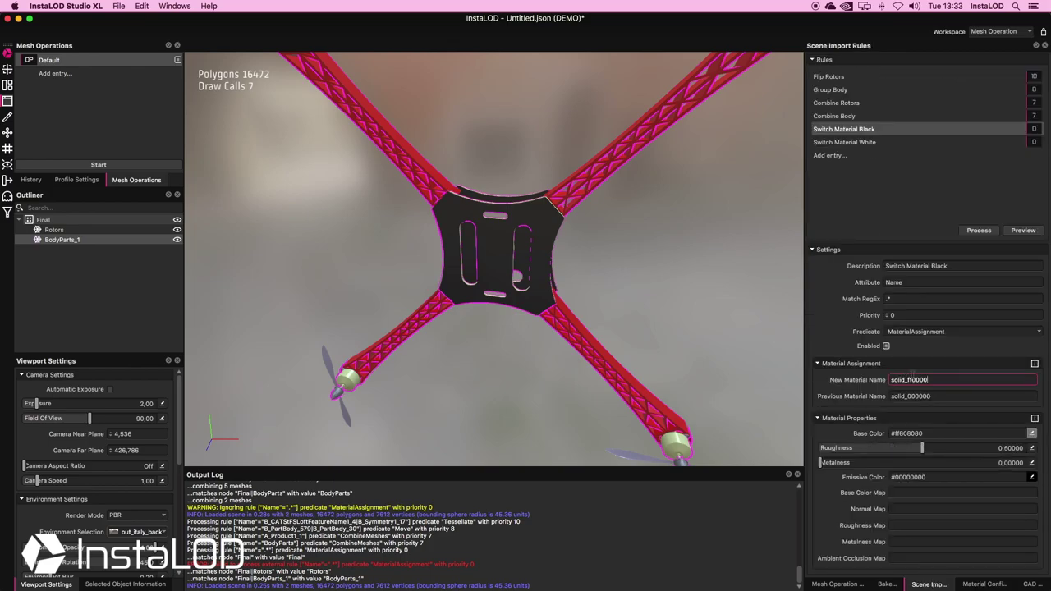
left_click(687, 308)
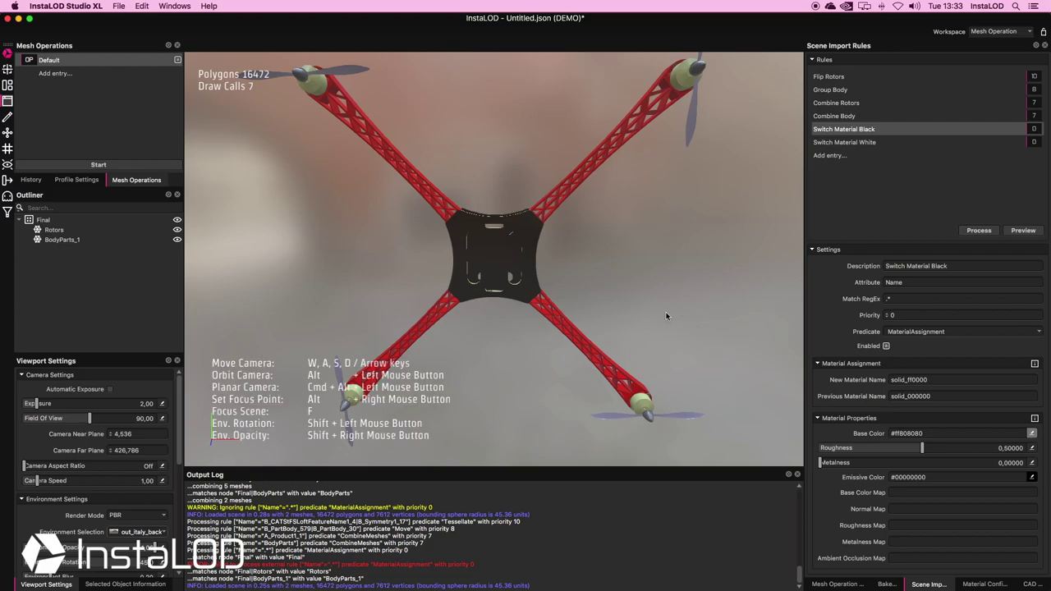
left_click(960, 229)
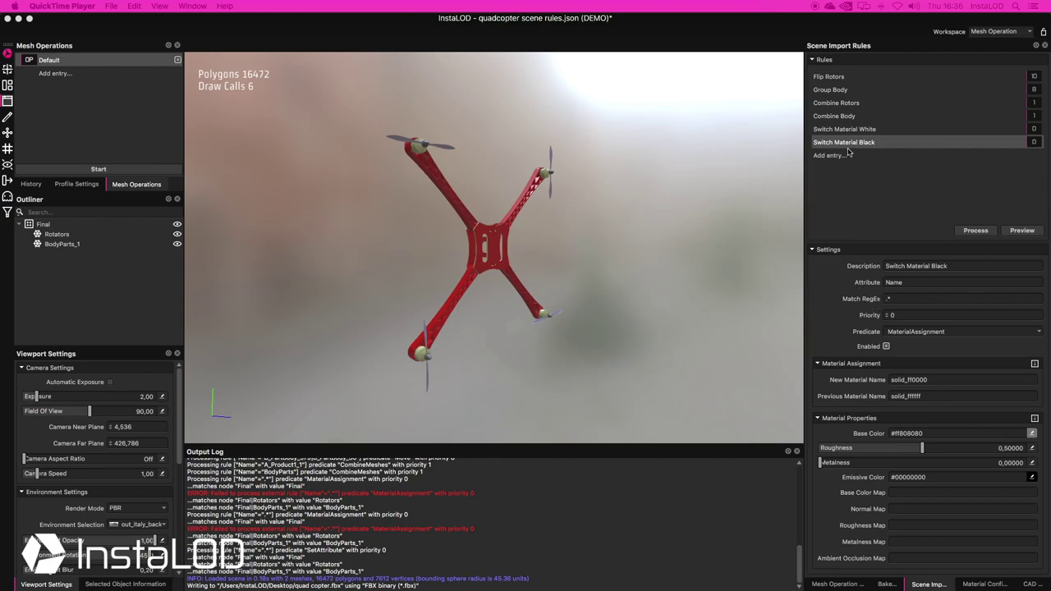
Add an import rule named SetAttribute.
left_click(911, 283)
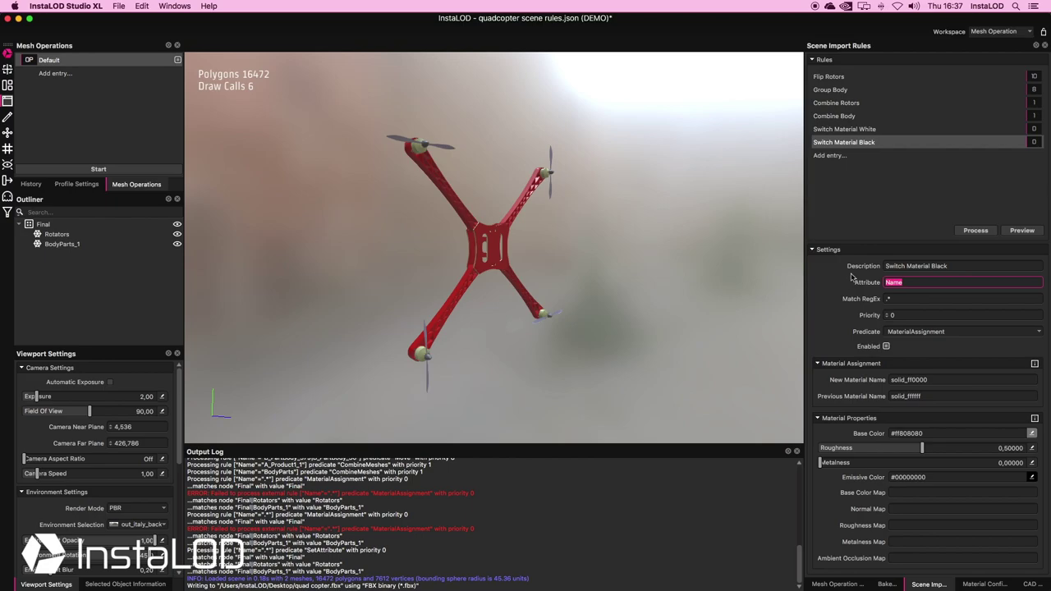
left_click(833, 156)
type("SetAttribute")
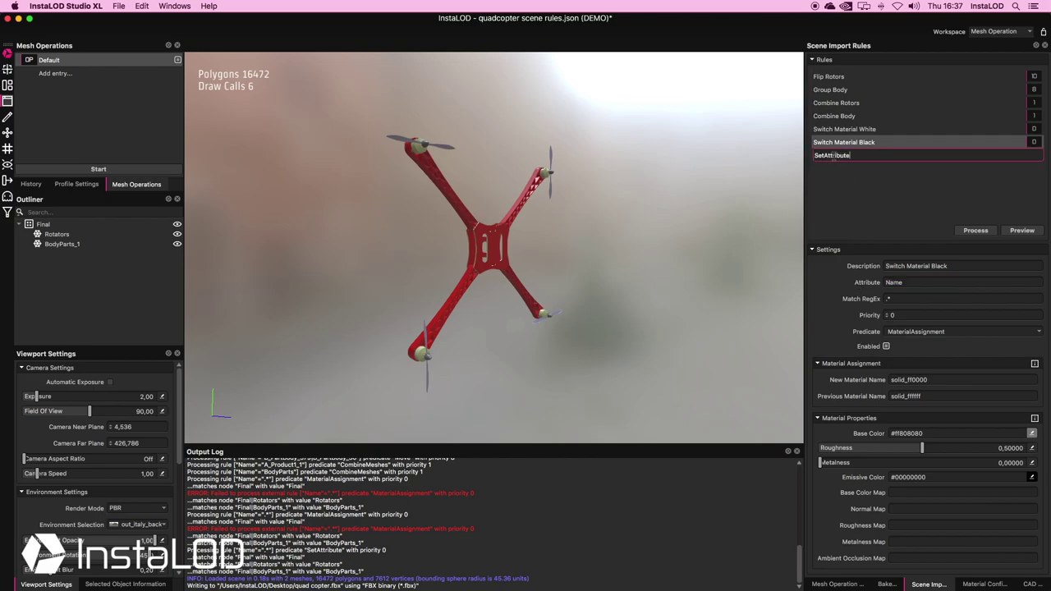
key("Return")
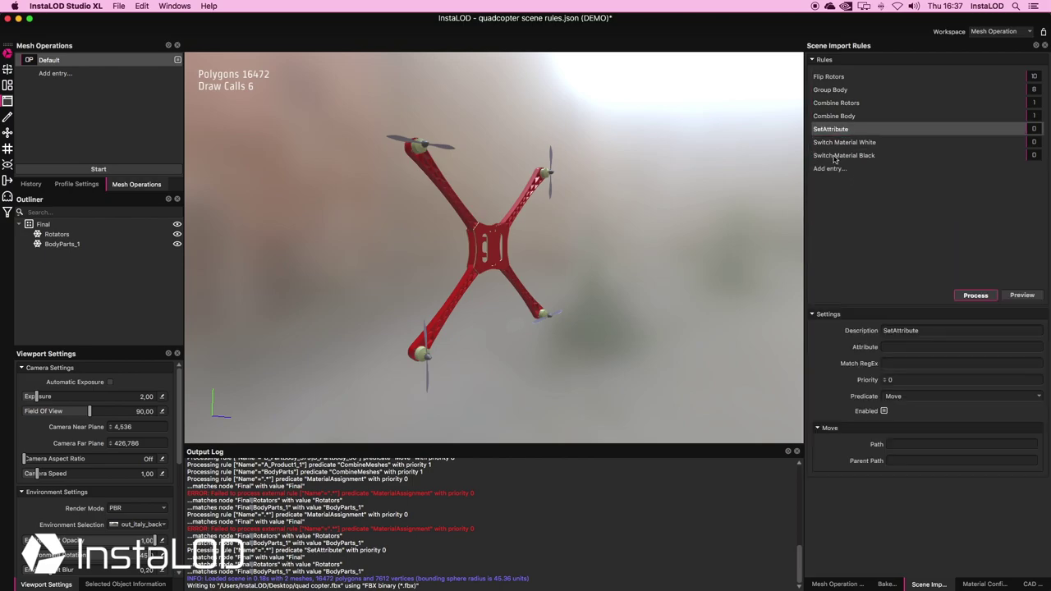
Set the SetAttribute rule's attribute to Name, match RegEx to .* and predicate to SetAttribute.
left_click(906, 346)
type("Name")
key("Tab")
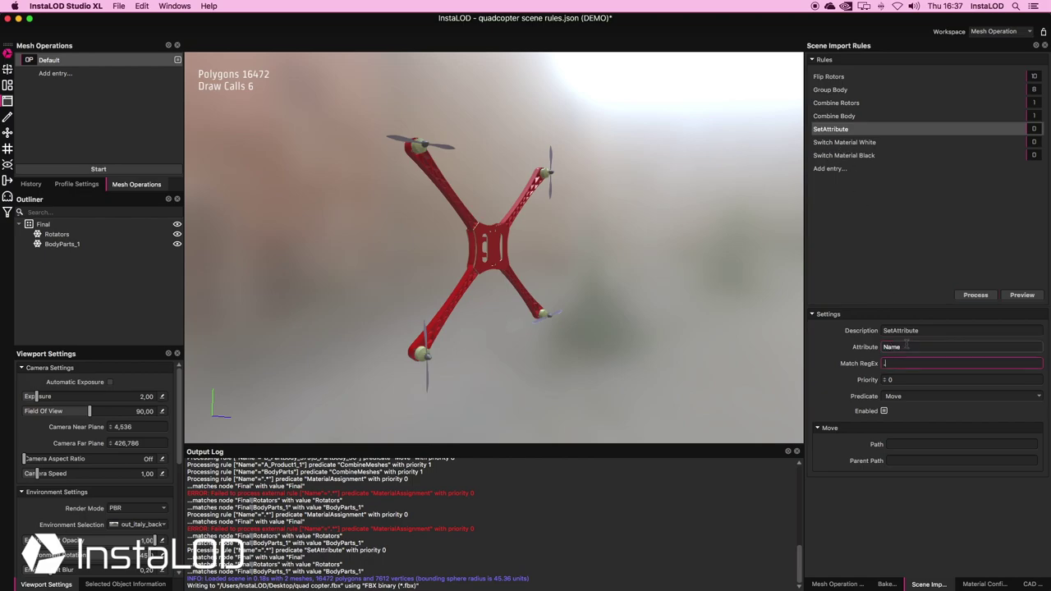
type(".*")
left_click(1038, 397)
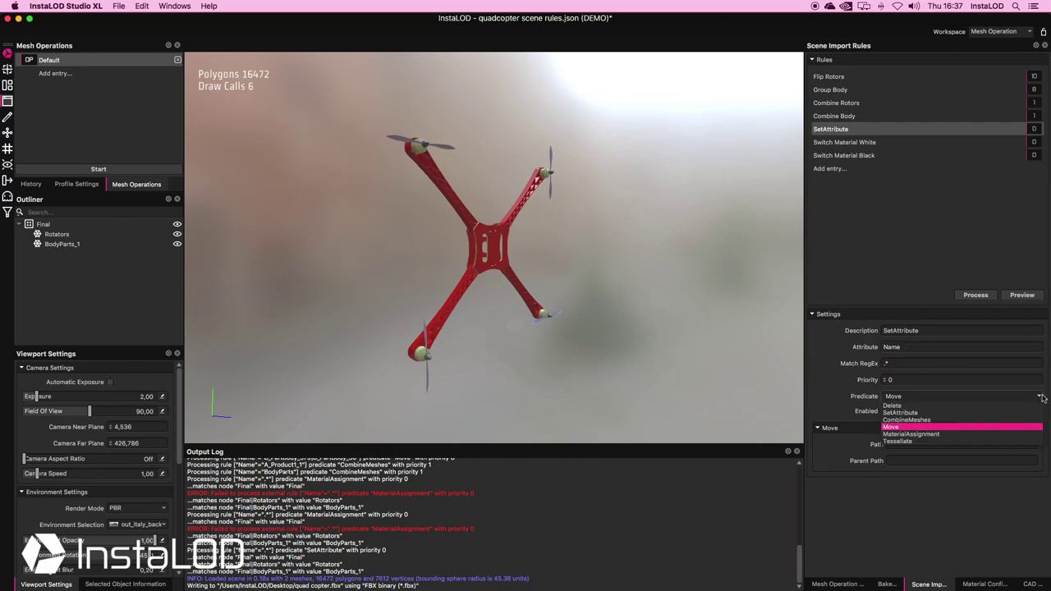
left_click(919, 413)
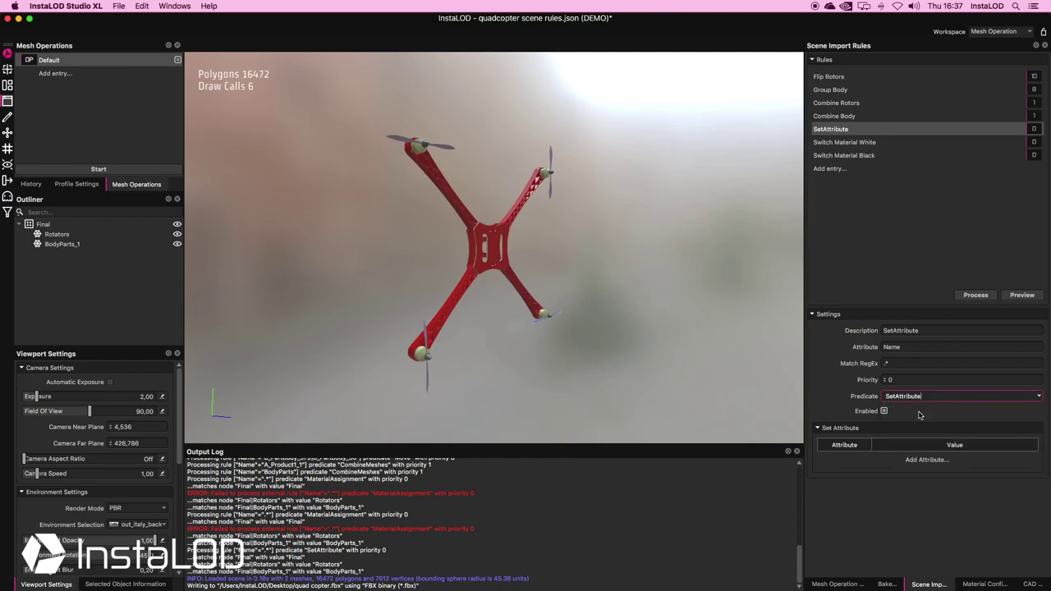
Add a Company attribute with the value InstaLOD to the SetAttribute rule and process the import rules.
left_click(902, 459)
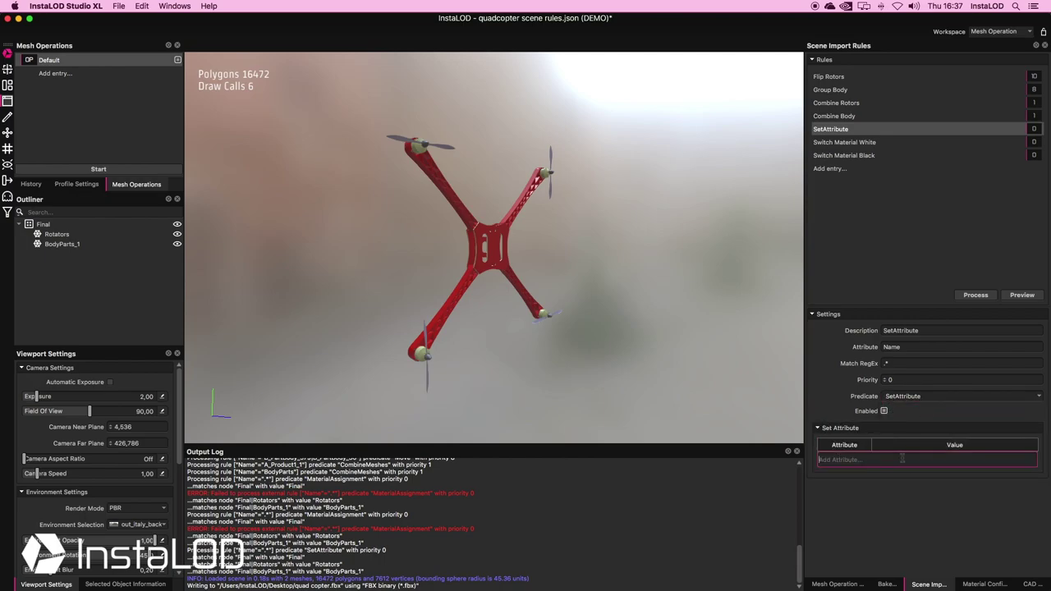
type("Company")
key("Return")
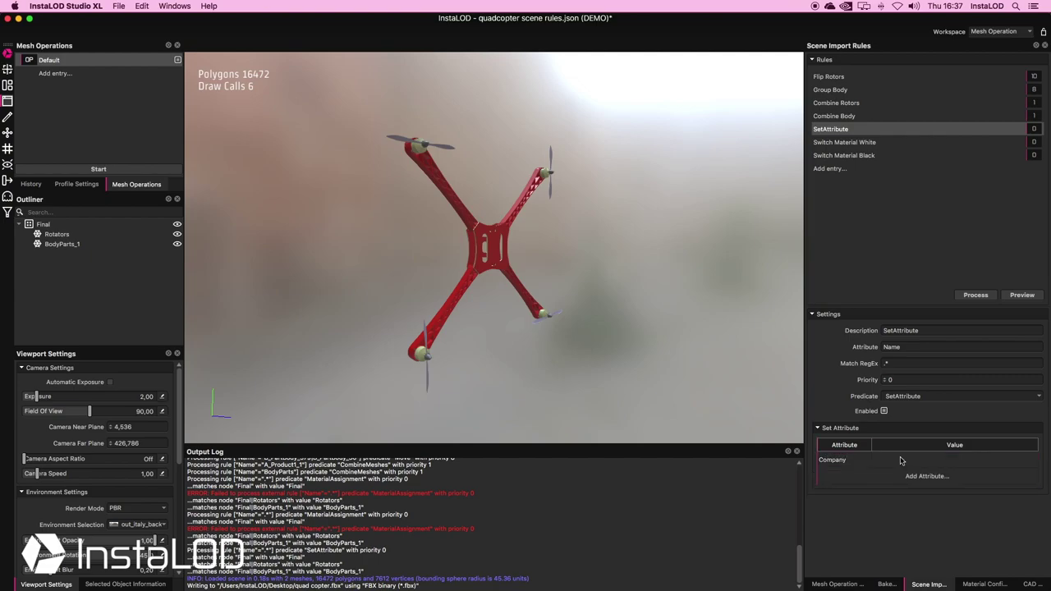
left_click(917, 462)
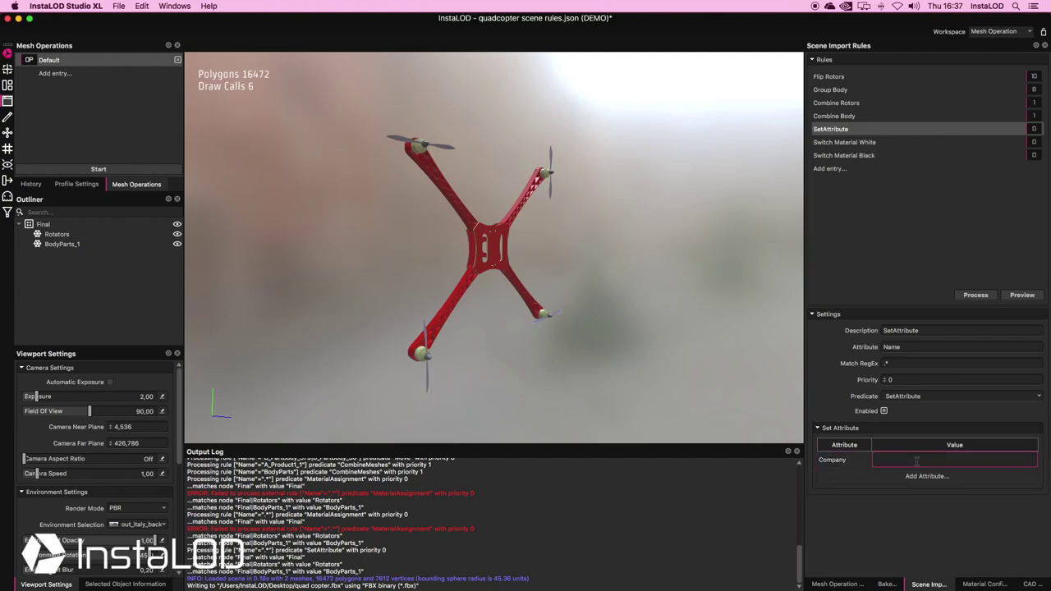
type("InstaLOD")
key("Return")
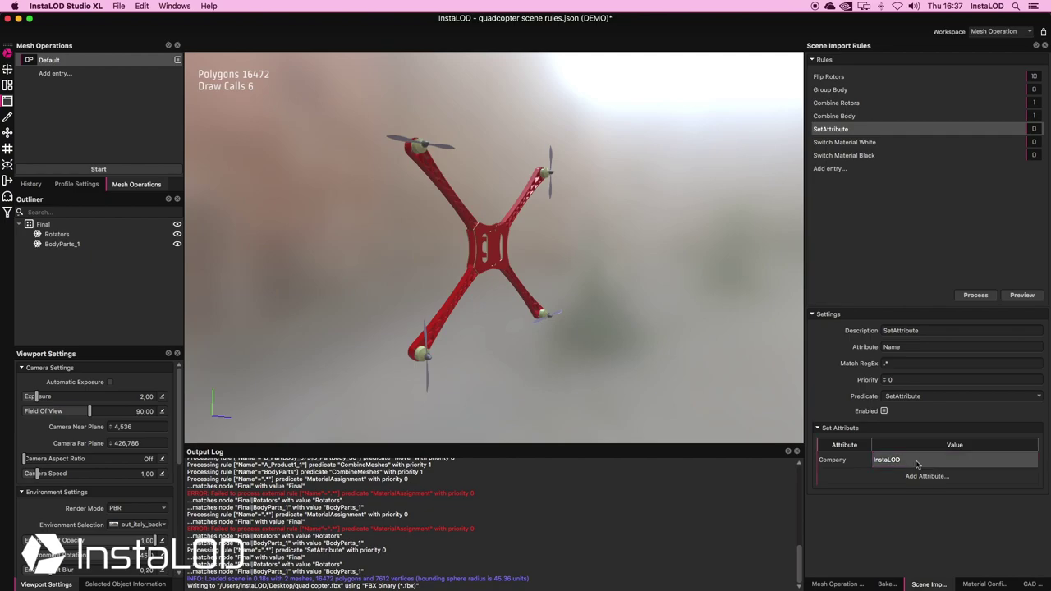
left_click(976, 296)
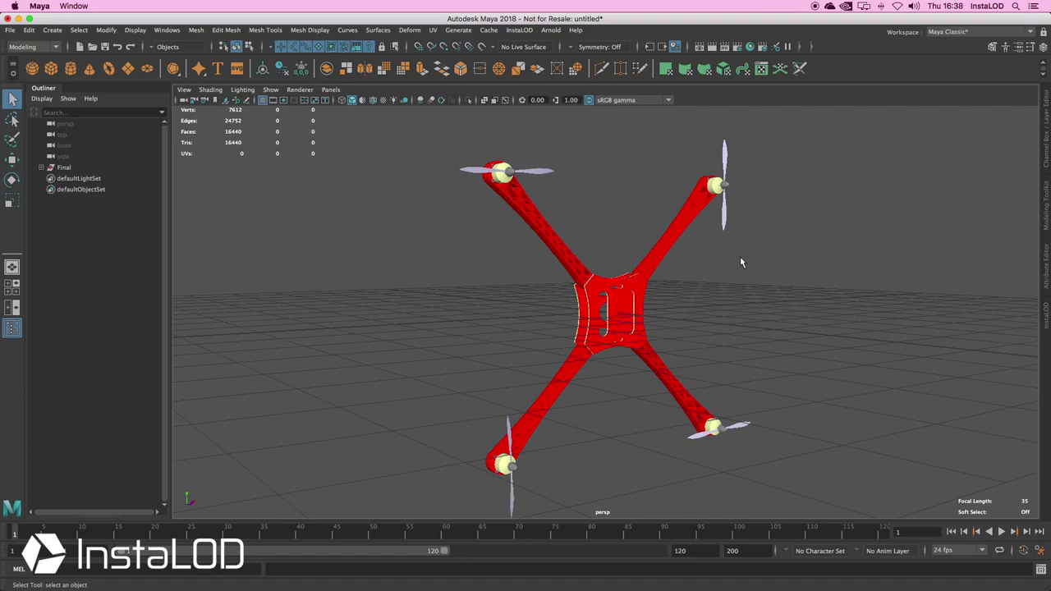
In Maya, select the drone's body mesh and examine the Company entry in the BodyParts_1 transform's extra attributes.
left_click(1047, 269)
left_click(490, 294)
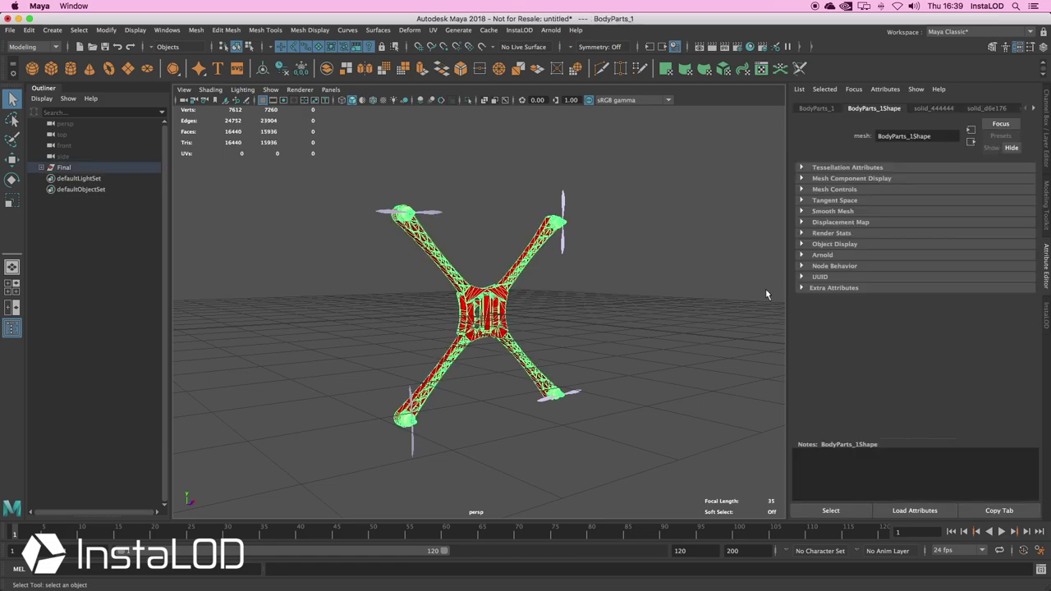
left_click(816, 108)
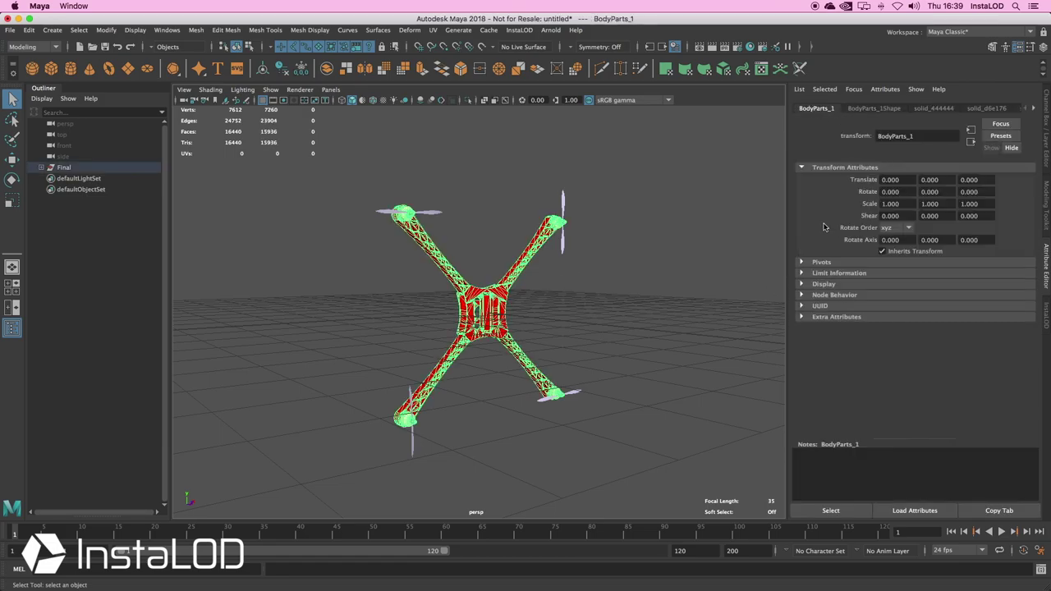
left_click(800, 318)
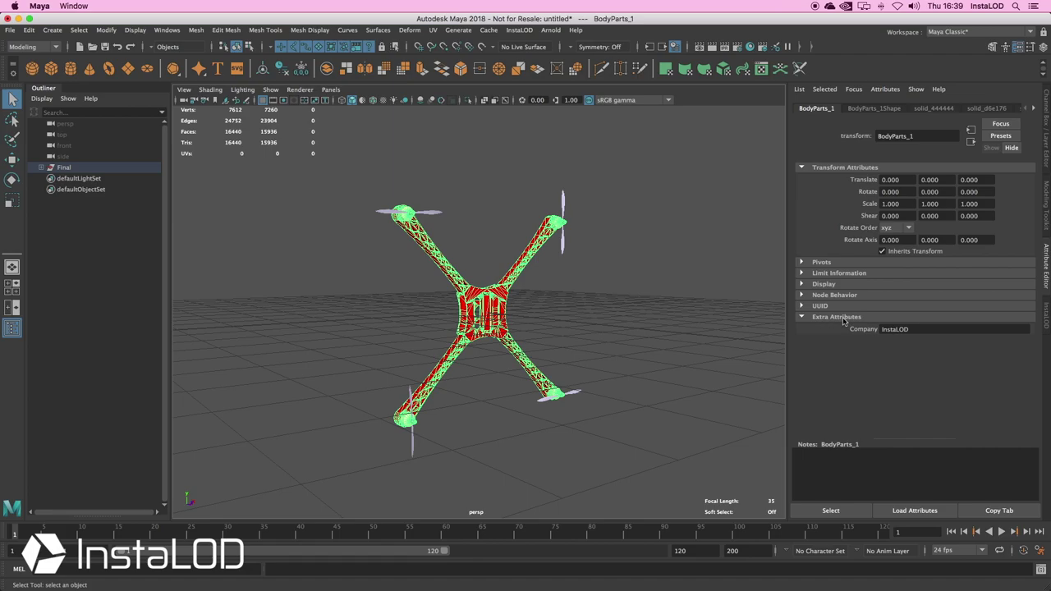
double_click(918, 329)
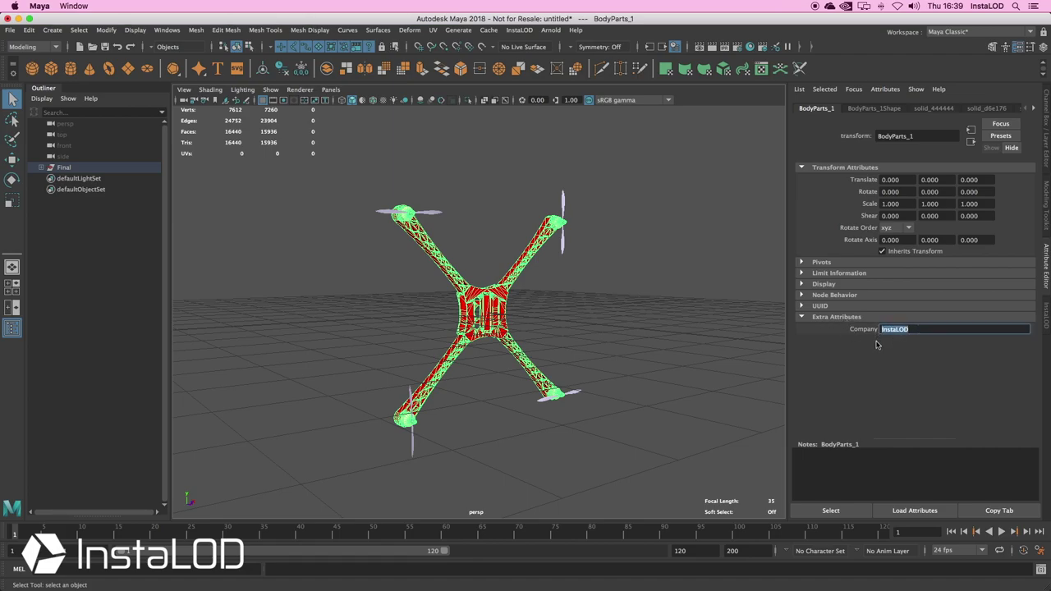